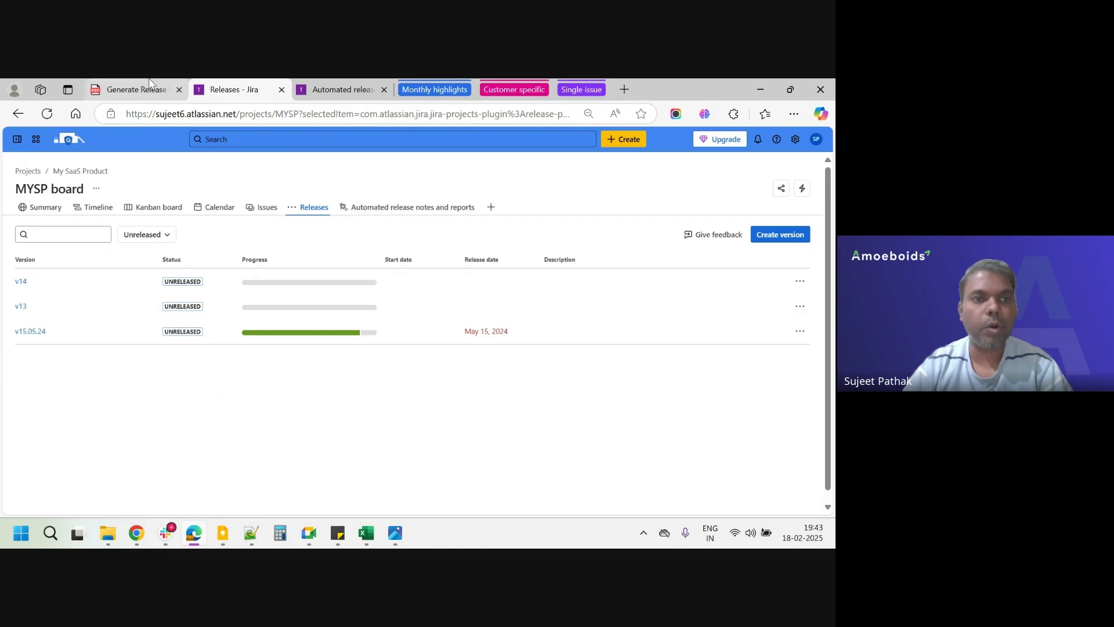
Discard the open JQL section edit with the FinVerge Capital customer query in the email template.
{"action": "left_click", "coordinate": [135, 89]}
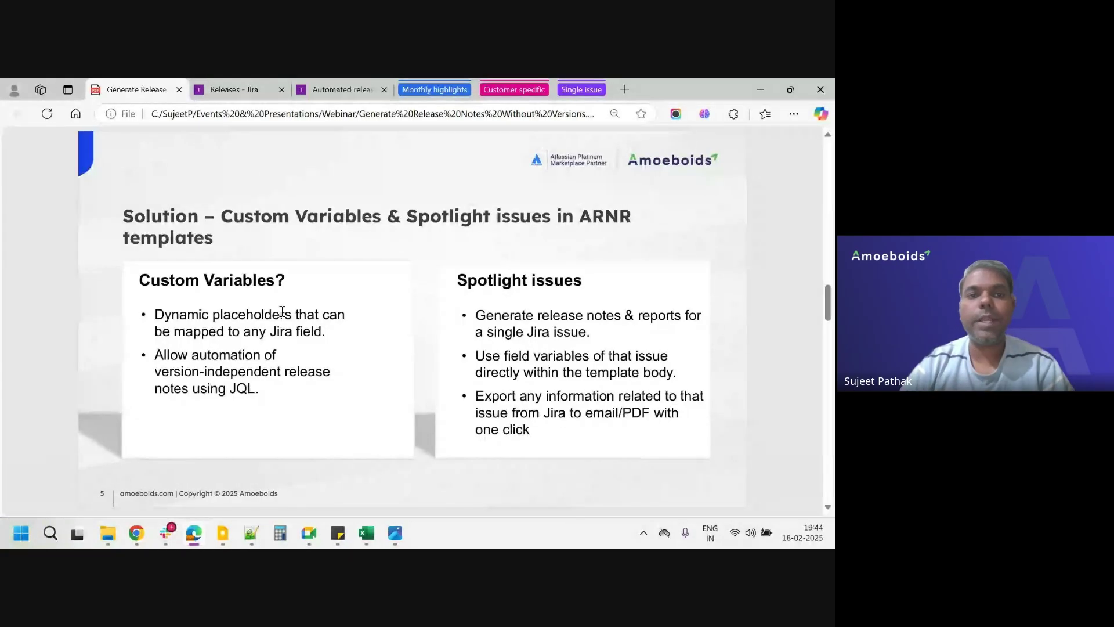
{"action": "left_click", "coordinate": [328, 83]}
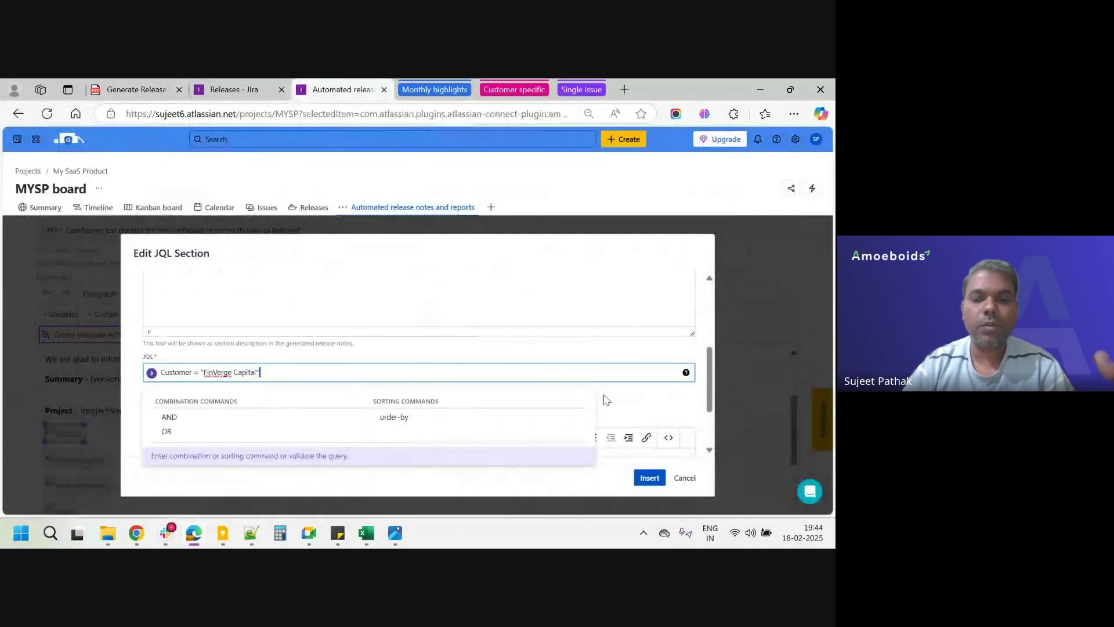
{"action": "left_click", "coordinate": [684, 477]}
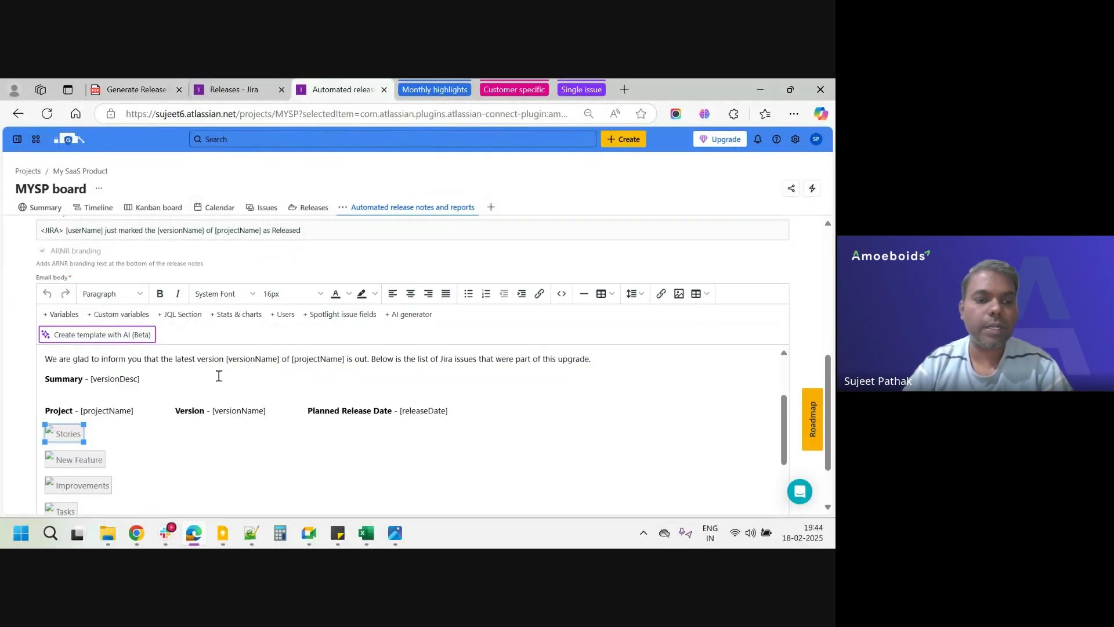
Review the title and description of the Stories JQL section in the email body, and close it without changes.
{"action": "left_click", "coordinate": [70, 431]}
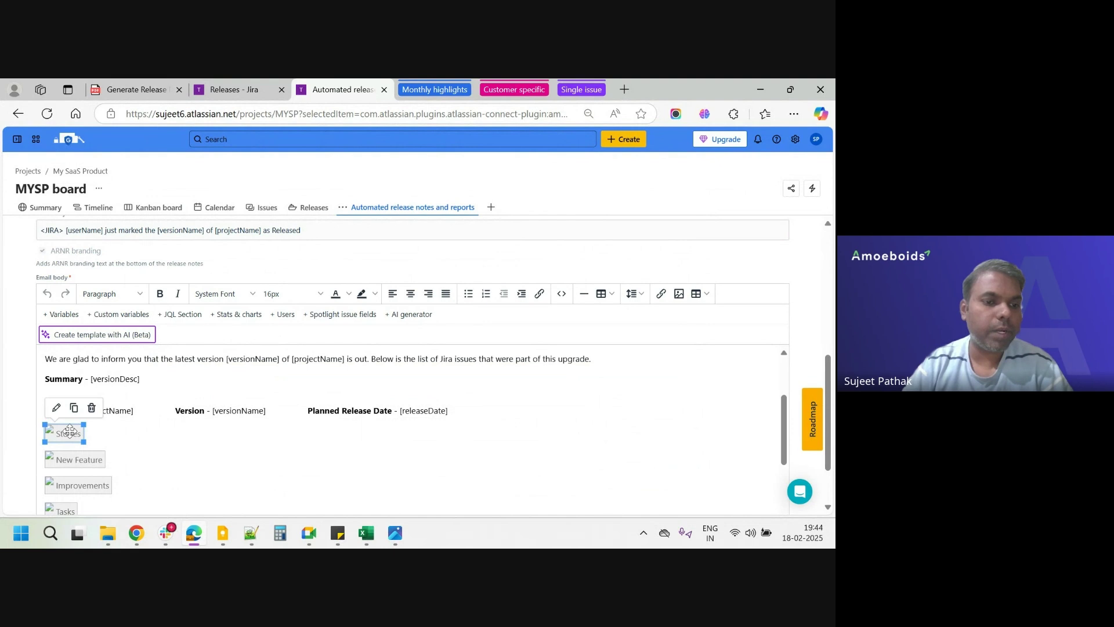
{"action": "left_click", "coordinate": [57, 409]}
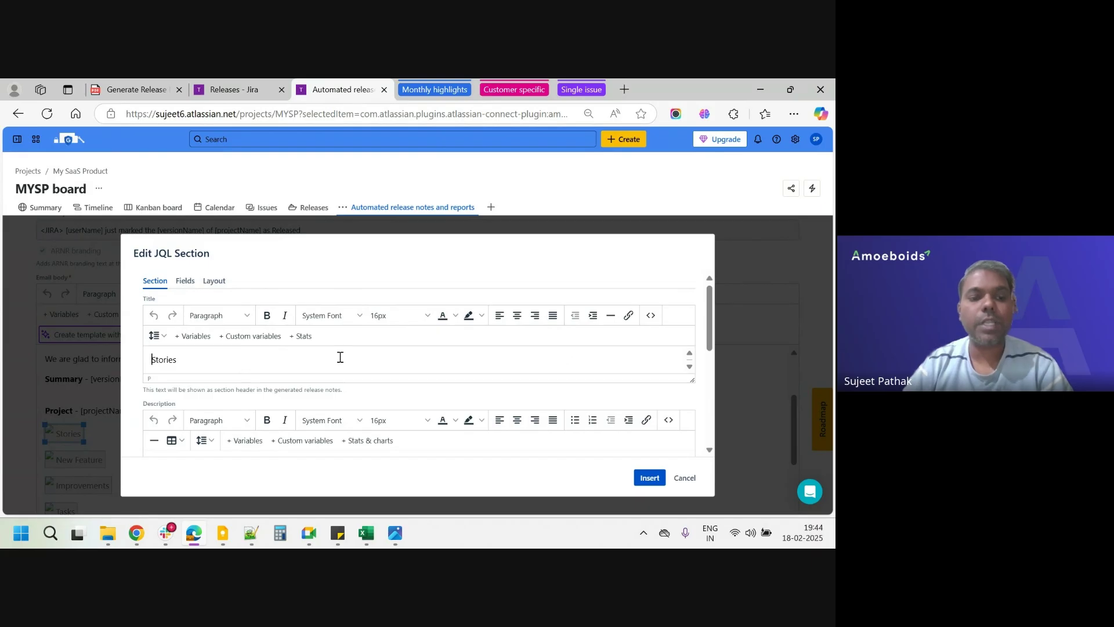
{"action": "scroll", "coordinate": [339, 357], "scroll_direction": "down", "scroll_amount": 2}
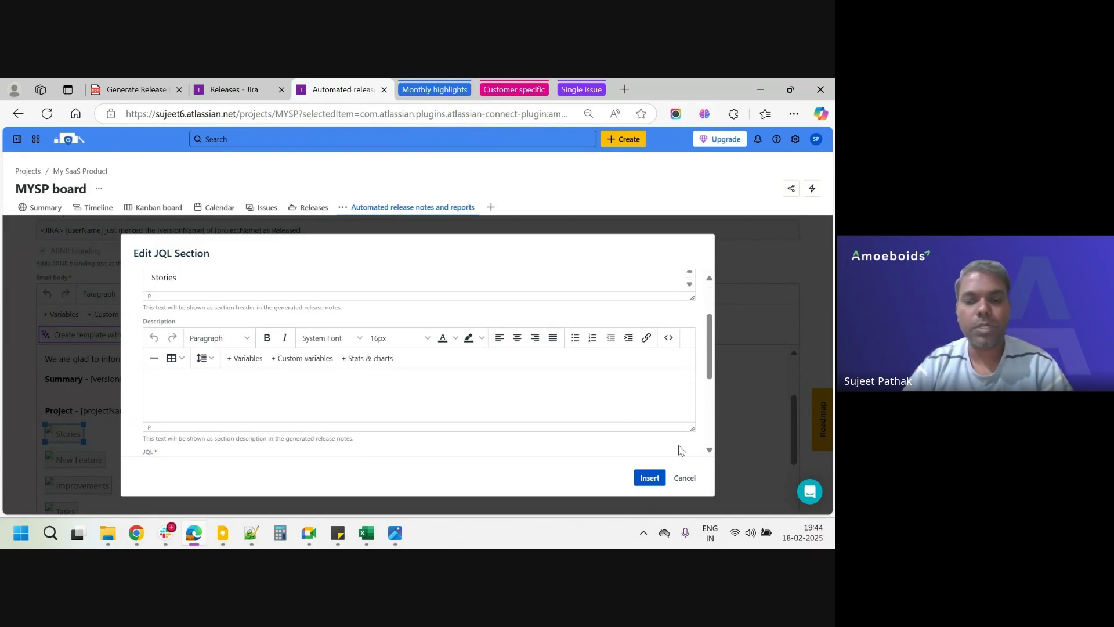
{"action": "left_click", "coordinate": [685, 478]}
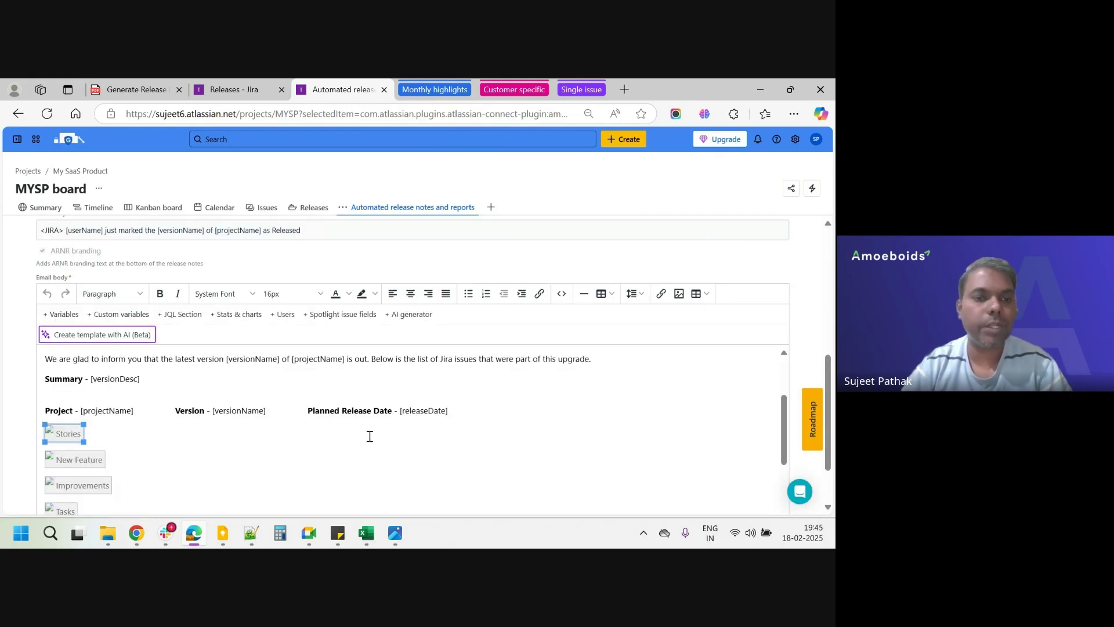
Go through the presentation from the ARNR solution slide to the Live Demonstration slide.
{"action": "left_click", "coordinate": [164, 87]}
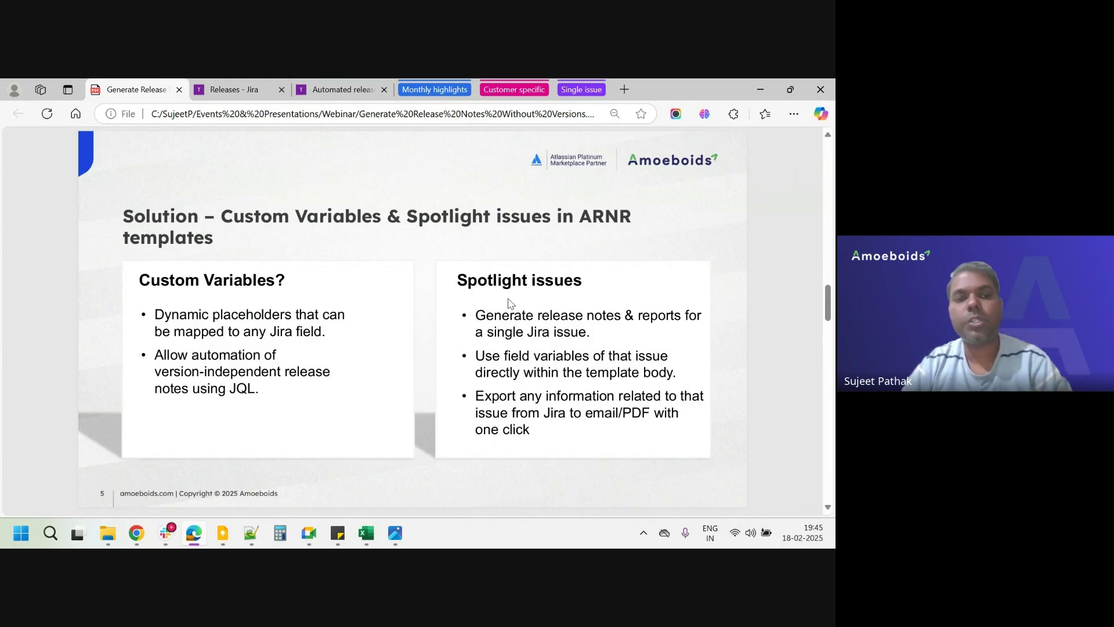
{"action": "key", "text": "Page_Down"}
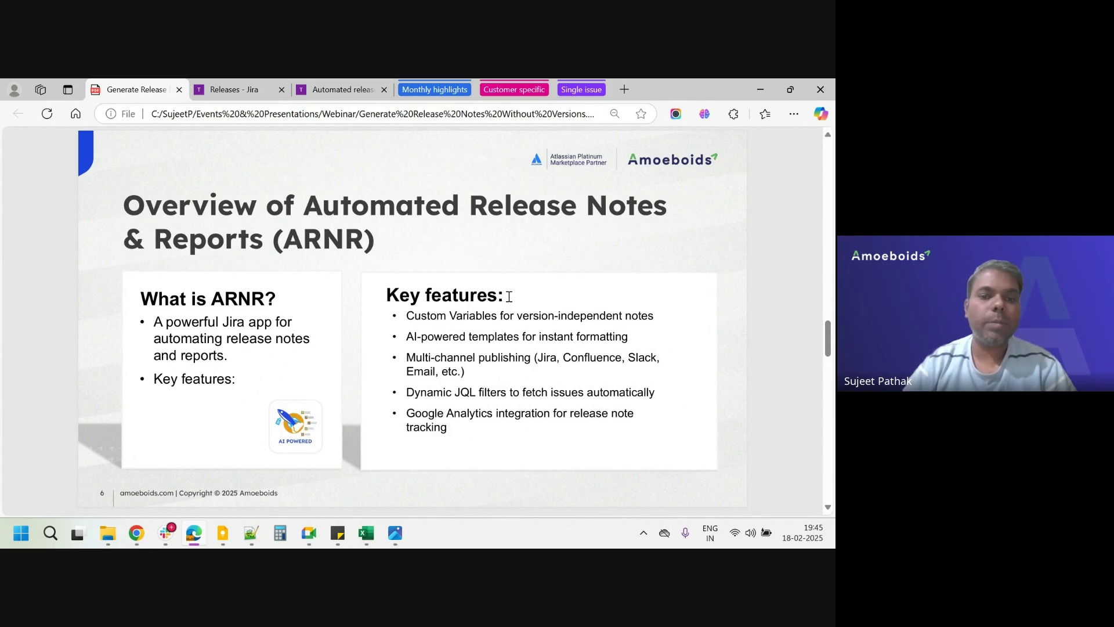
{"action": "key", "text": "Page_Down"}
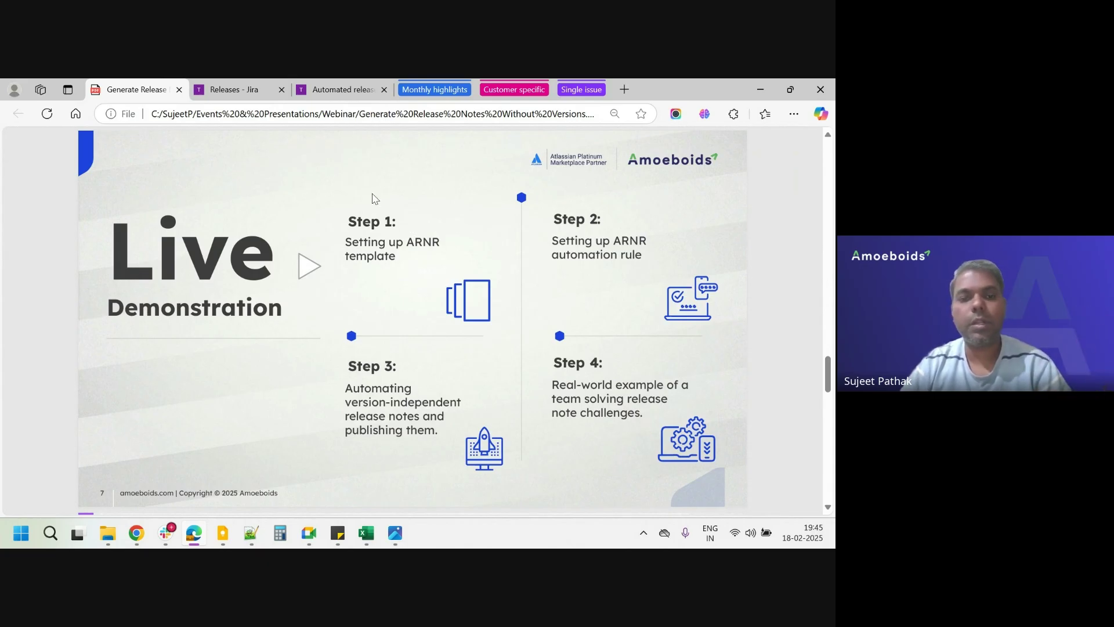
Go back to Automated release notes and reports and leave the unsaved template for the templates list.
{"action": "left_click", "coordinate": [235, 89]}
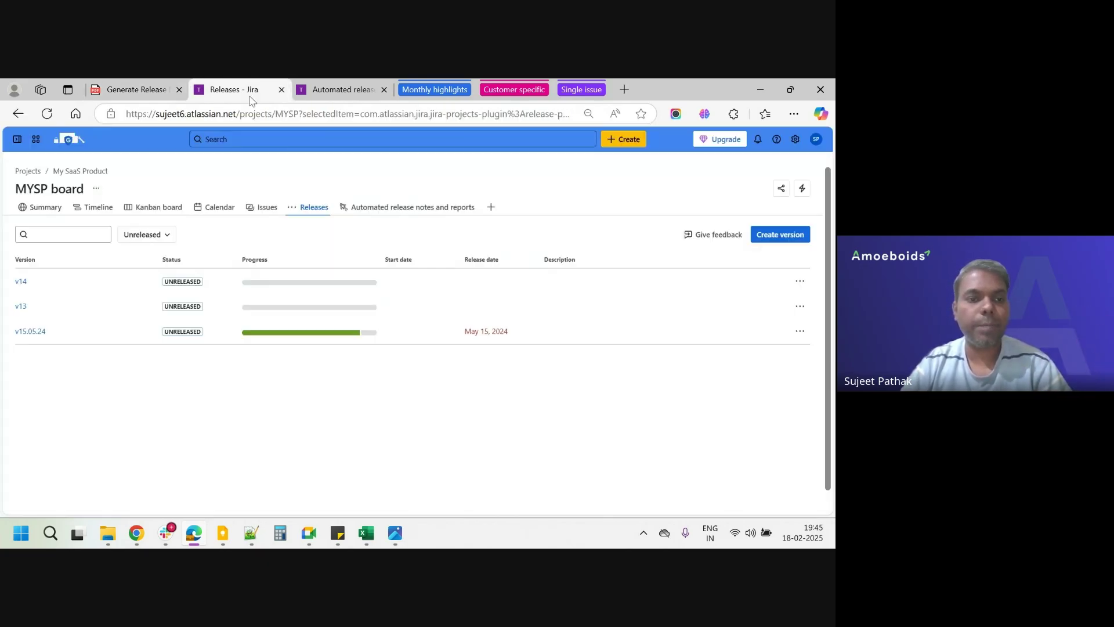
{"action": "left_click", "coordinate": [336, 90]}
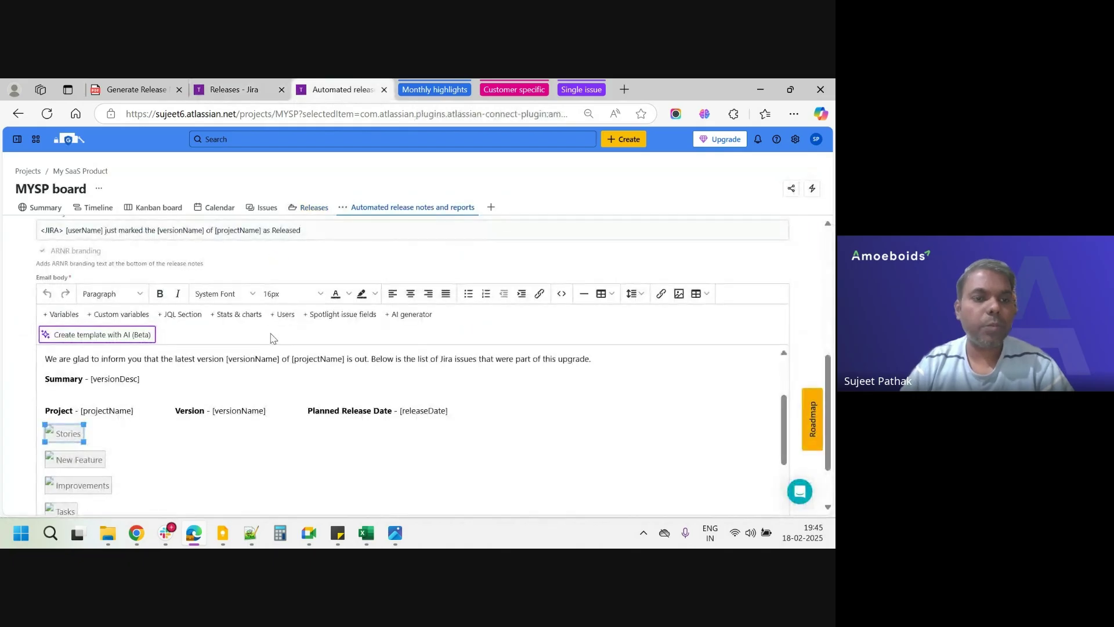
{"action": "scroll", "coordinate": [273, 338], "scroll_direction": "up", "scroll_amount": 8}
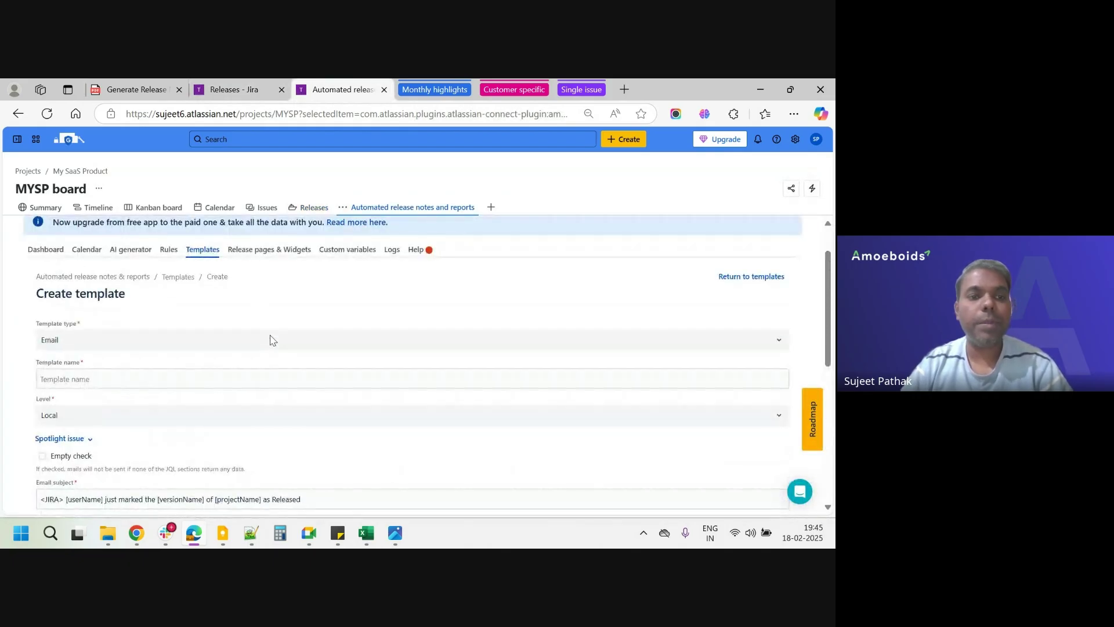
{"action": "scroll", "coordinate": [272, 340], "scroll_direction": "up", "scroll_amount": 1}
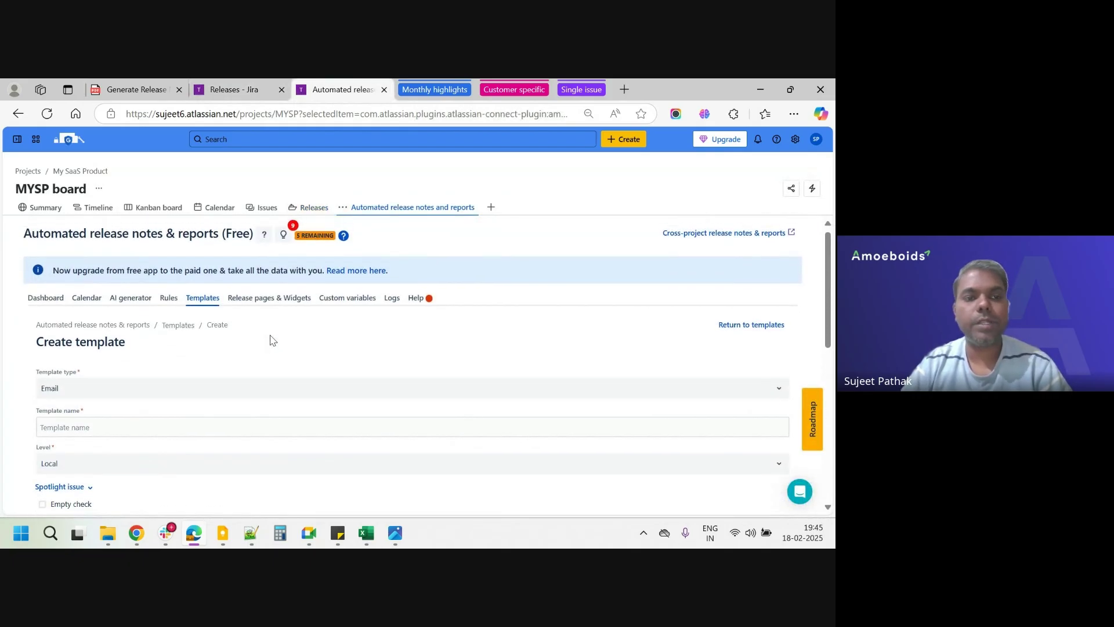
{"action": "scroll", "coordinate": [272, 339], "scroll_direction": "down", "scroll_amount": 1}
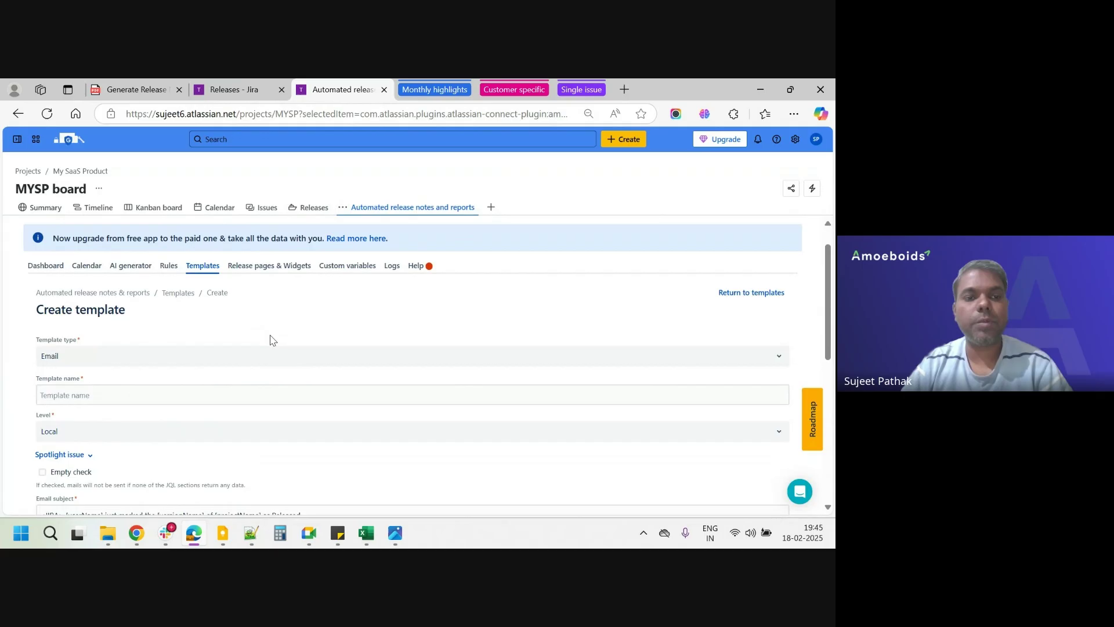
{"action": "left_click", "coordinate": [181, 295]}
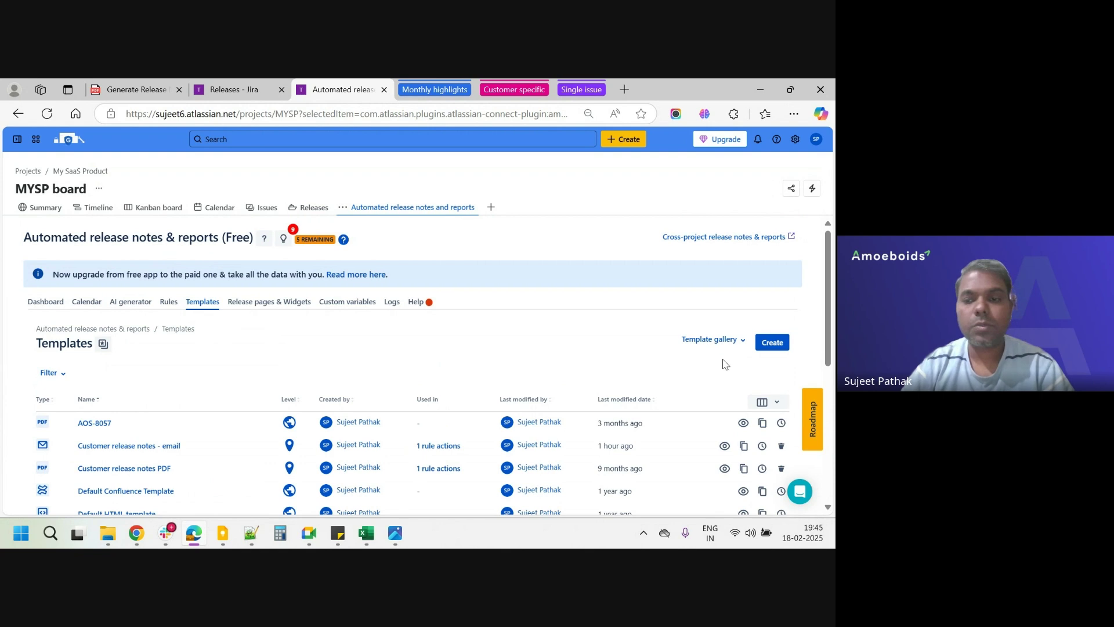
Look through the template types available for a new template, and close the selection without choosing one.
{"action": "left_click", "coordinate": [767, 347]}
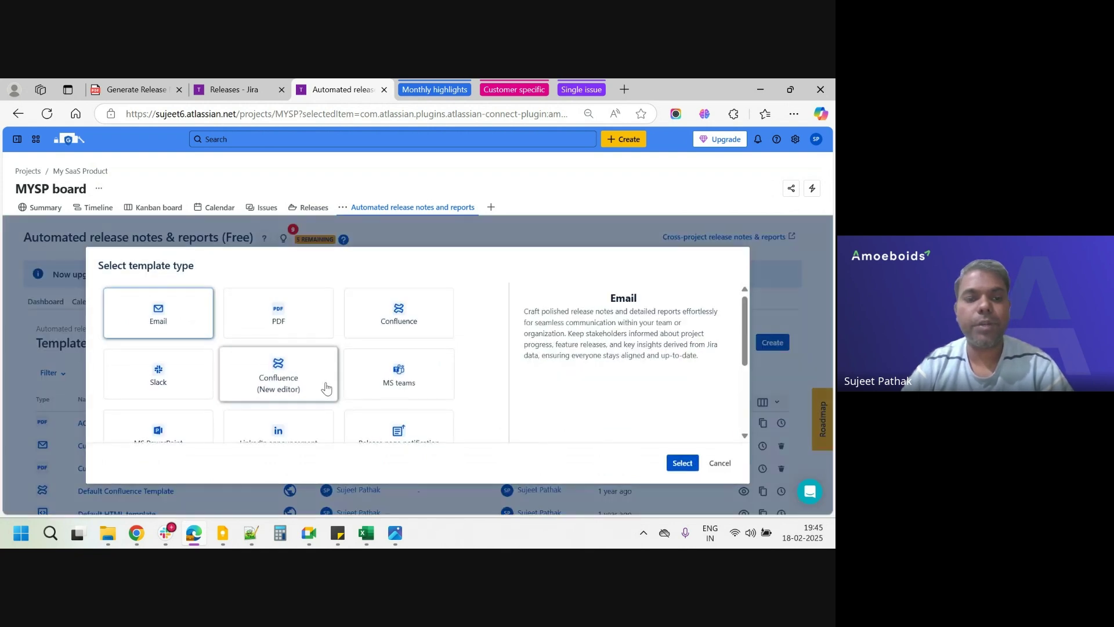
{"action": "scroll", "coordinate": [343, 365], "scroll_direction": "down", "scroll_amount": 2}
{"action": "scroll", "coordinate": [343, 364], "scroll_direction": "down", "scroll_amount": 1}
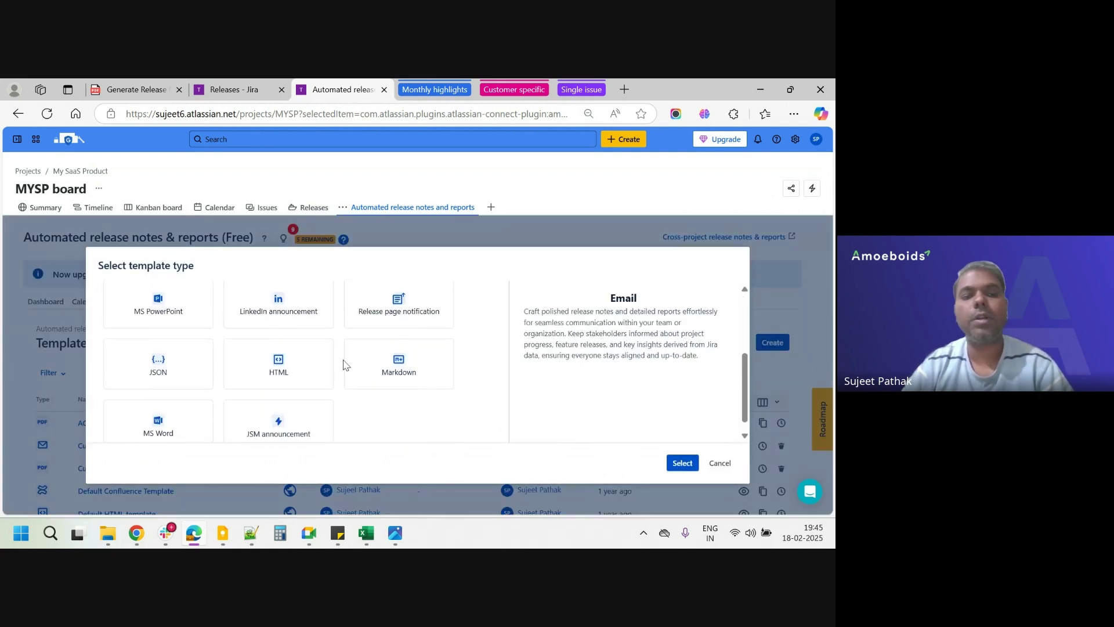
{"action": "scroll", "coordinate": [343, 364], "scroll_direction": "up", "scroll_amount": 3}
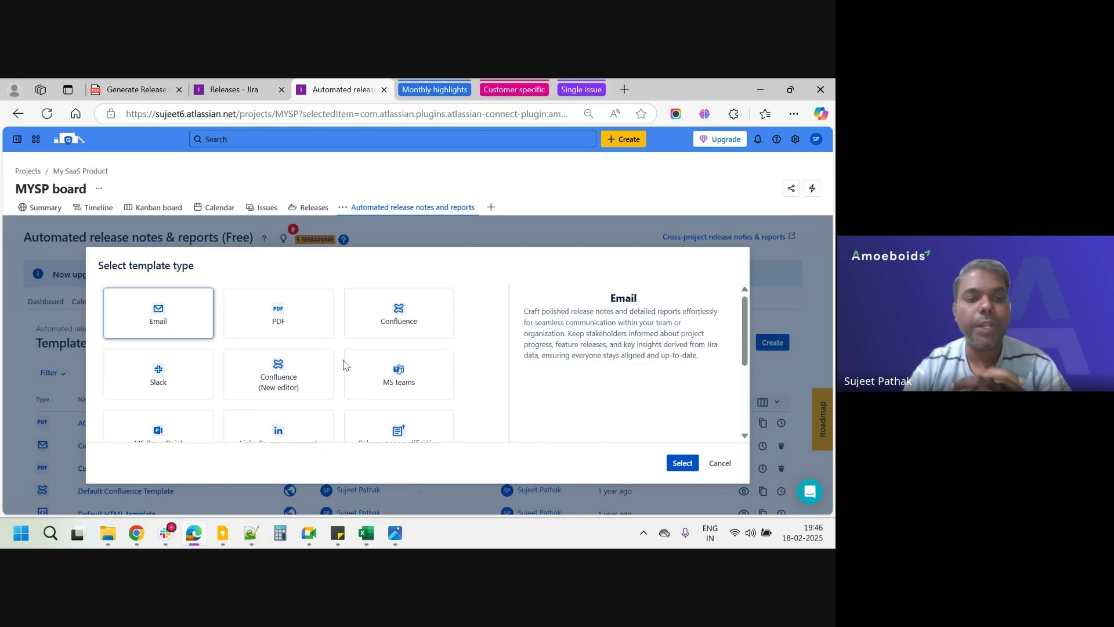
{"action": "scroll", "coordinate": [343, 364], "scroll_direction": "down", "scroll_amount": 3}
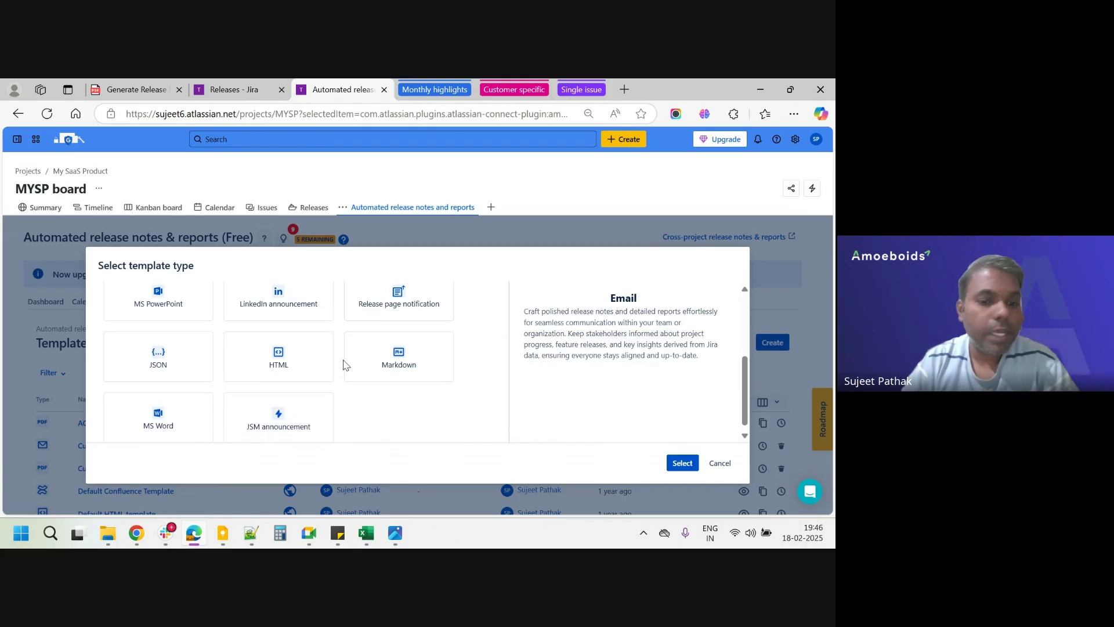
{"action": "scroll", "coordinate": [343, 365], "scroll_direction": "up", "scroll_amount": 3}
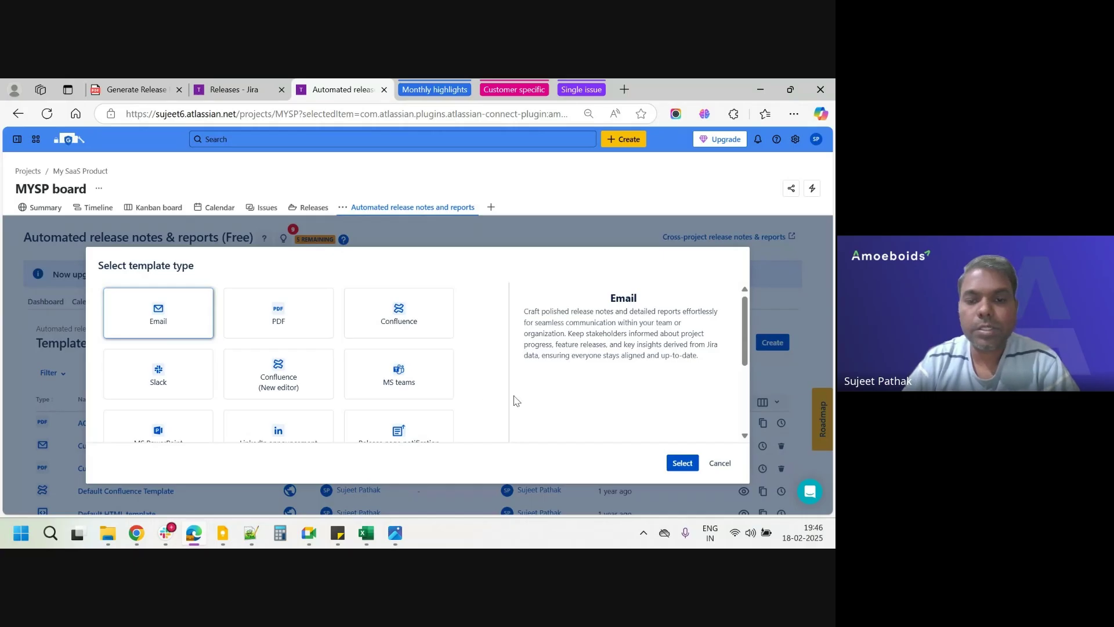
{"action": "left_click", "coordinate": [718, 462]}
Create an Email template named "Release notes monthly" with the default content and save it.
{"action": "scroll", "coordinate": [277, 369], "scroll_direction": "down", "scroll_amount": 1}
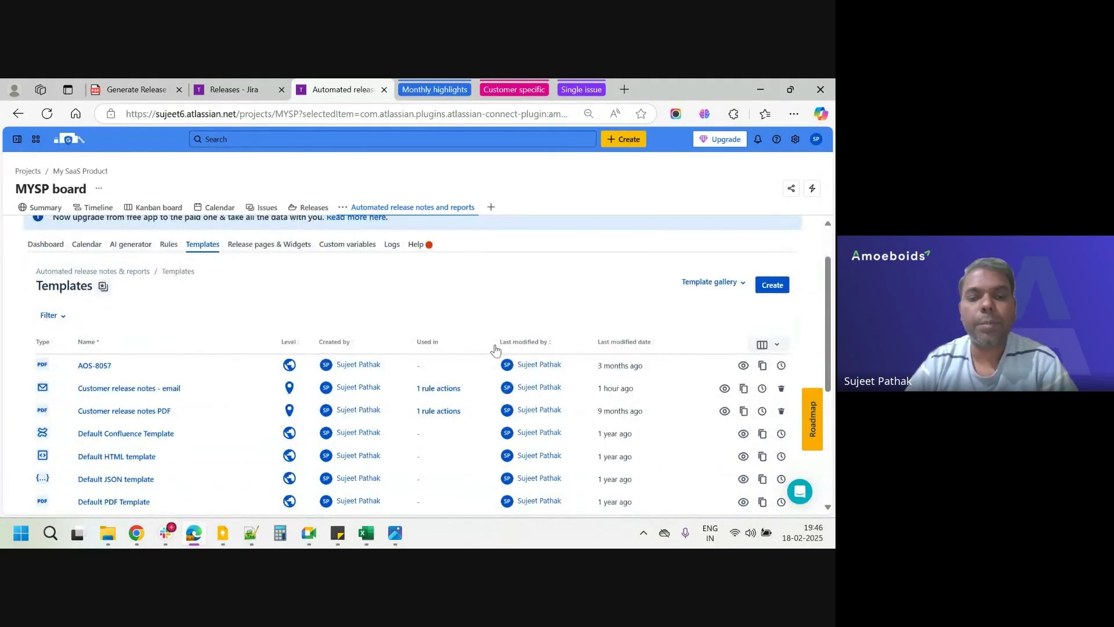
{"action": "left_click", "coordinate": [766, 285]}
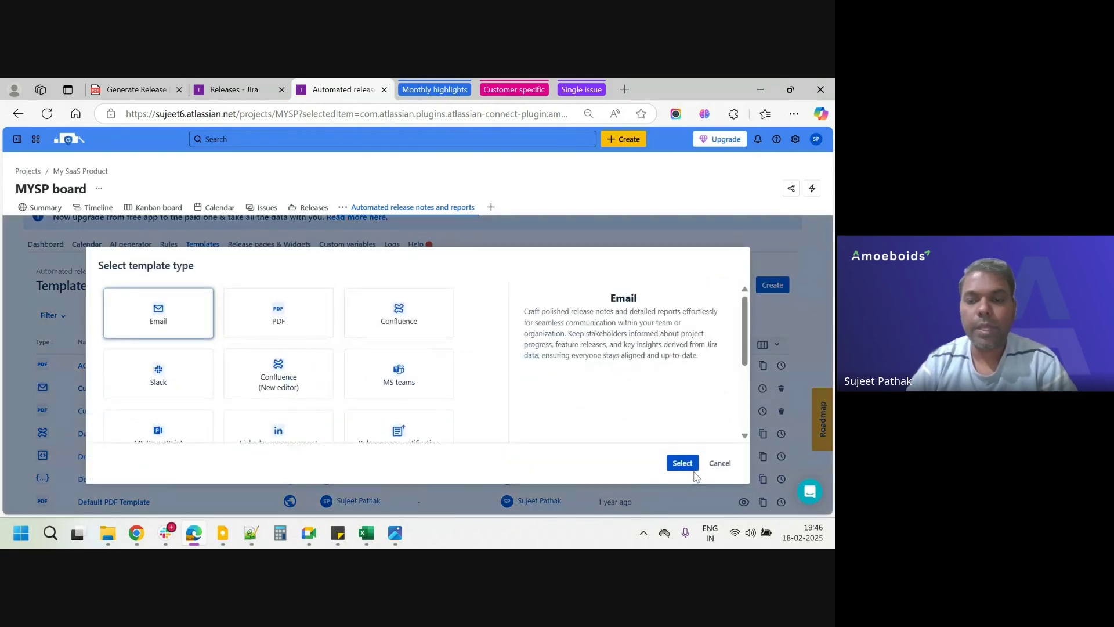
{"action": "left_click", "coordinate": [682, 462]}
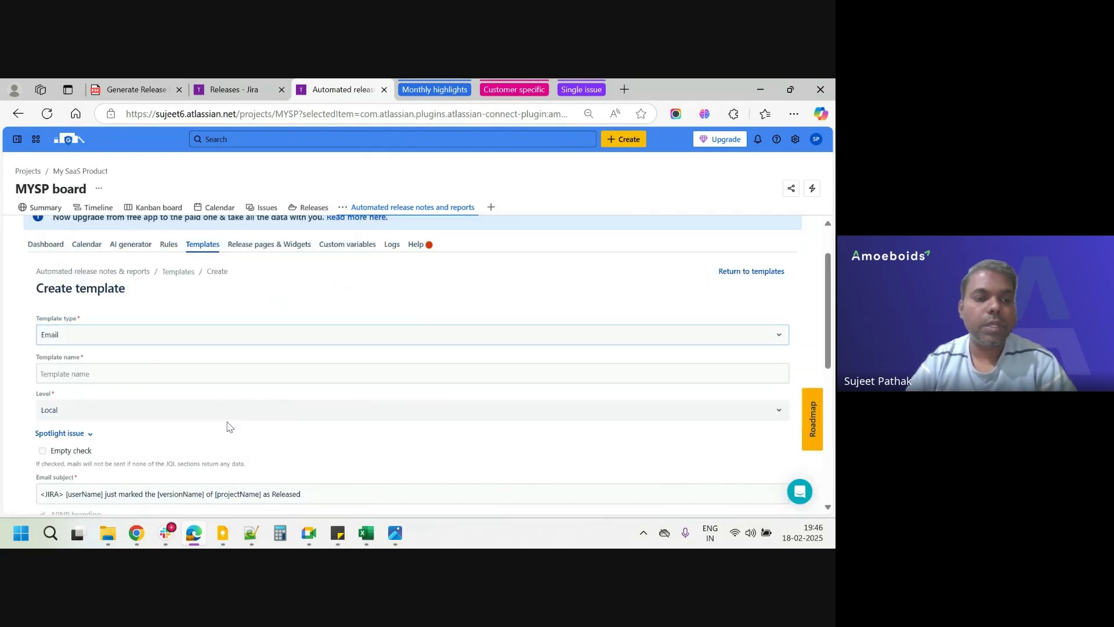
{"action": "left_click", "coordinate": [189, 378]}
{"action": "type", "text": "Rele"}
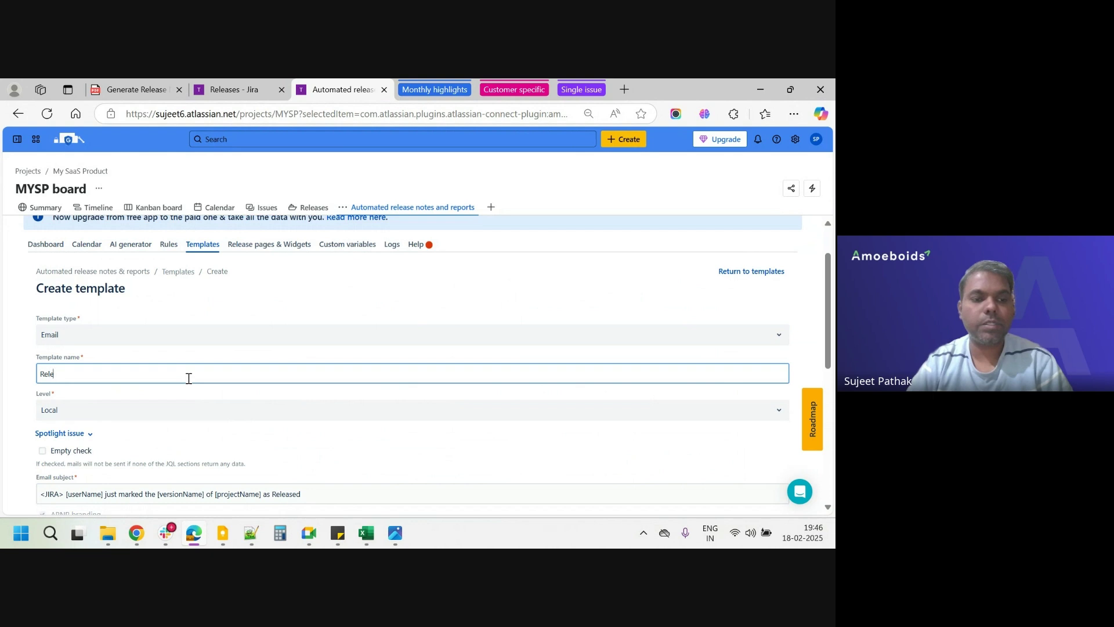
{"action": "type", "text": "ase notes monthly"}
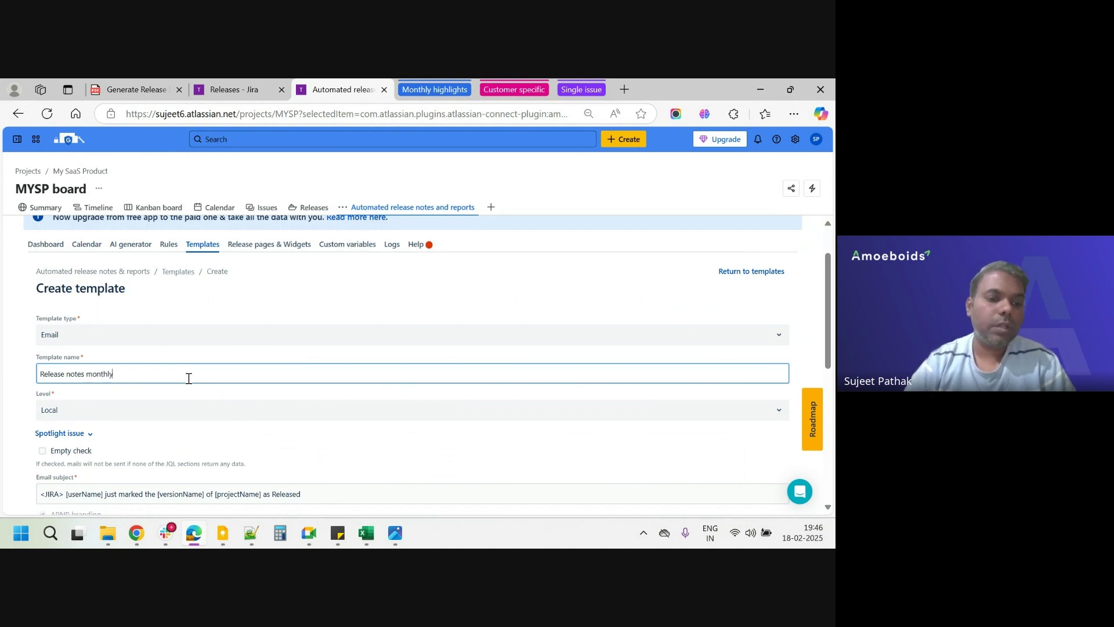
{"action": "scroll", "coordinate": [188, 378], "scroll_direction": "down", "scroll_amount": 6}
{"action": "left_click", "coordinate": [50, 496]}
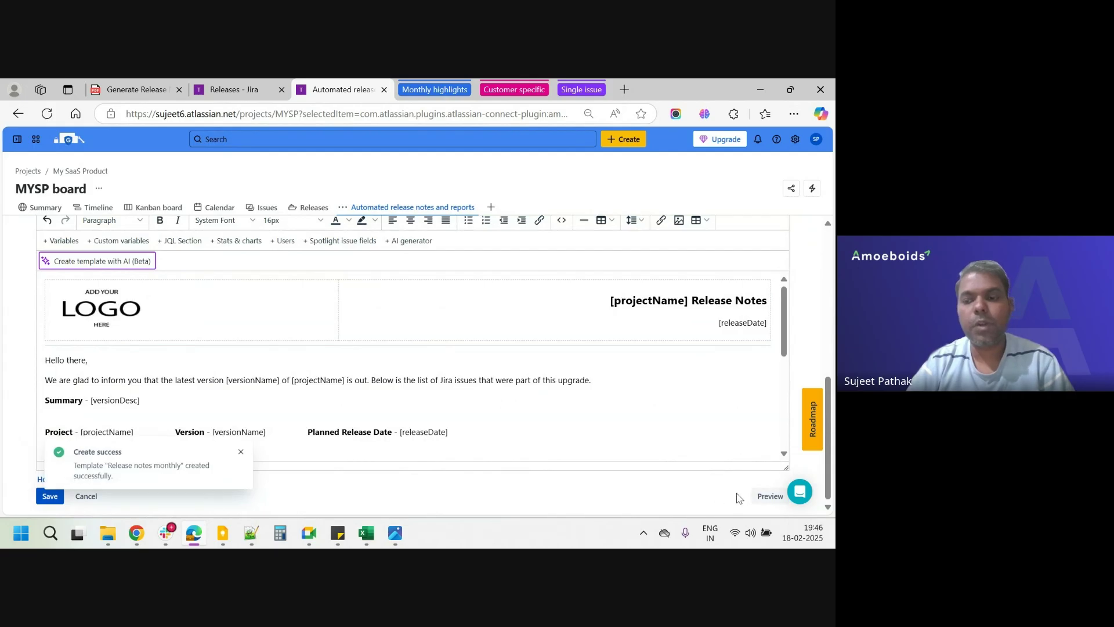
Preview the "Release notes monthly" template for version v15.05.24 and examine the generated email subject and body.
{"action": "left_click", "coordinate": [761, 498]}
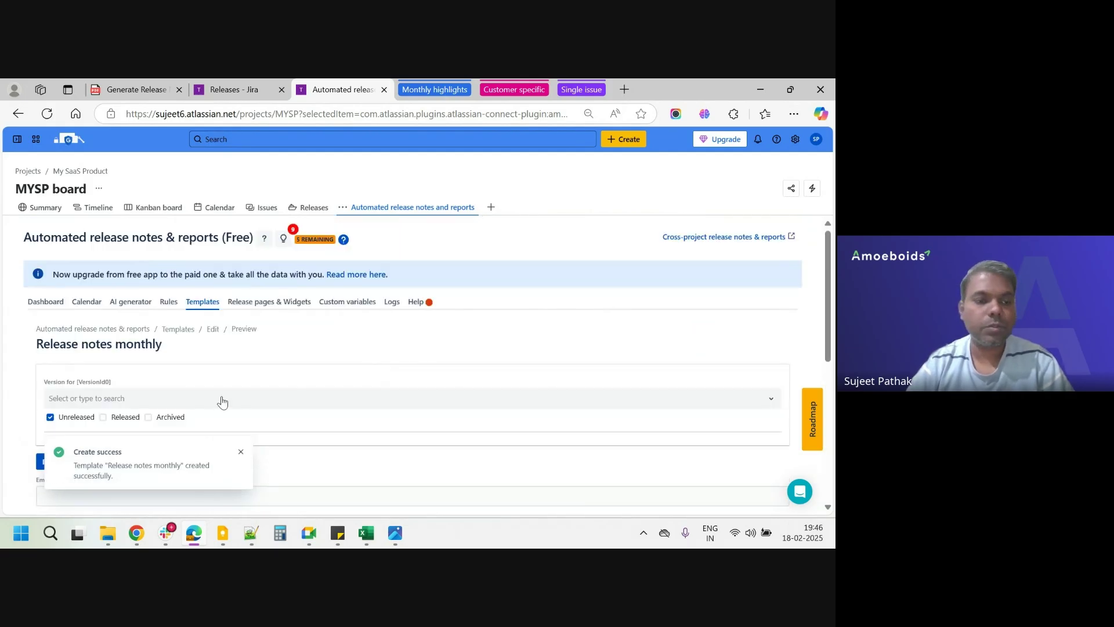
{"action": "left_click", "coordinate": [125, 401]}
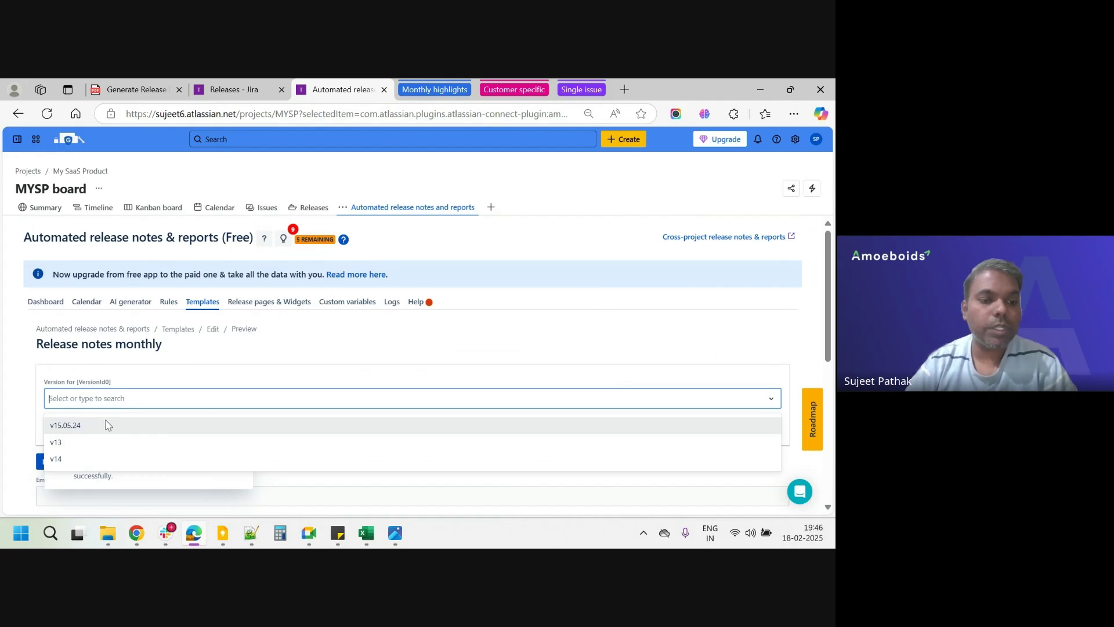
{"action": "left_click", "coordinate": [107, 425]}
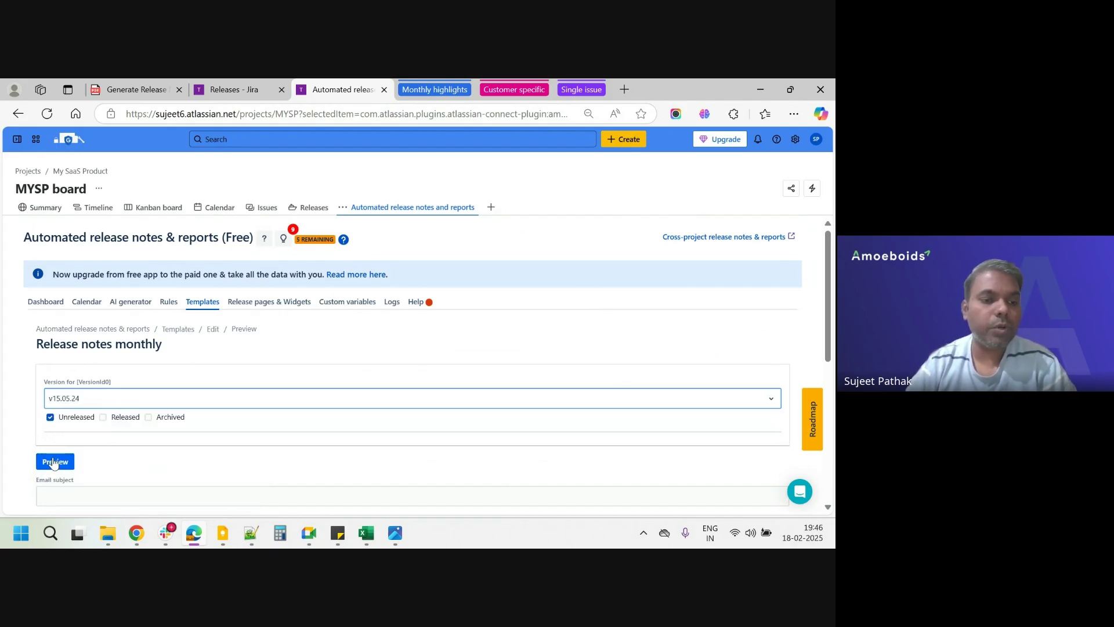
{"action": "left_click", "coordinate": [66, 459]}
{"action": "scroll", "coordinate": [219, 417], "scroll_direction": "down", "scroll_amount": 3}
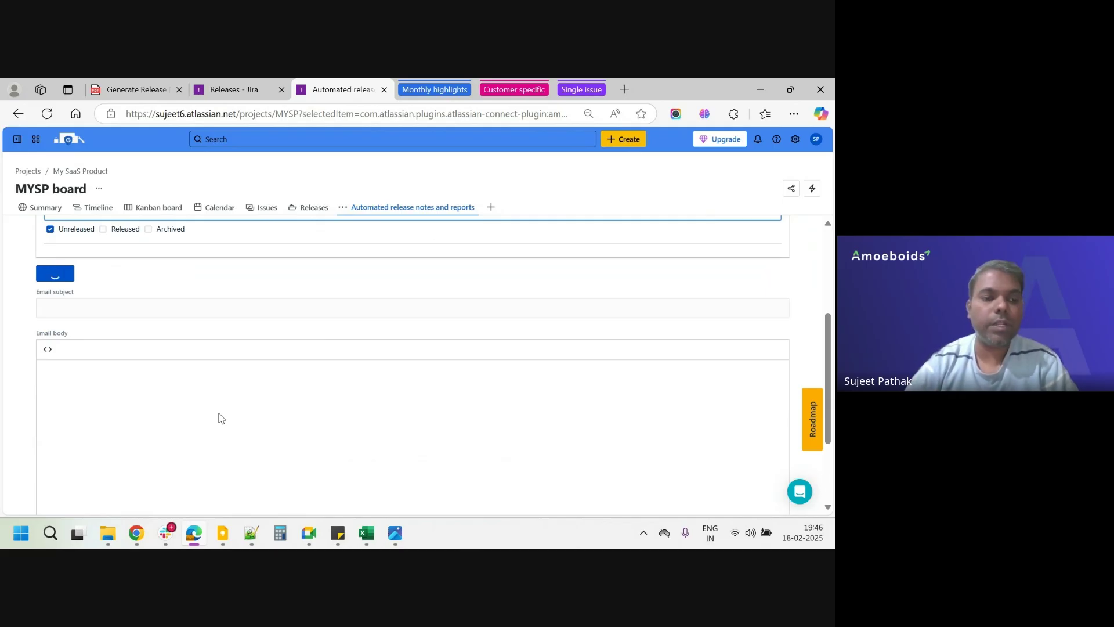
{"action": "scroll", "coordinate": [219, 416], "scroll_direction": "down", "scroll_amount": 5}
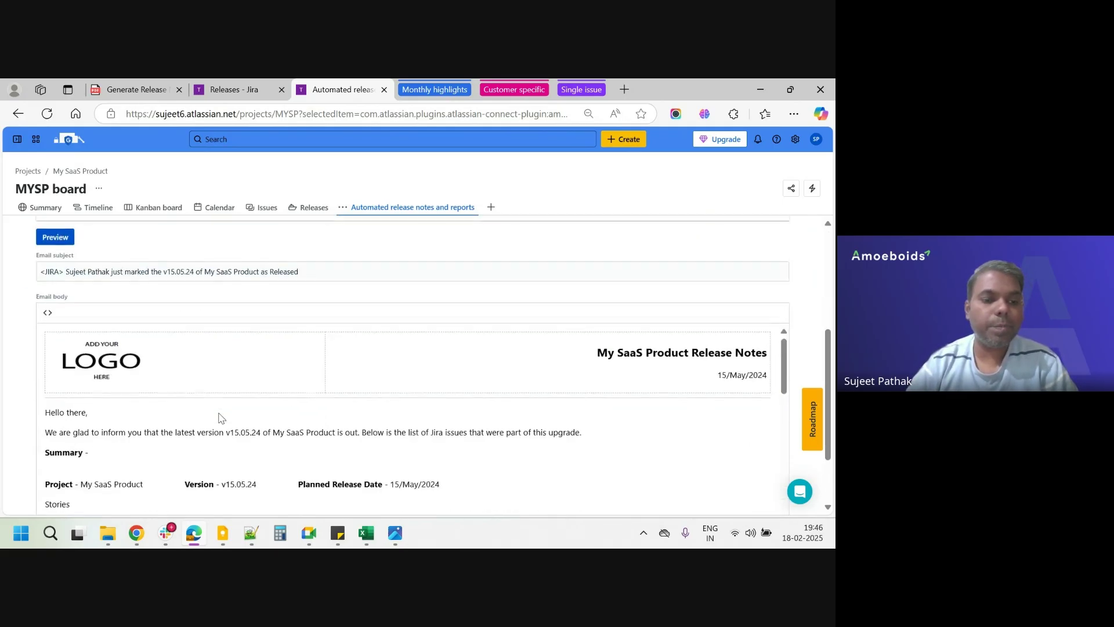
{"action": "scroll", "coordinate": [219, 417], "scroll_direction": "down", "scroll_amount": 3}
{"action": "scroll", "coordinate": [219, 417], "scroll_direction": "up", "scroll_amount": 10}
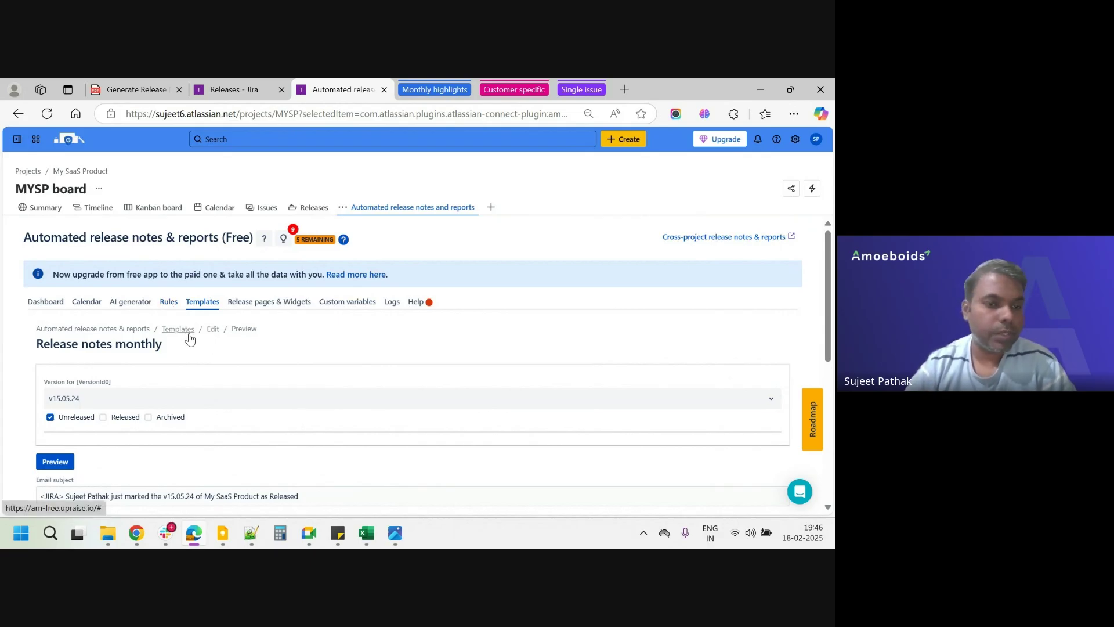
Return to the templates list and look through the existing templates.
{"action": "left_click", "coordinate": [188, 334]}
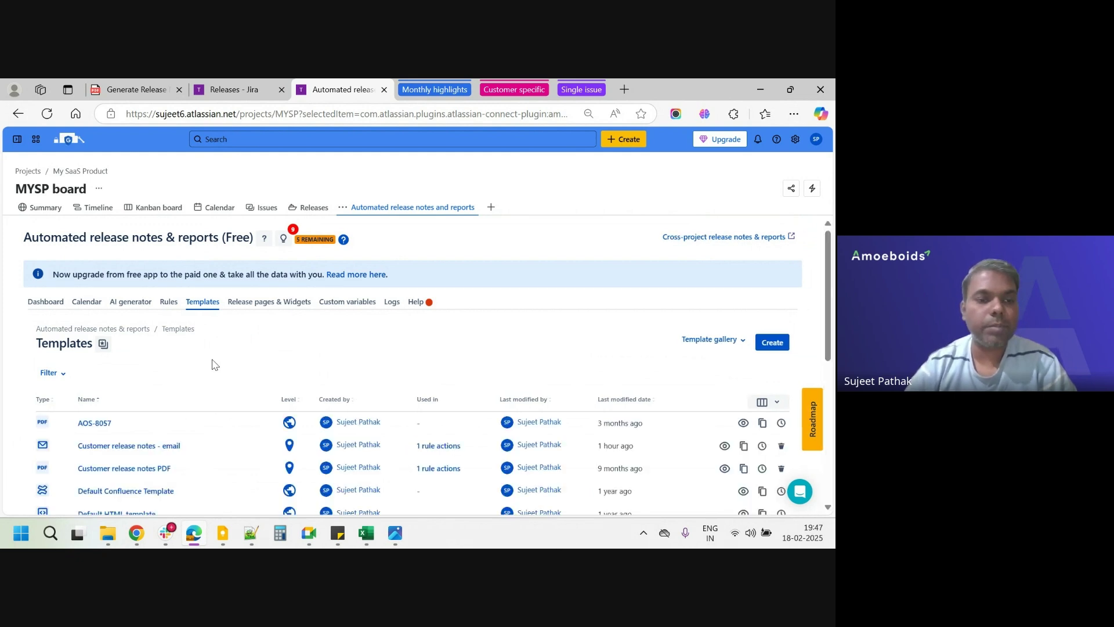
{"action": "scroll", "coordinate": [215, 364], "scroll_direction": "down", "scroll_amount": 1}
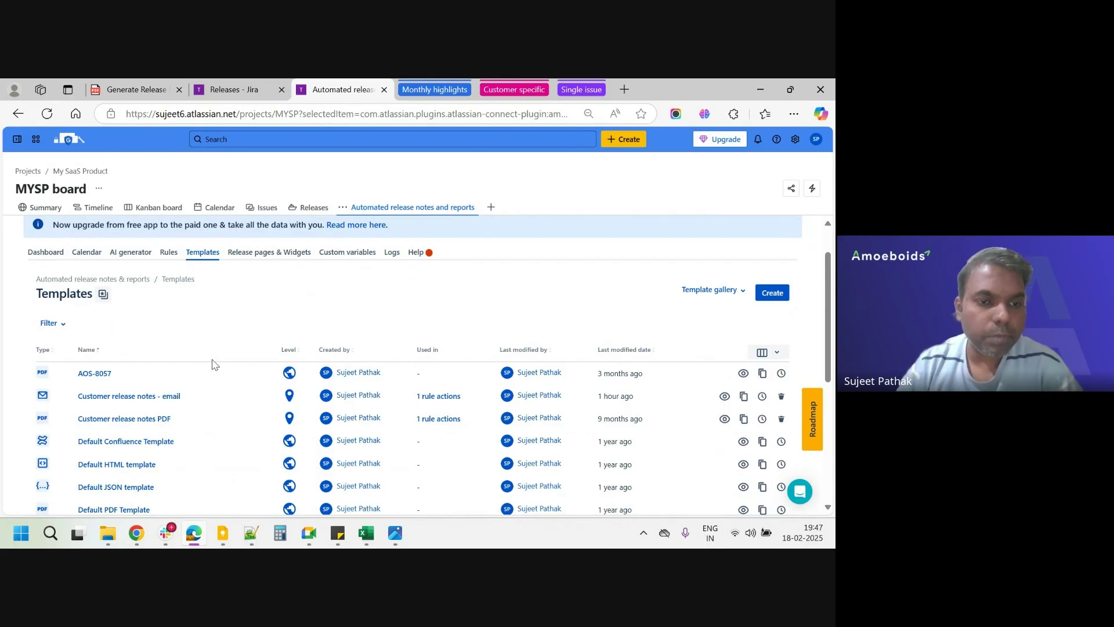
Open the issues list in the Monthly highlights tab group and examine how its JQL query filters MYSP issues by resolved date.
{"action": "scroll", "coordinate": [212, 364], "scroll_direction": "up", "scroll_amount": 1}
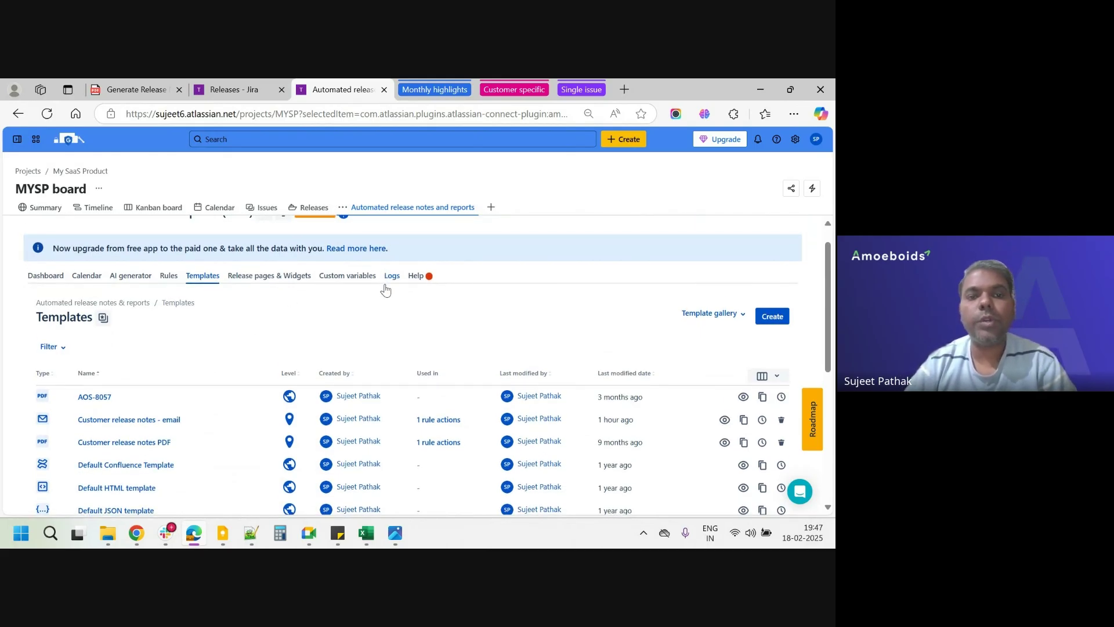
{"action": "scroll", "coordinate": [359, 331], "scroll_direction": "down", "scroll_amount": 1}
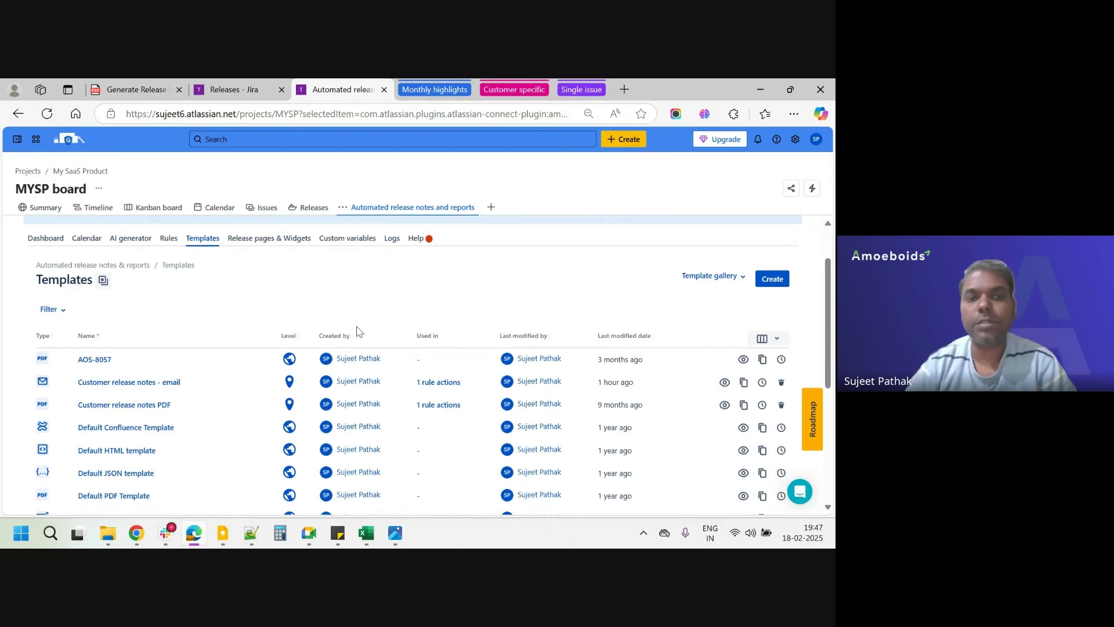
{"action": "left_click", "coordinate": [432, 92]}
{"action": "left_click", "coordinate": [431, 90]}
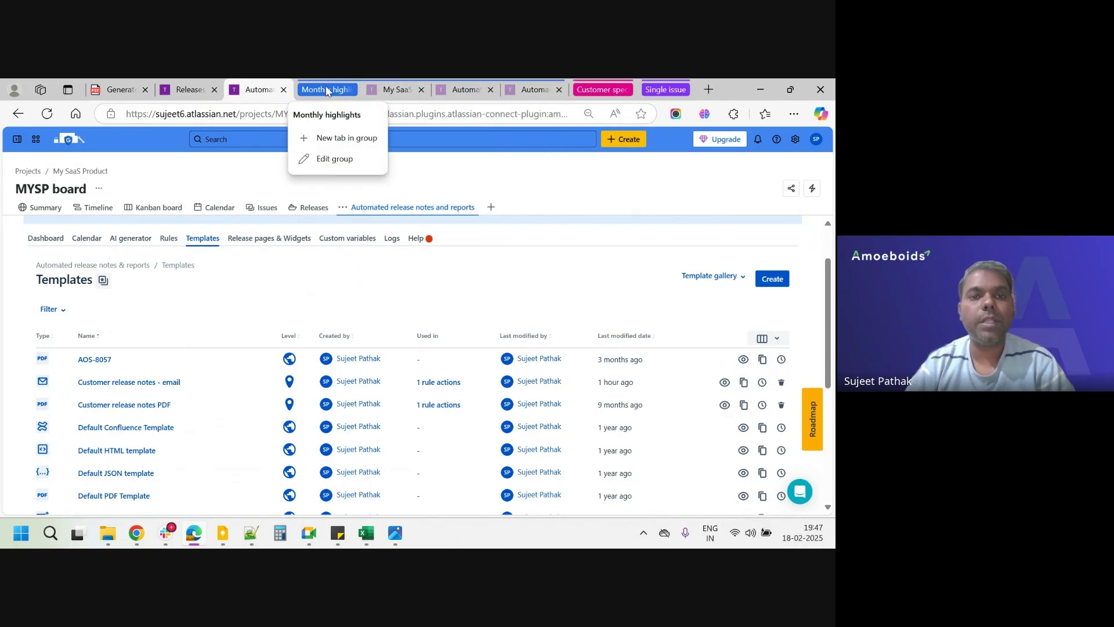
{"action": "left_click", "coordinate": [383, 91]}
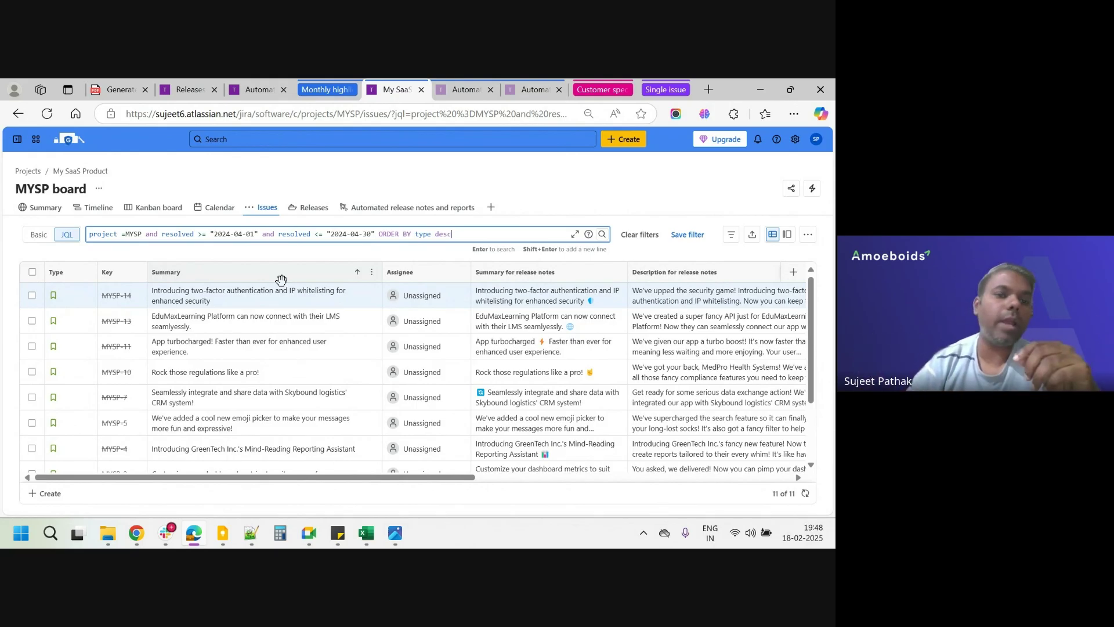
{"action": "double_click", "coordinate": [178, 233]}
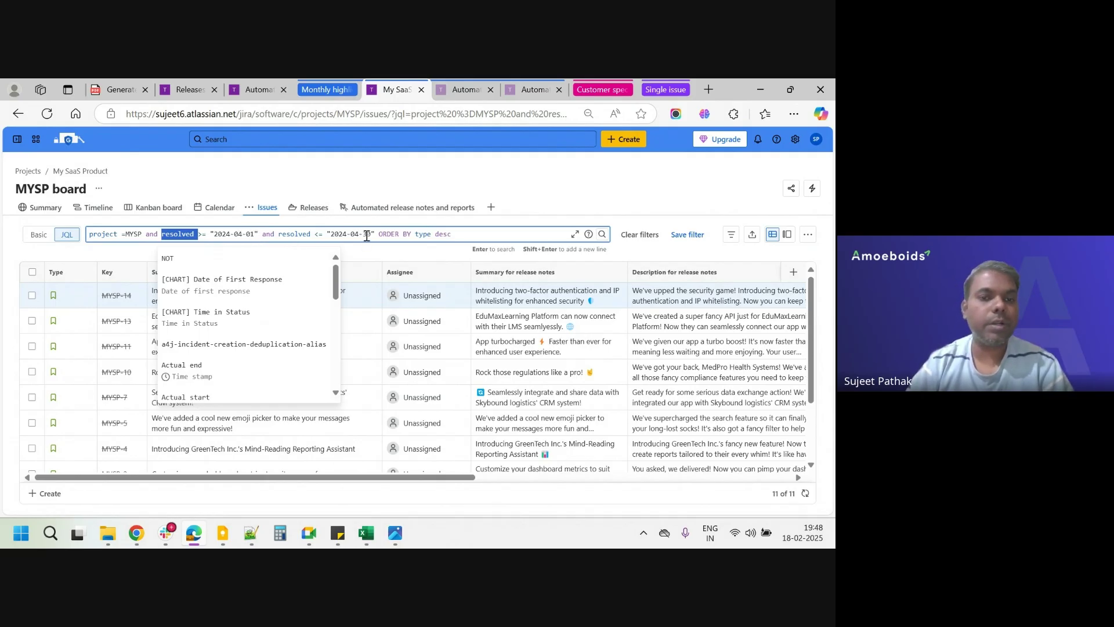
{"action": "left_click", "coordinate": [327, 175]}
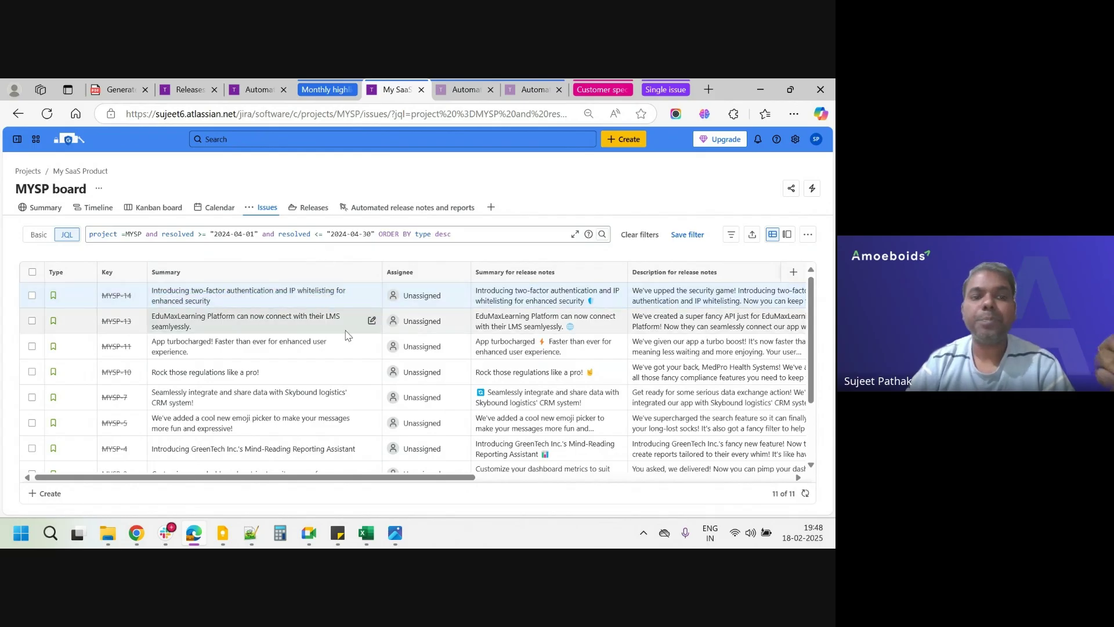
Copy the whole JQL query from the MYSP issues list and return to the templates list.
{"action": "left_click", "coordinate": [464, 89]}
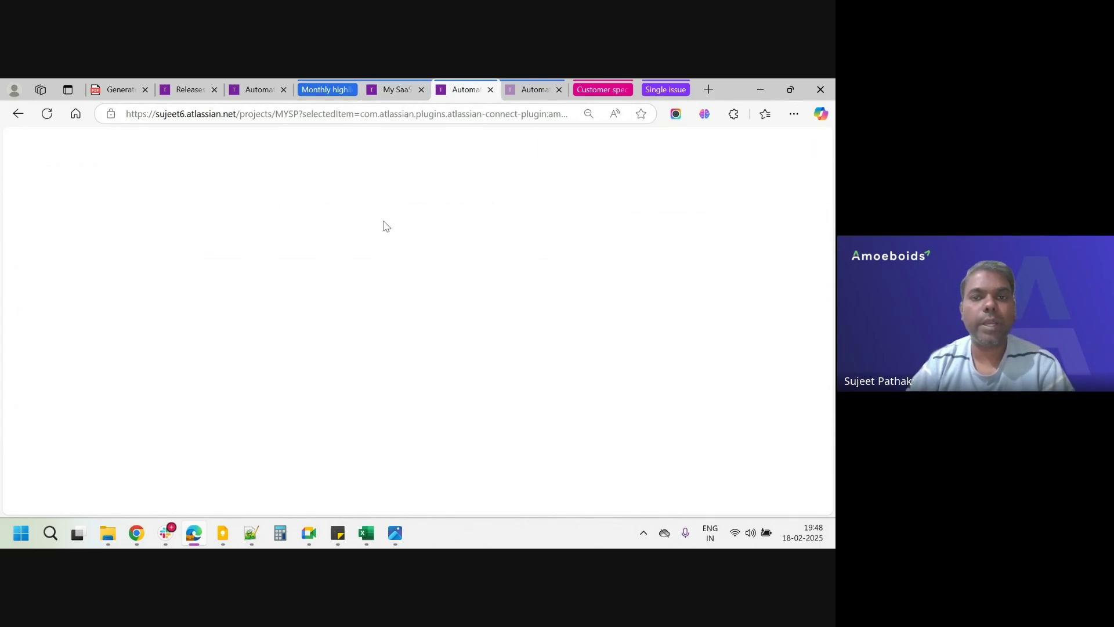
{"action": "left_click", "coordinate": [399, 93]}
{"action": "triple_click", "coordinate": [287, 230]}
{"action": "key", "text": "ctrl+c"}
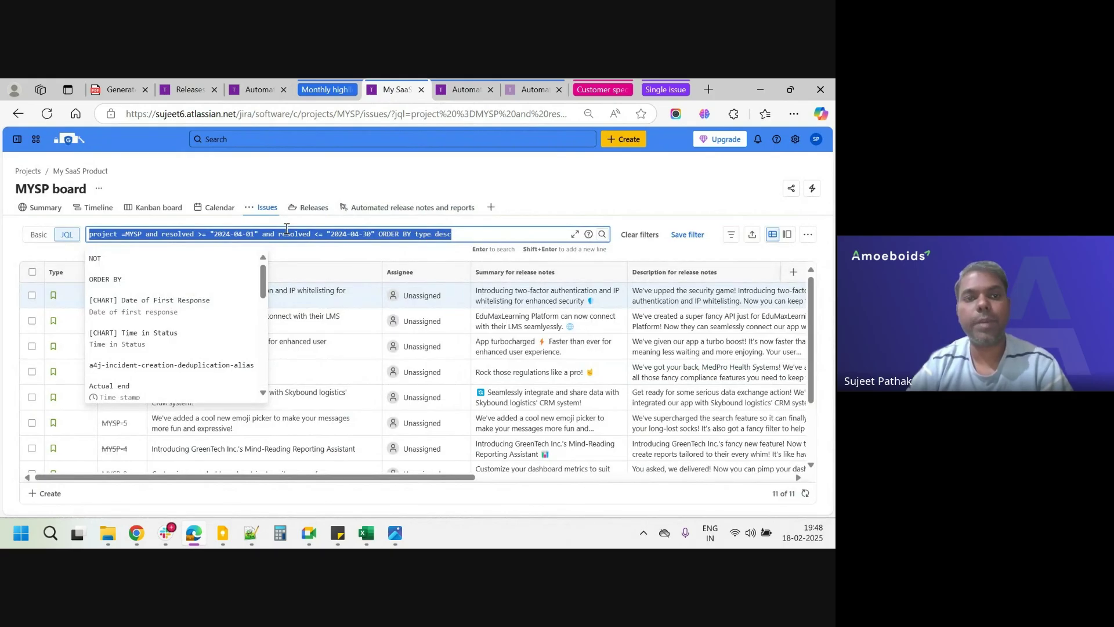
{"action": "left_click", "coordinate": [256, 90]}
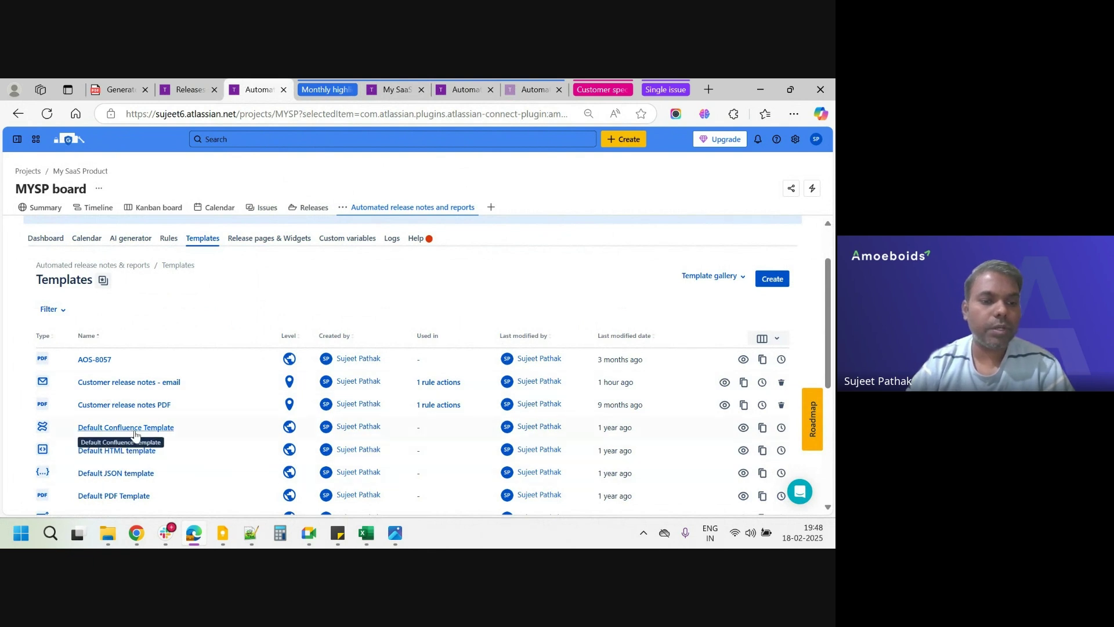
Start a new Email template and open the Stories JQL section in its email body for editing.
{"action": "left_click", "coordinate": [780, 277]}
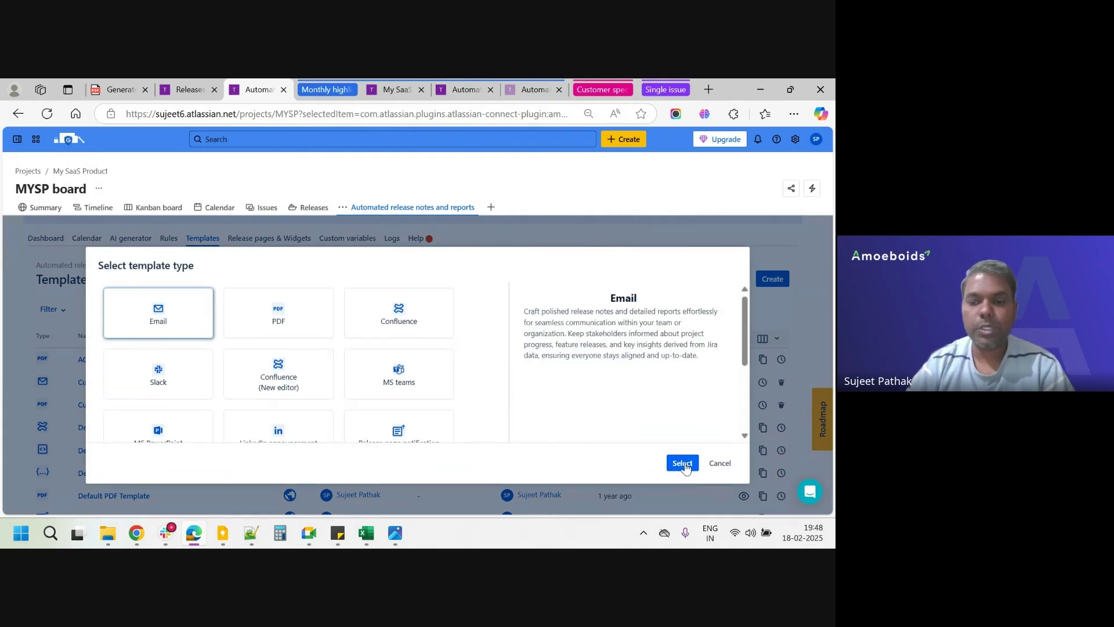
{"action": "left_click", "coordinate": [682, 463]}
{"action": "scroll", "coordinate": [396, 410], "scroll_direction": "down", "scroll_amount": 5}
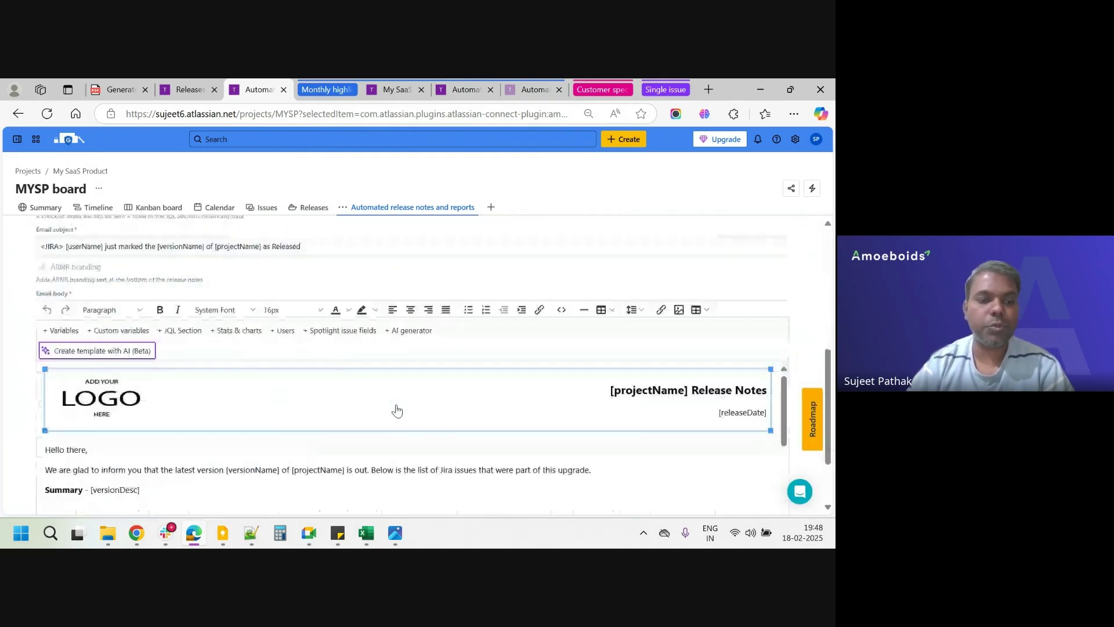
{"action": "scroll", "coordinate": [397, 411], "scroll_direction": "down", "scroll_amount": 5}
{"action": "left_click", "coordinate": [58, 380]}
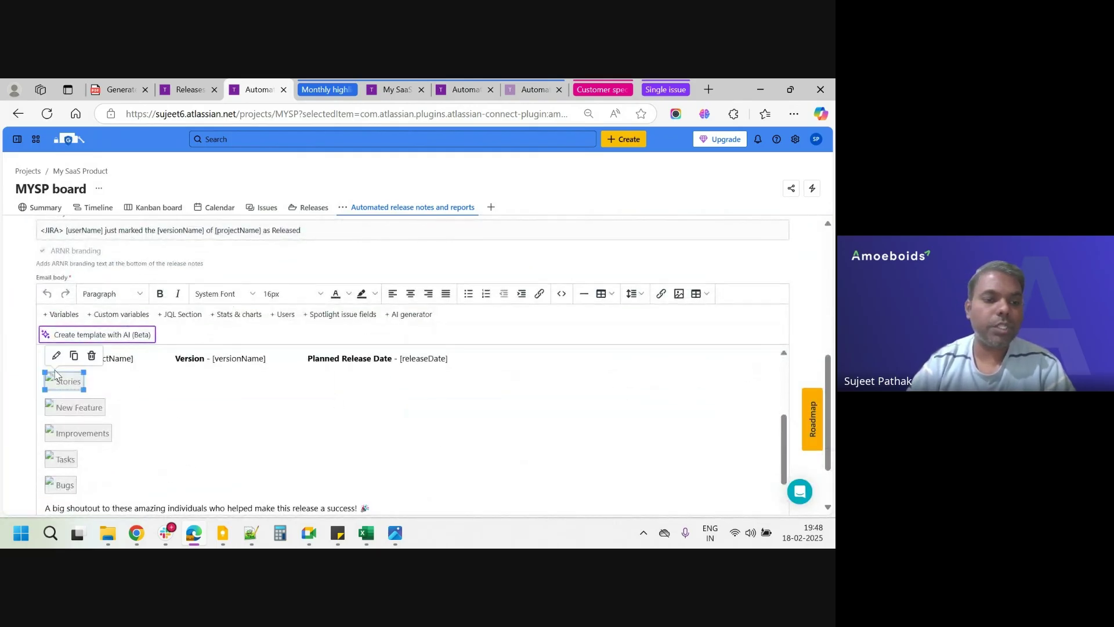
{"action": "left_click", "coordinate": [56, 355]}
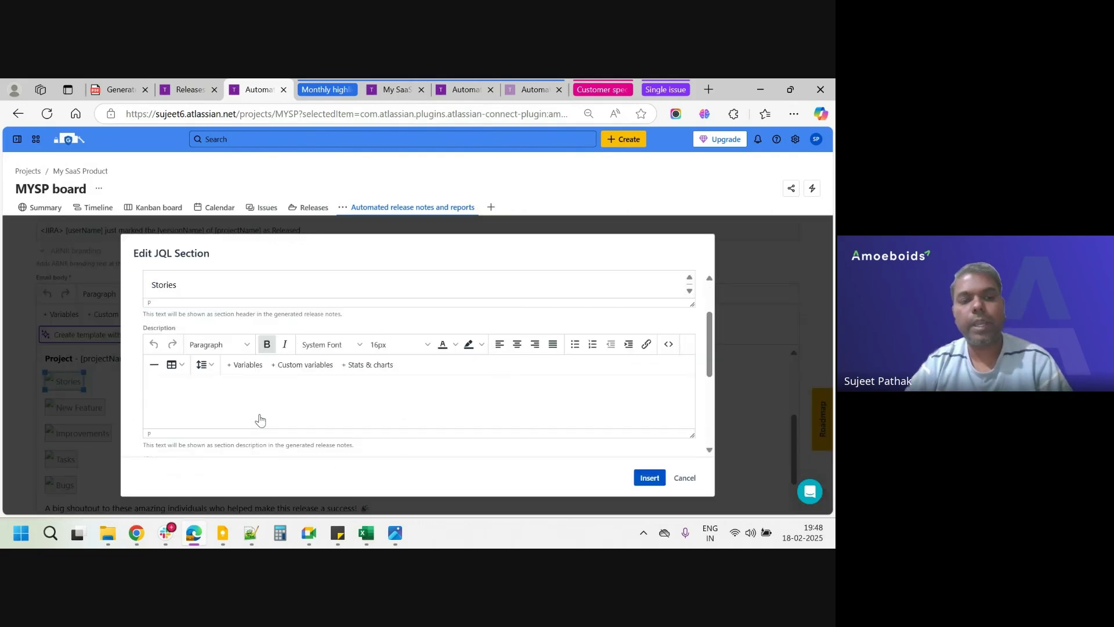
Try project =MYSP and resolved >= "2024-04-01" and resolved <= "2024-04-30" ORDER BY type desc as the Stories section's JQL, and cancel the edit.
{"action": "scroll", "coordinate": [260, 420], "scroll_direction": "down", "scroll_amount": 1}
{"action": "triple_click", "coordinate": [268, 415]}
{"action": "type", "text": "Generate Release Notes Without Versions1.pptx"}
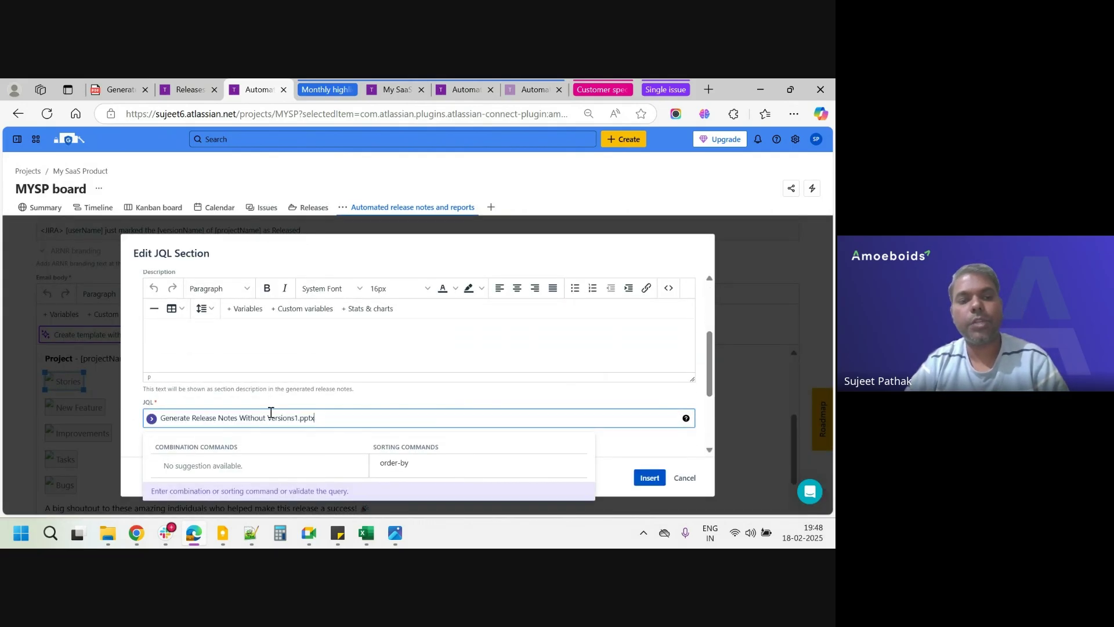
{"action": "left_click", "coordinate": [410, 89]}
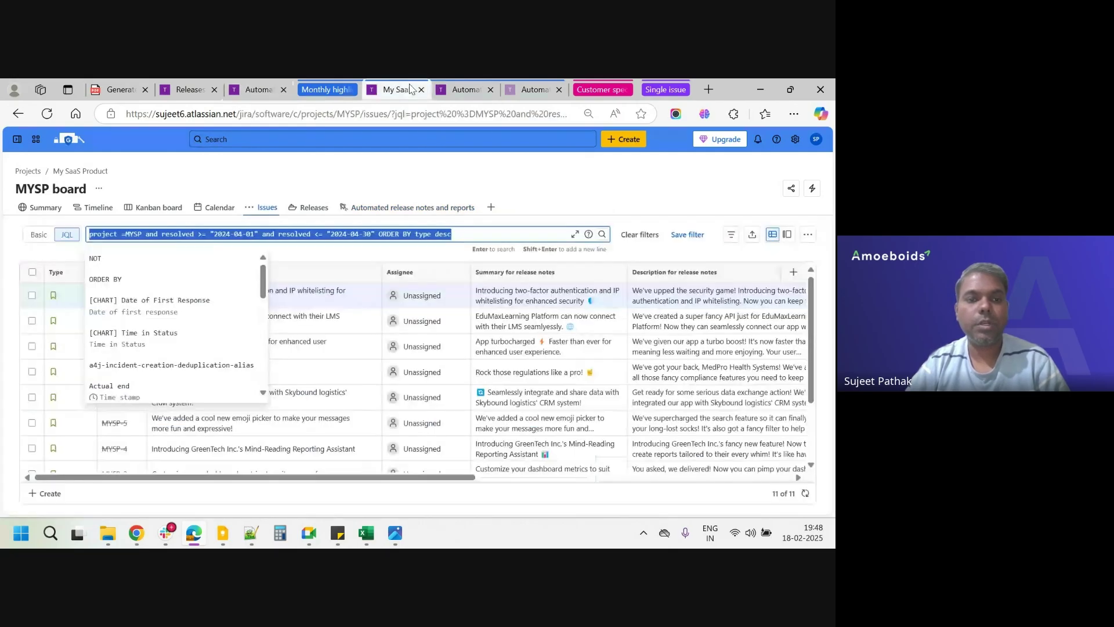
{"action": "left_click", "coordinate": [251, 90]}
{"action": "key", "text": "ctrl+a"}
{"action": "key", "text": "ctrl+v"}
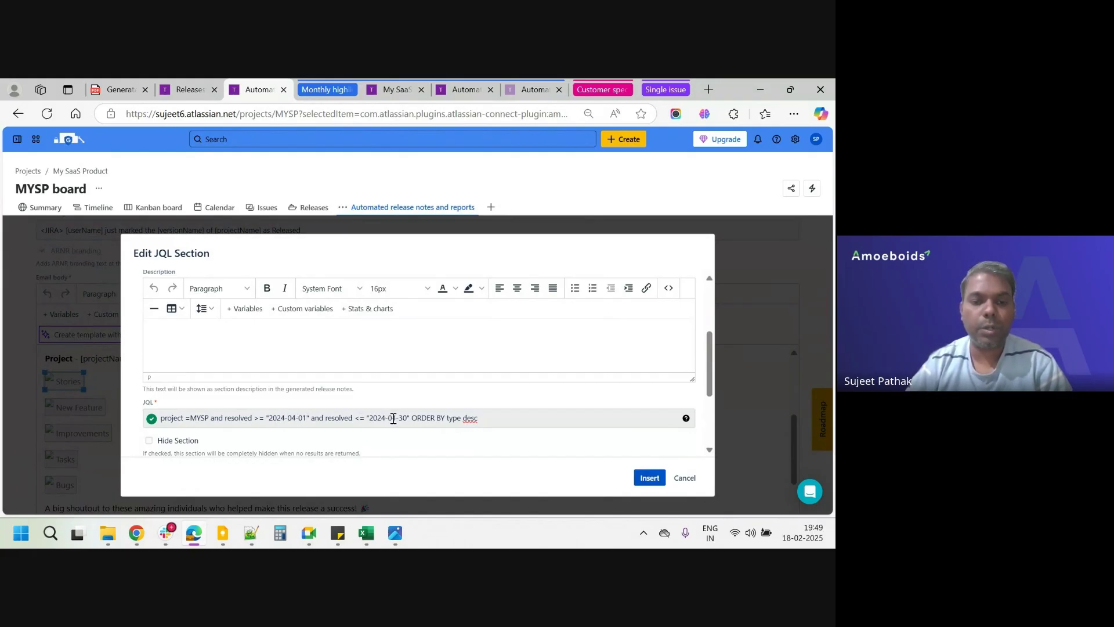
{"action": "left_click", "coordinate": [685, 477]}
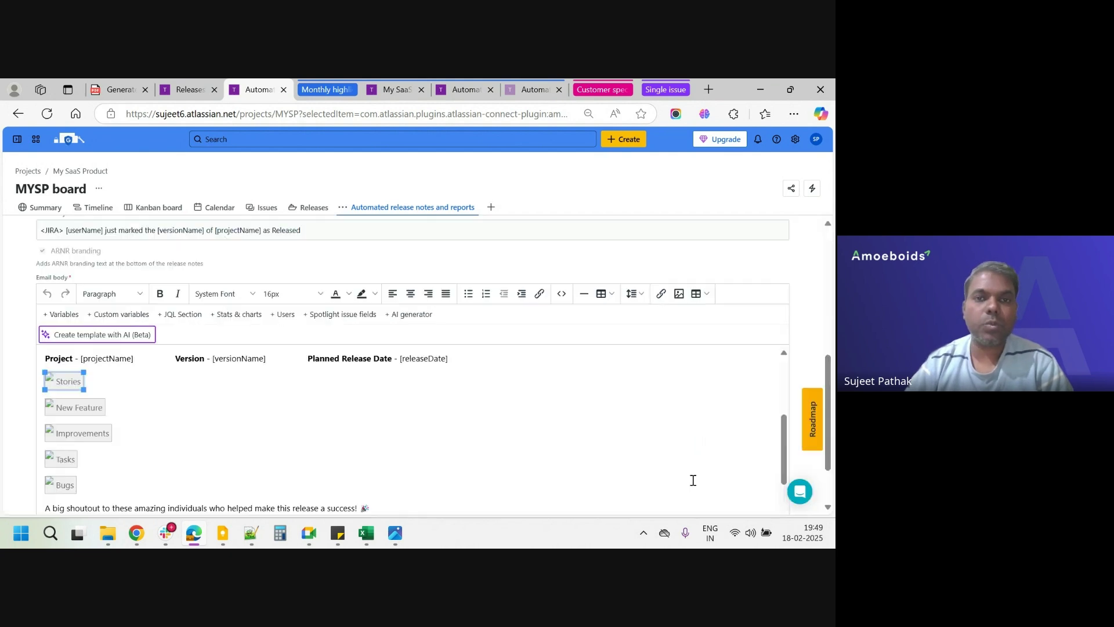
Look through the project's custom variables, including the resolved start and end date variables.
{"action": "left_click", "coordinate": [469, 87]}
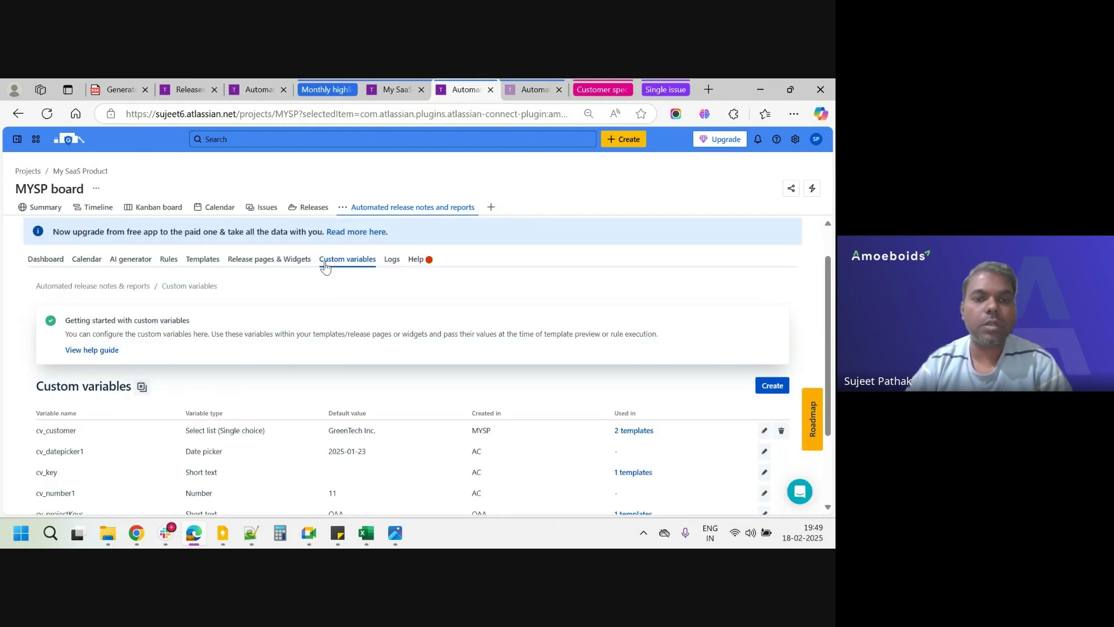
{"action": "scroll", "coordinate": [290, 351], "scroll_direction": "up", "scroll_amount": 1}
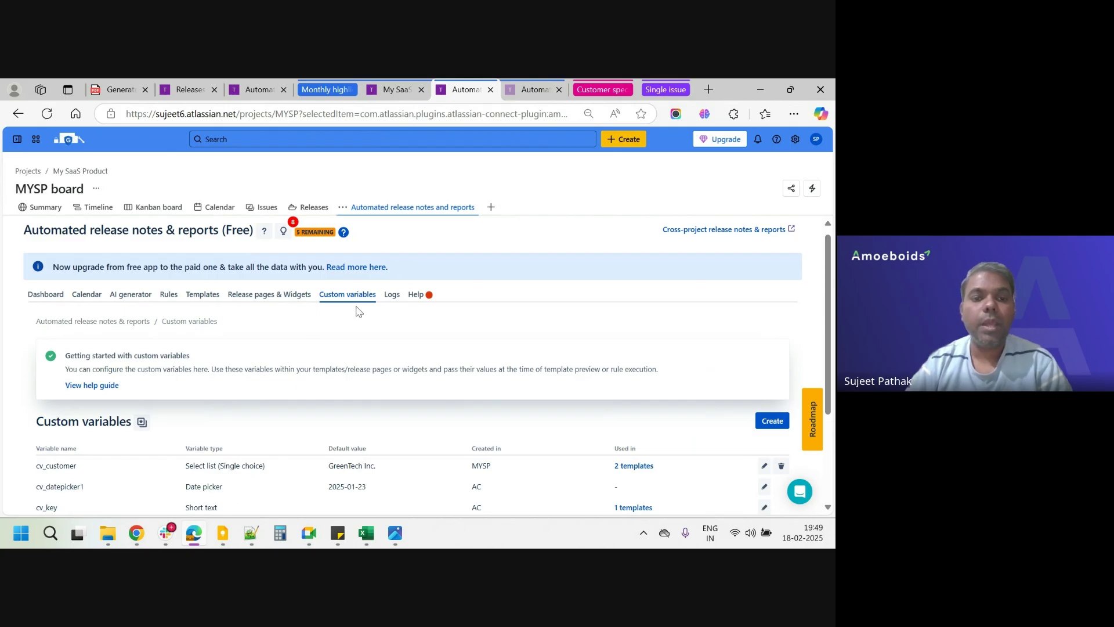
{"action": "scroll", "coordinate": [359, 312], "scroll_direction": "down", "scroll_amount": 2}
{"action": "scroll", "coordinate": [220, 421], "scroll_direction": "down", "scroll_amount": 1}
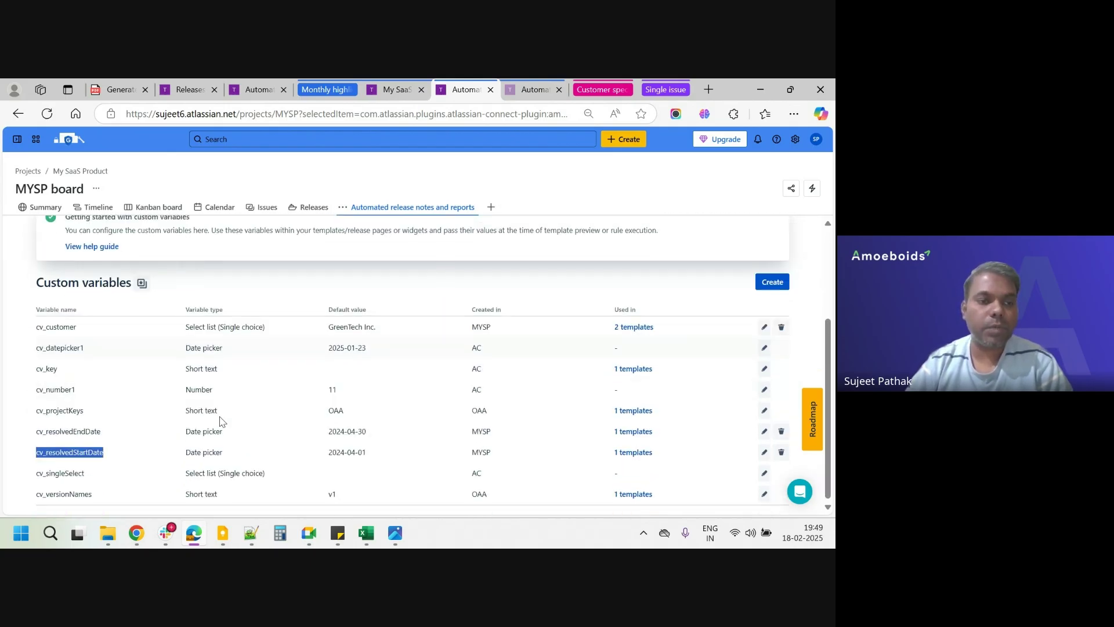
{"action": "scroll", "coordinate": [220, 421], "scroll_direction": "up", "scroll_amount": 1}
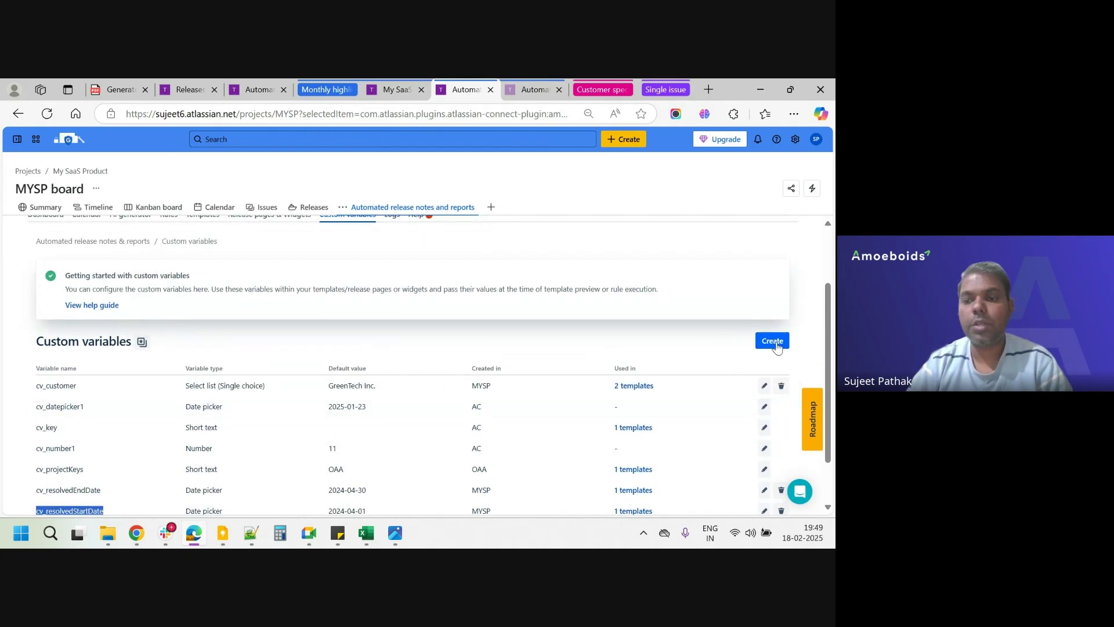
Look through the variable types offered for a new custom variable, and cancel without creating one.
{"action": "left_click", "coordinate": [775, 343]}
{"action": "scroll", "coordinate": [362, 374], "scroll_direction": "down", "scroll_amount": 1}
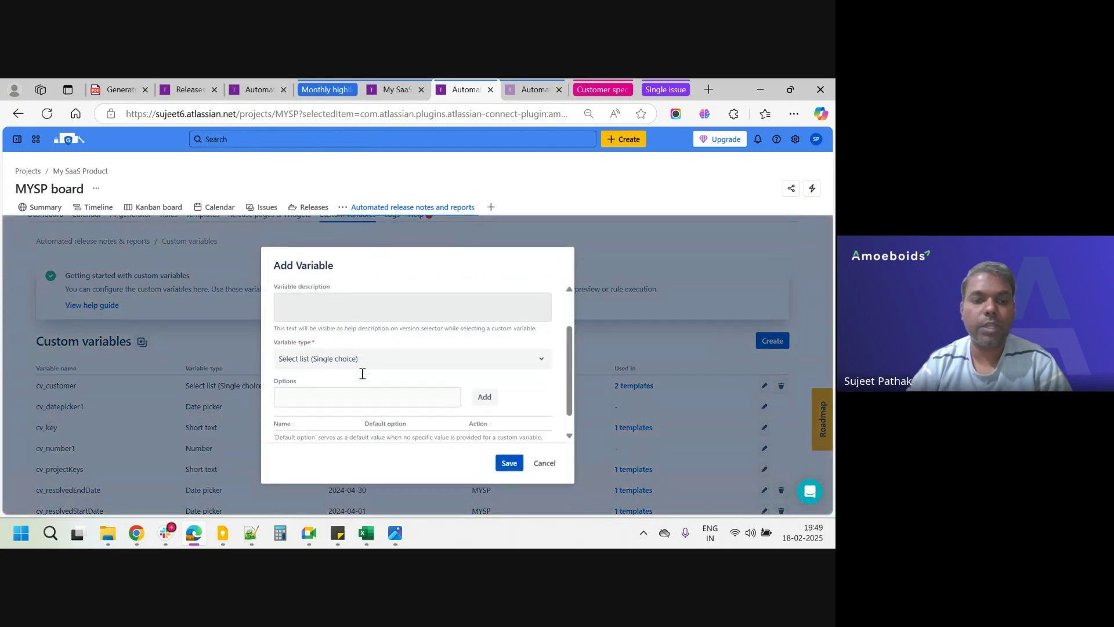
{"action": "left_click", "coordinate": [363, 357]}
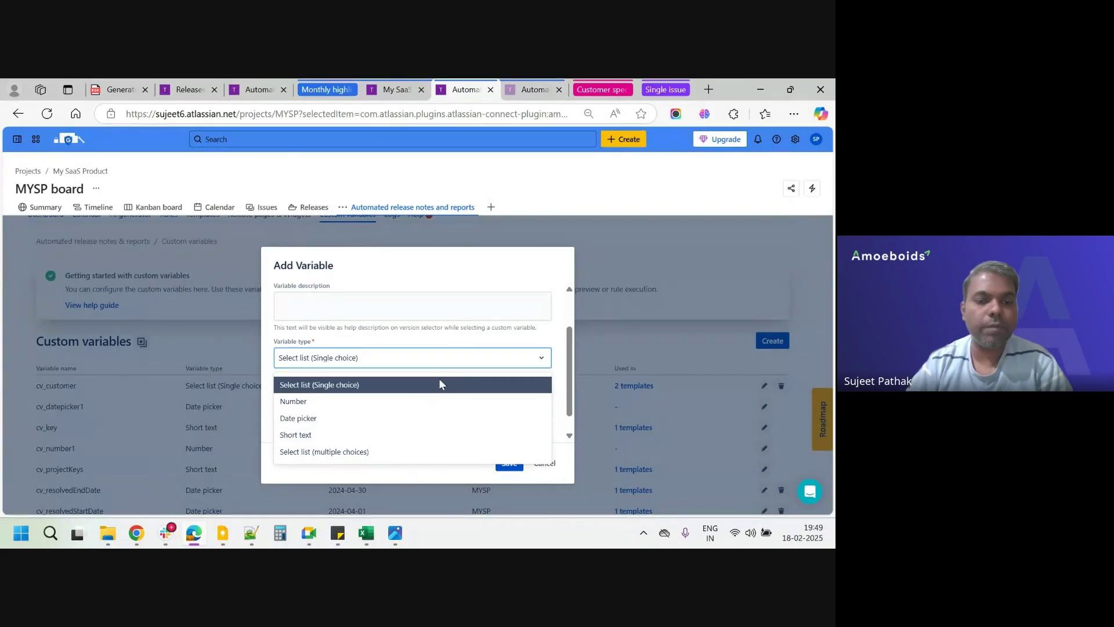
{"action": "left_click", "coordinate": [475, 342]}
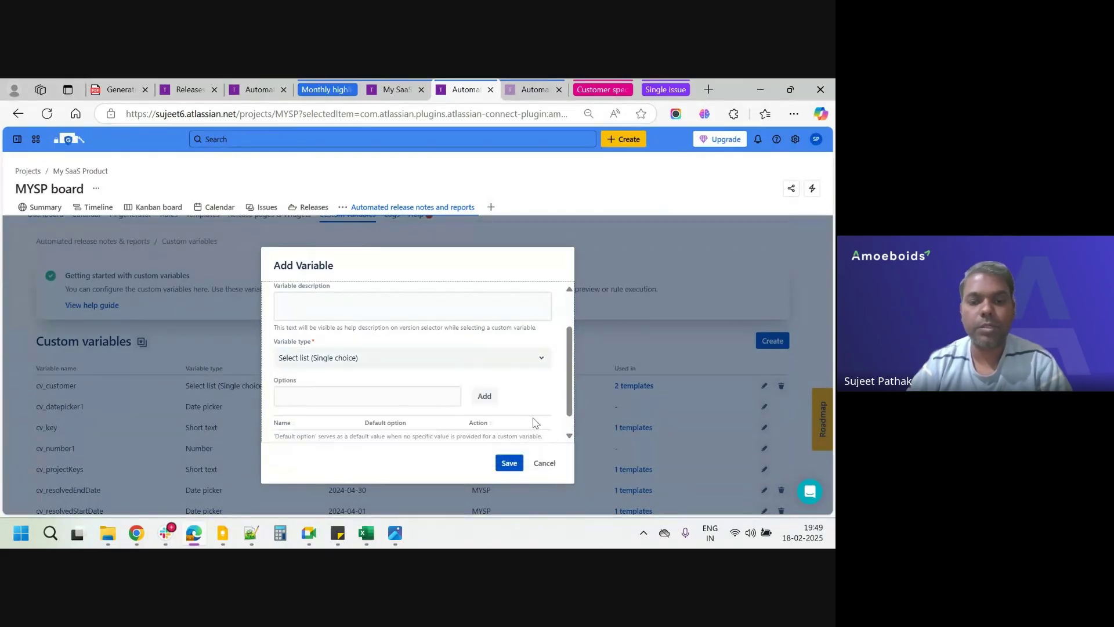
{"action": "left_click", "coordinate": [545, 462]}
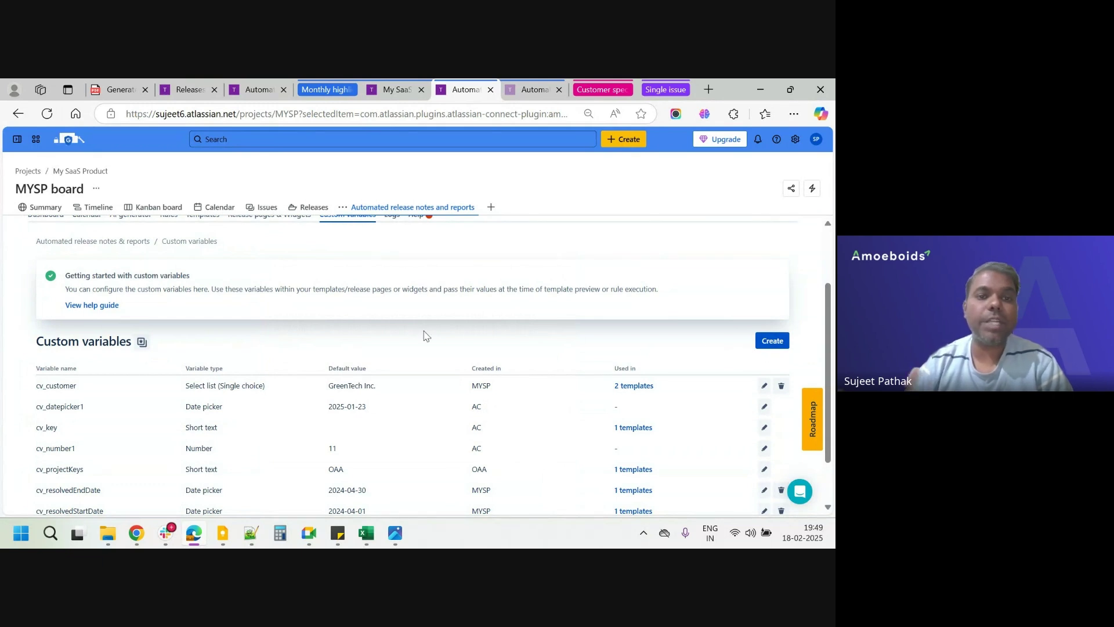
Compare the resolved date conditions in the issues JQL query with the custom variables cv_resolvedStartDate and cv_resolvedEndDate.
{"action": "left_click", "coordinate": [378, 93]}
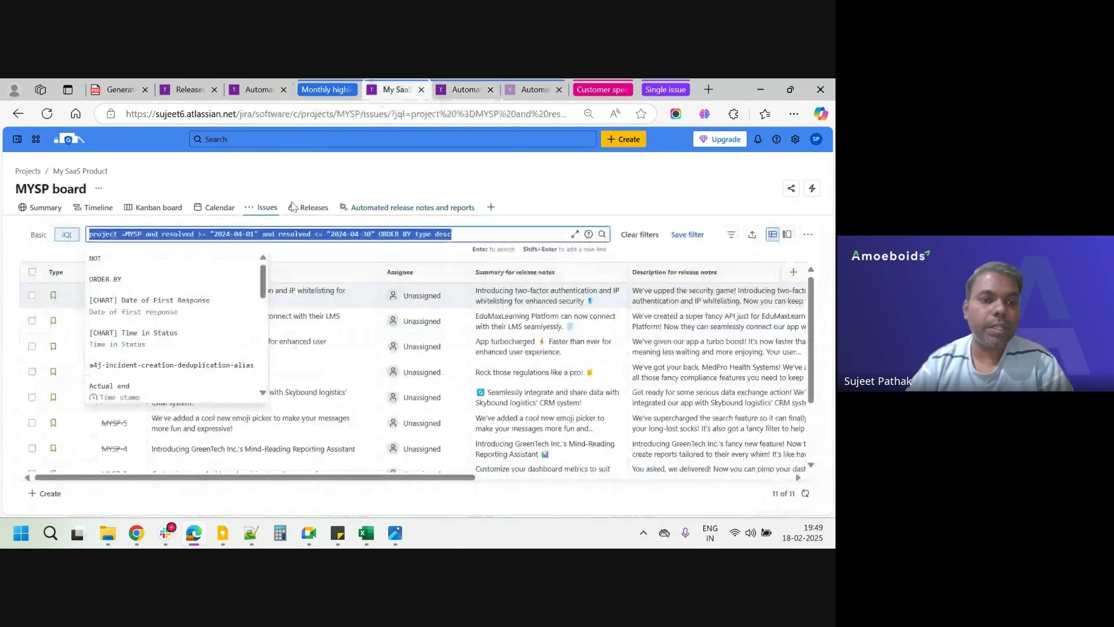
{"action": "left_click", "coordinate": [265, 225]}
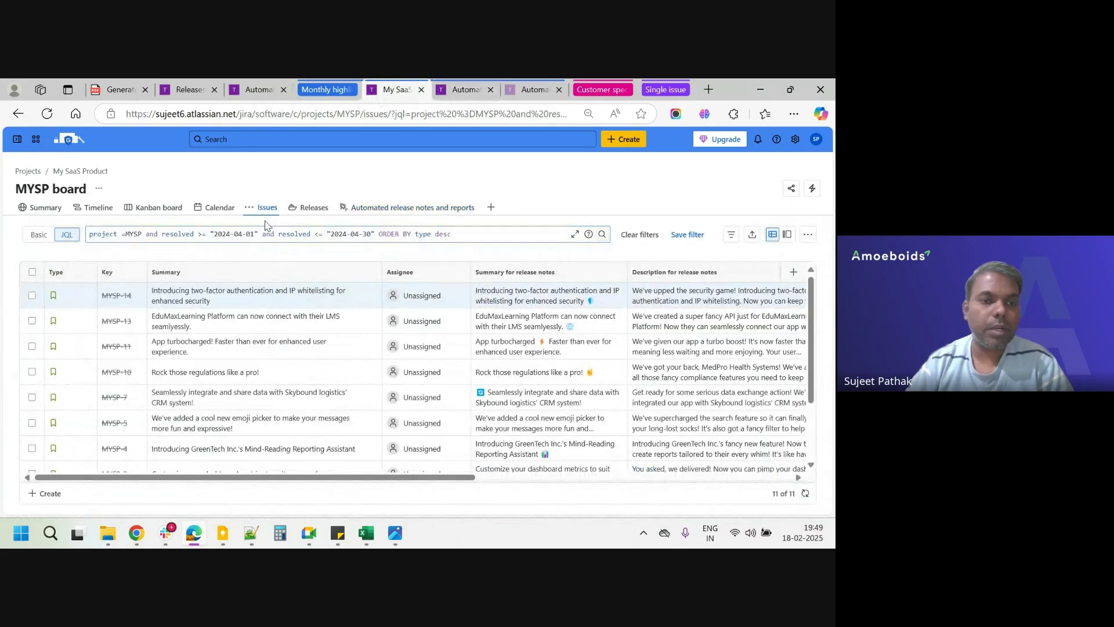
{"action": "double_click", "coordinate": [178, 235]}
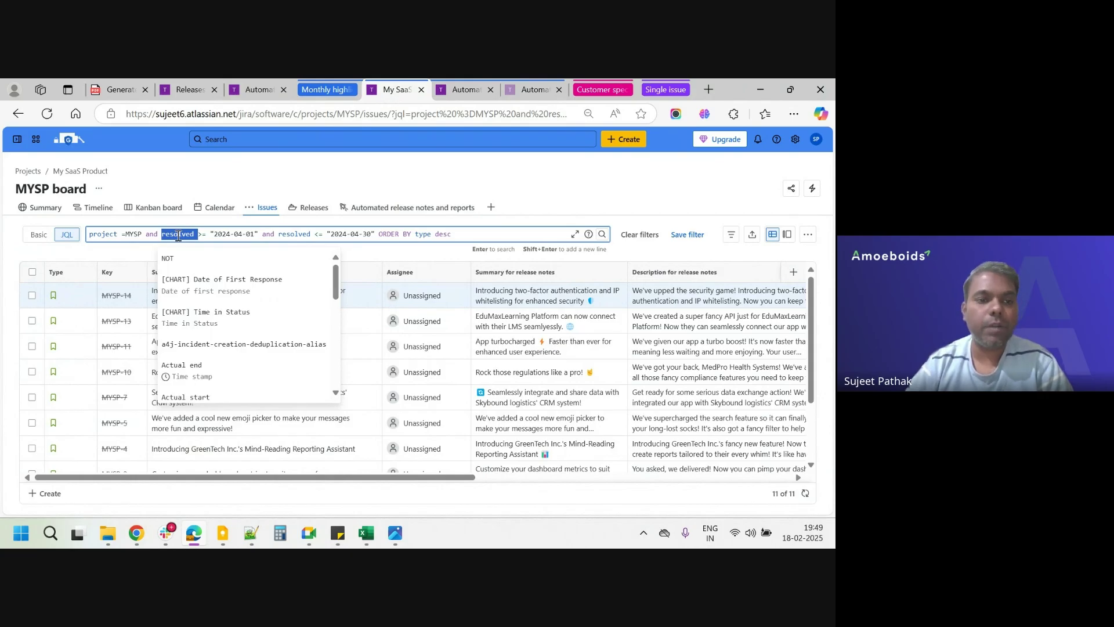
{"action": "left_click", "coordinate": [463, 93]}
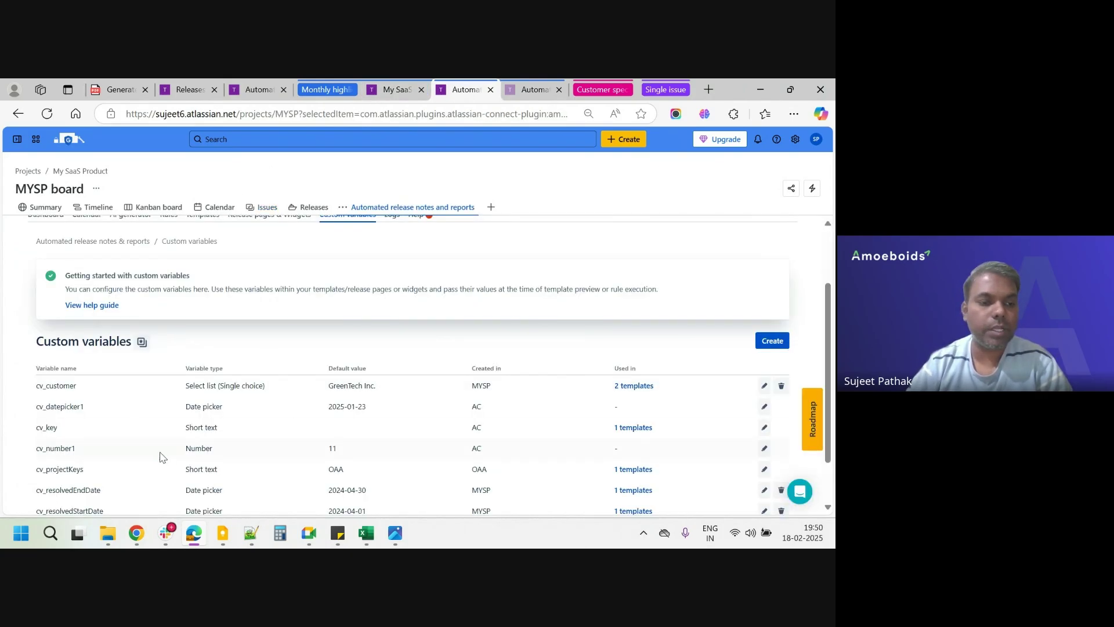
{"action": "scroll", "coordinate": [162, 457], "scroll_direction": "down", "scroll_amount": 1}
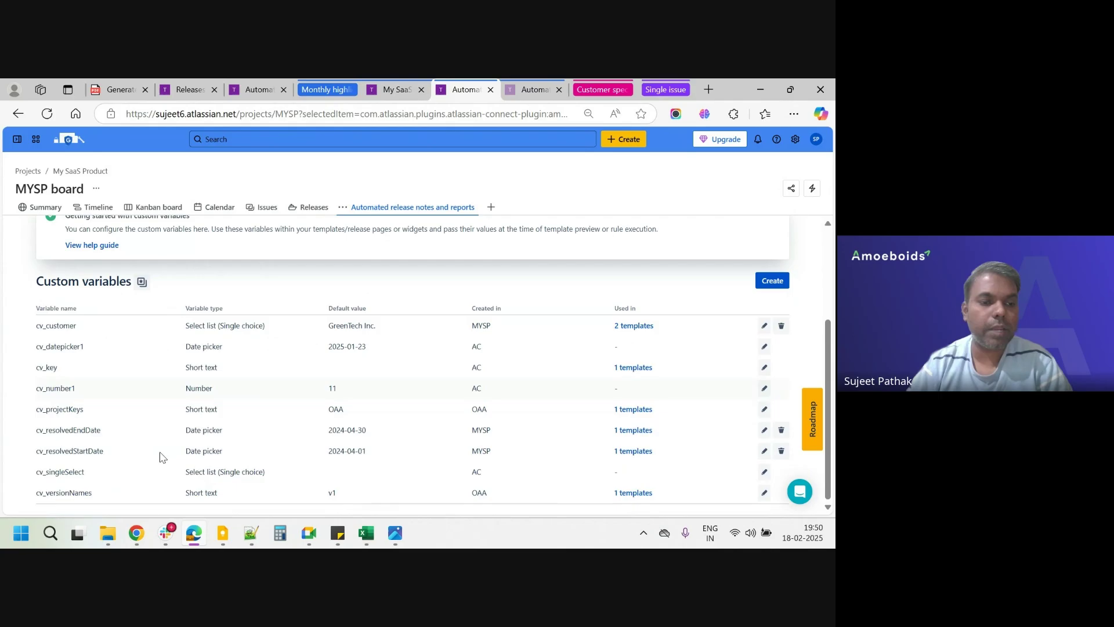
{"action": "double_click", "coordinate": [62, 451]}
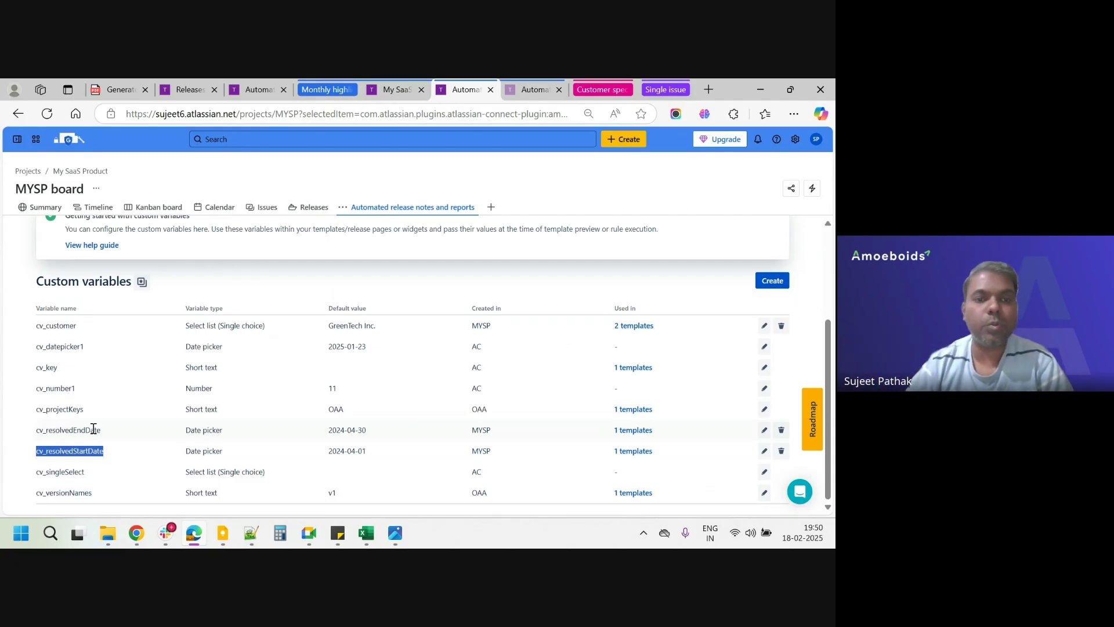
Examine how the "Release highlights" template uses the resolved date variables in its email subject and body.
{"action": "left_click", "coordinate": [540, 90]}
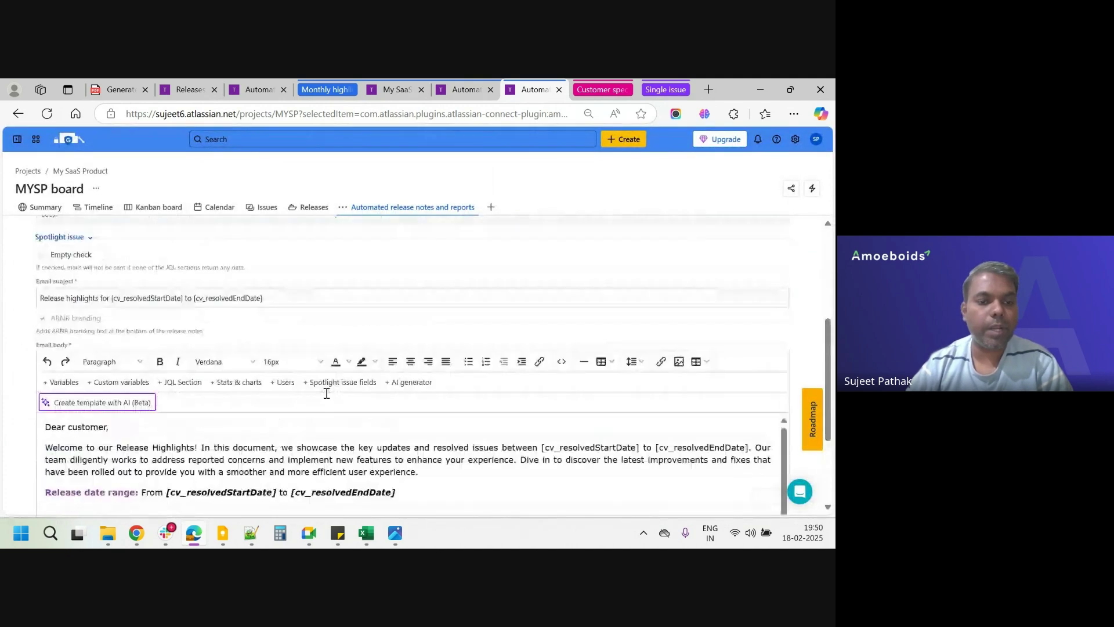
{"action": "scroll", "coordinate": [326, 393], "scroll_direction": "down", "scroll_amount": 2}
{"action": "scroll", "coordinate": [326, 393], "scroll_direction": "up", "scroll_amount": 5}
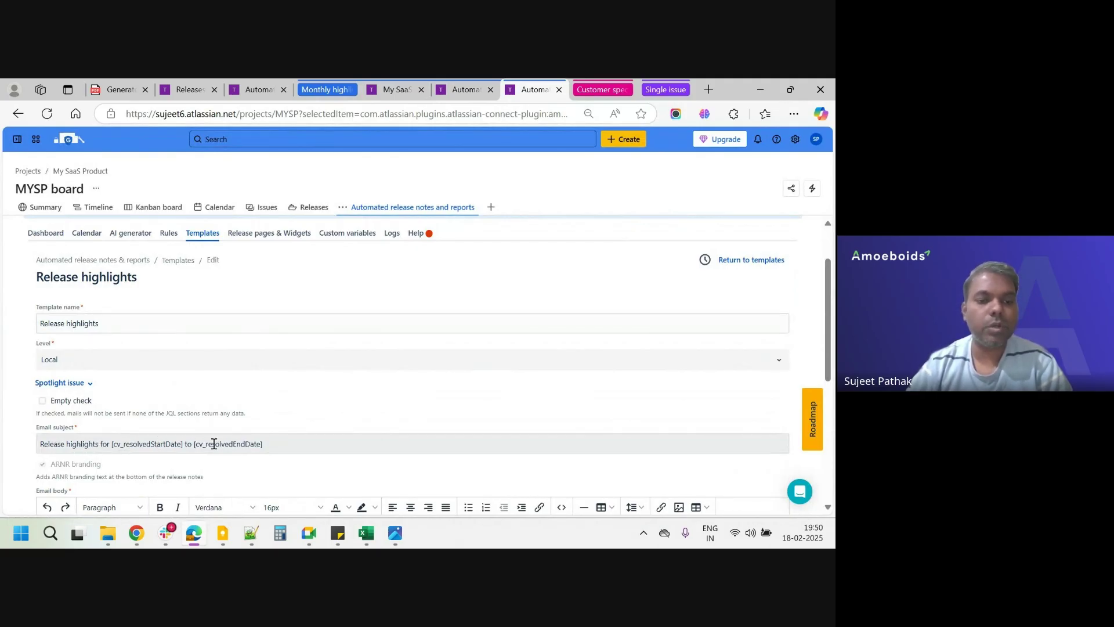
{"action": "scroll", "coordinate": [273, 427], "scroll_direction": "down", "scroll_amount": 2}
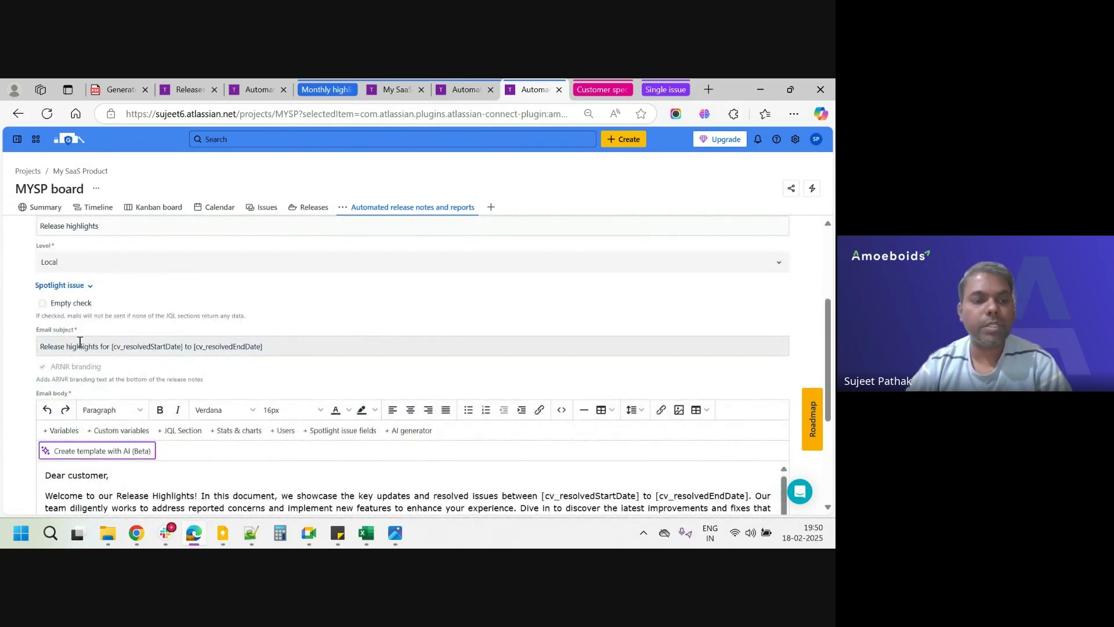
{"action": "double_click", "coordinate": [147, 347]}
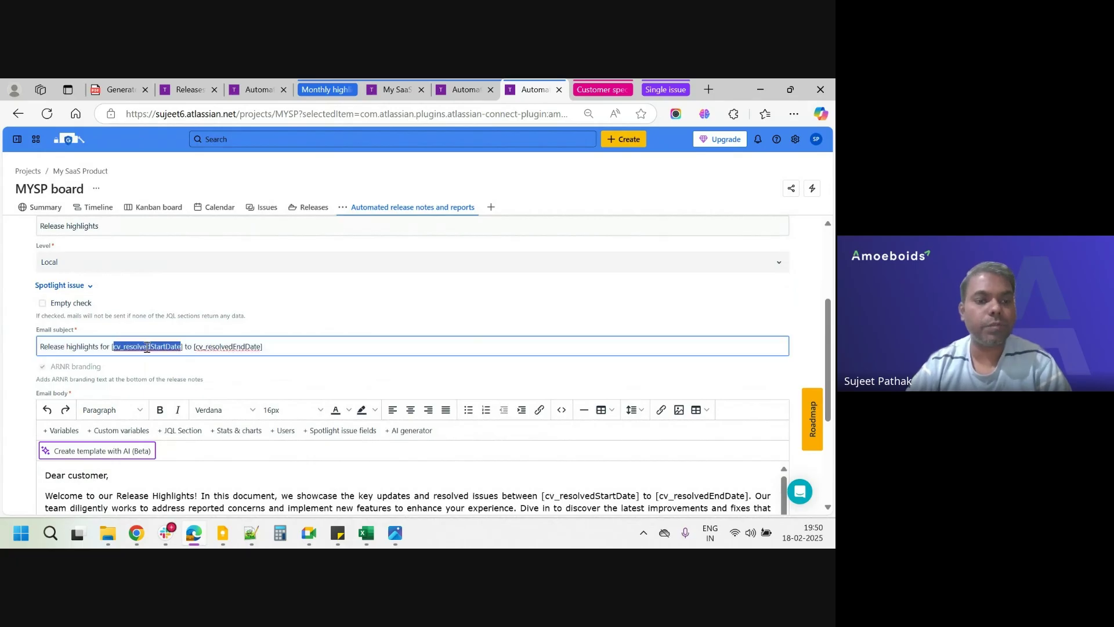
Check the resolved start and end date placeholders in the email subject, welcome paragraph and release date range line.
{"action": "double_click", "coordinate": [228, 346]}
{"action": "double_click", "coordinate": [131, 347]}
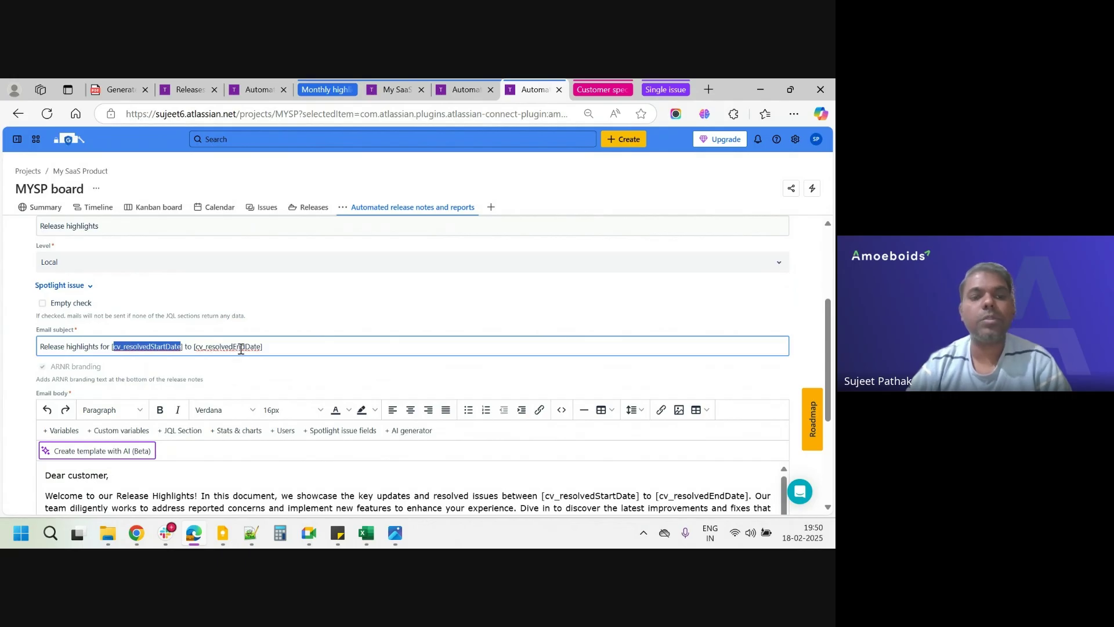
{"action": "scroll", "coordinate": [248, 379], "scroll_direction": "down", "scroll_amount": 2}
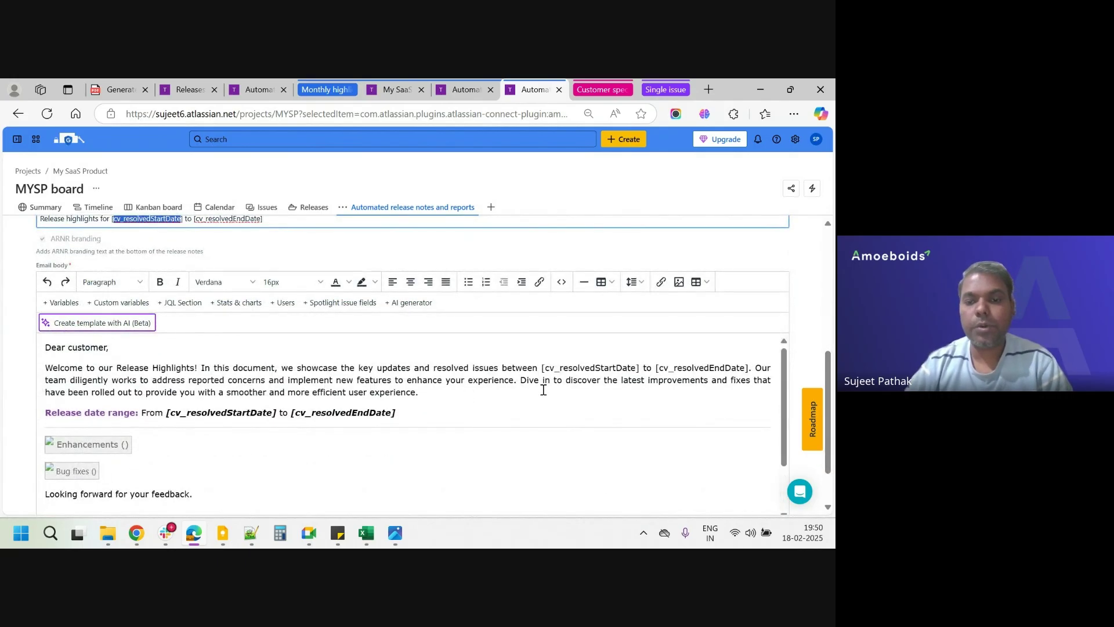
{"action": "double_click", "coordinate": [593, 366]}
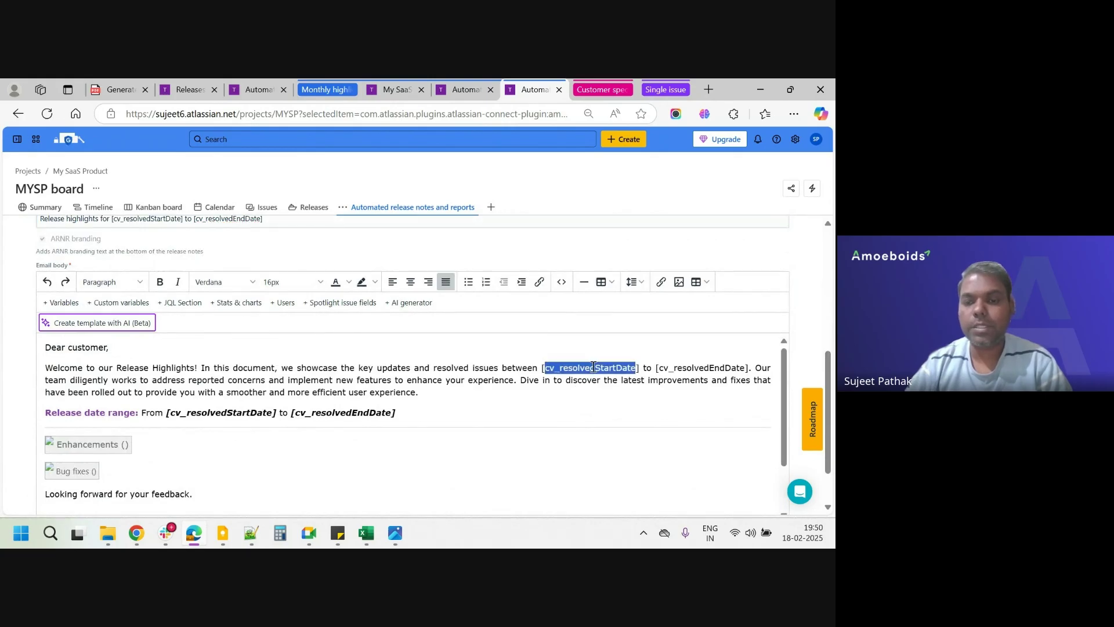
{"action": "double_click", "coordinate": [696, 367]}
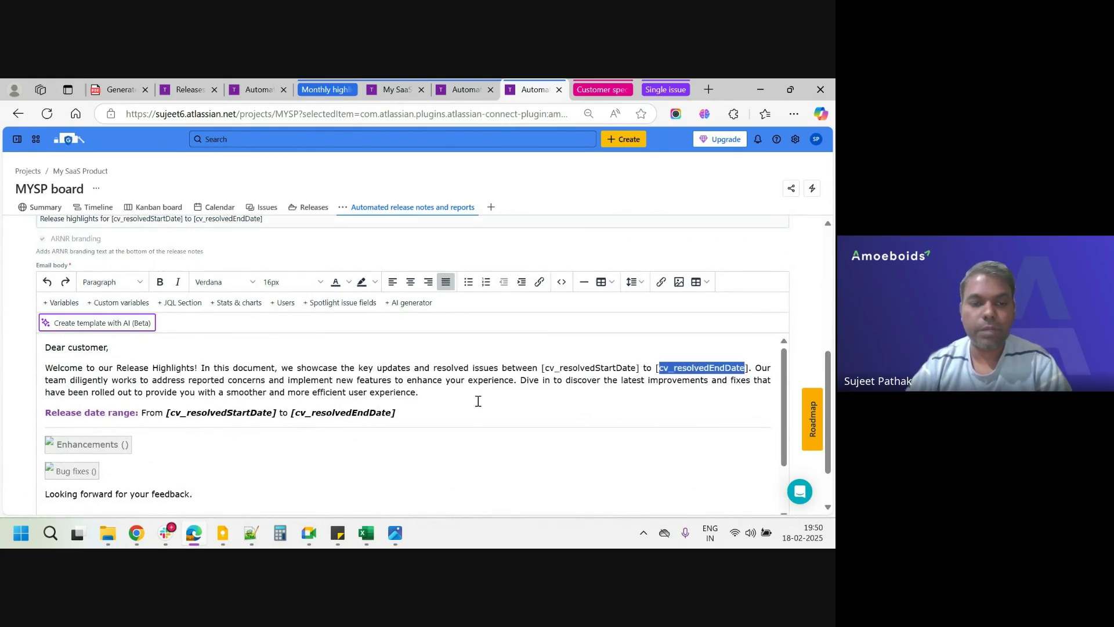
{"action": "double_click", "coordinate": [225, 414]}
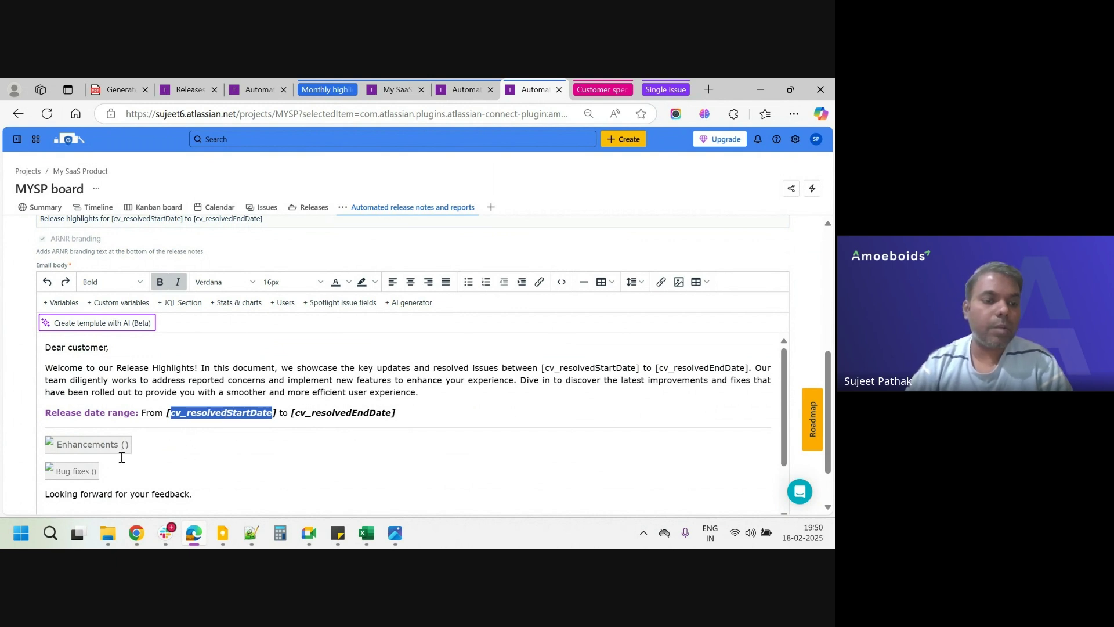
Review the resolved date conditions in the Enhancements section's JQL, and close the section without changing it.
{"action": "scroll", "coordinate": [122, 457], "scroll_direction": "down", "scroll_amount": 1}
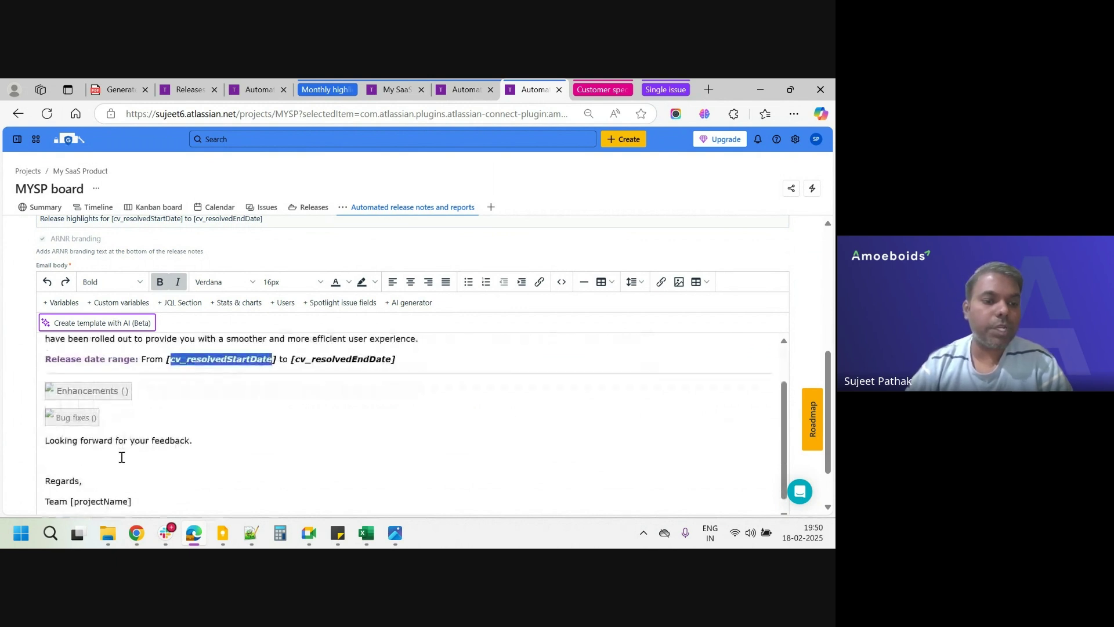
{"action": "left_click", "coordinate": [82, 389]}
{"action": "left_click", "coordinate": [70, 365]}
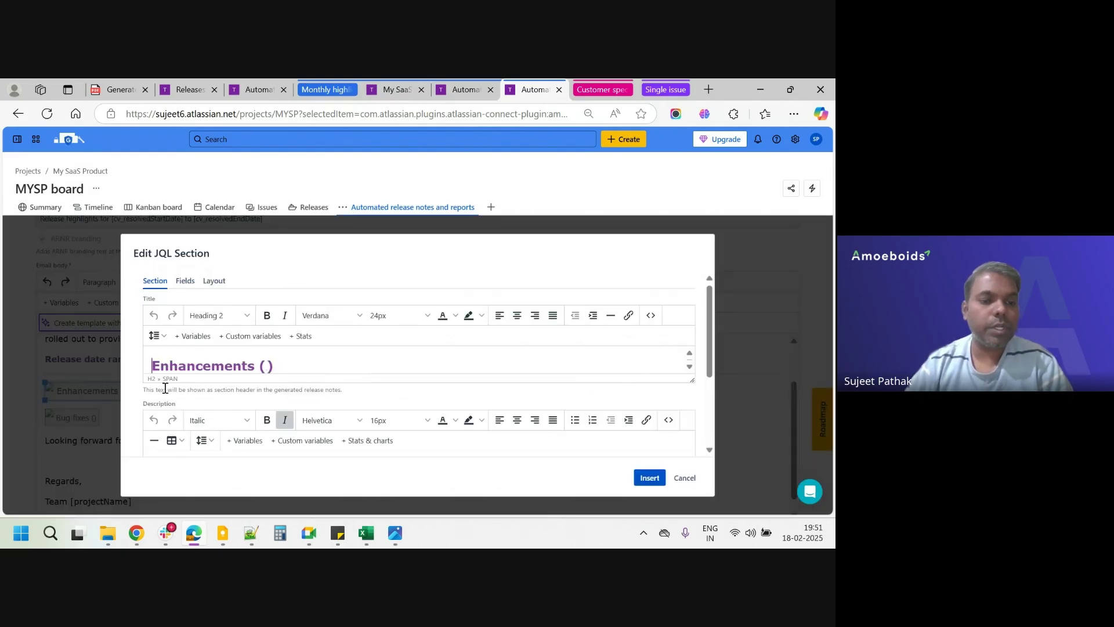
{"action": "scroll", "coordinate": [312, 381], "scroll_direction": "down", "scroll_amount": 2}
{"action": "scroll", "coordinate": [312, 381], "scroll_direction": "down", "scroll_amount": 1}
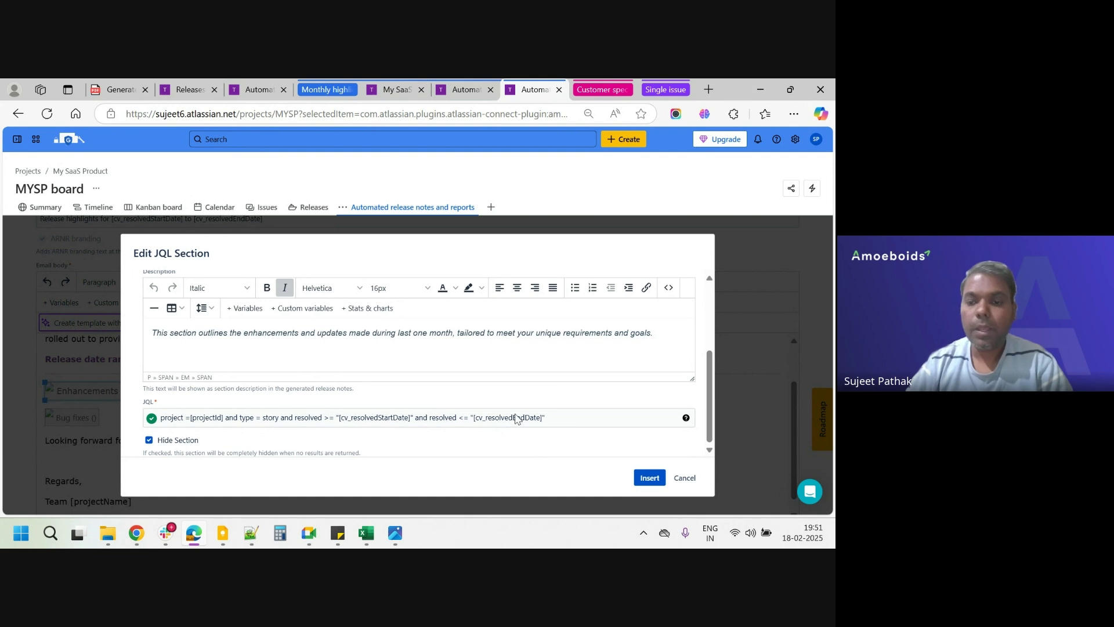
{"action": "left_click", "coordinate": [683, 474]}
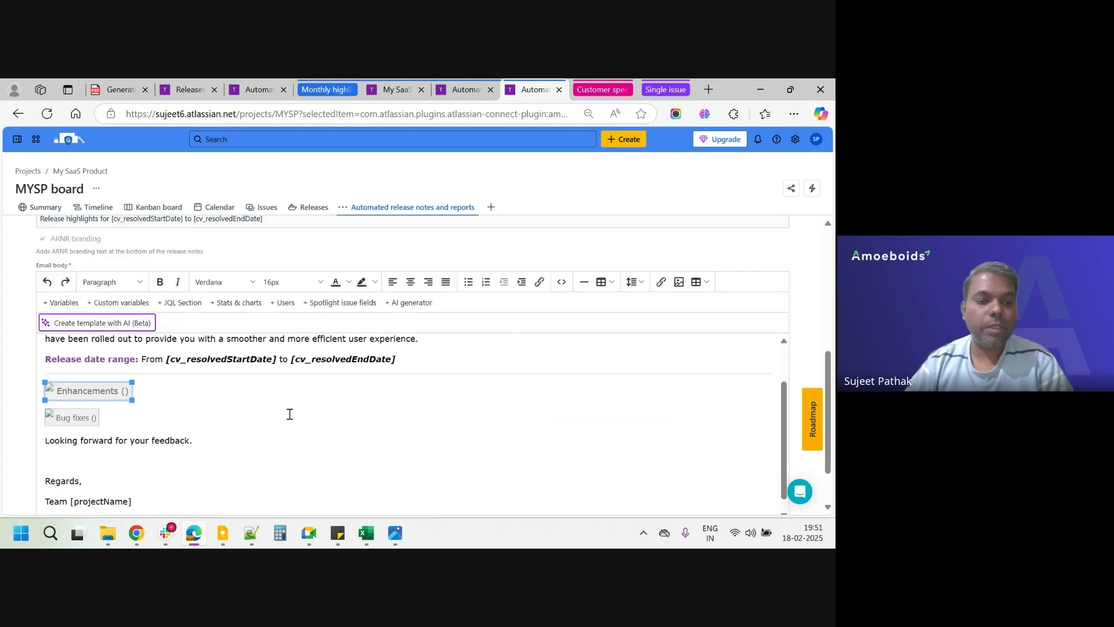
Open the preview page of the "Release highlights" template with its date variable fields.
{"action": "scroll", "coordinate": [289, 414], "scroll_direction": "down", "scroll_amount": 3}
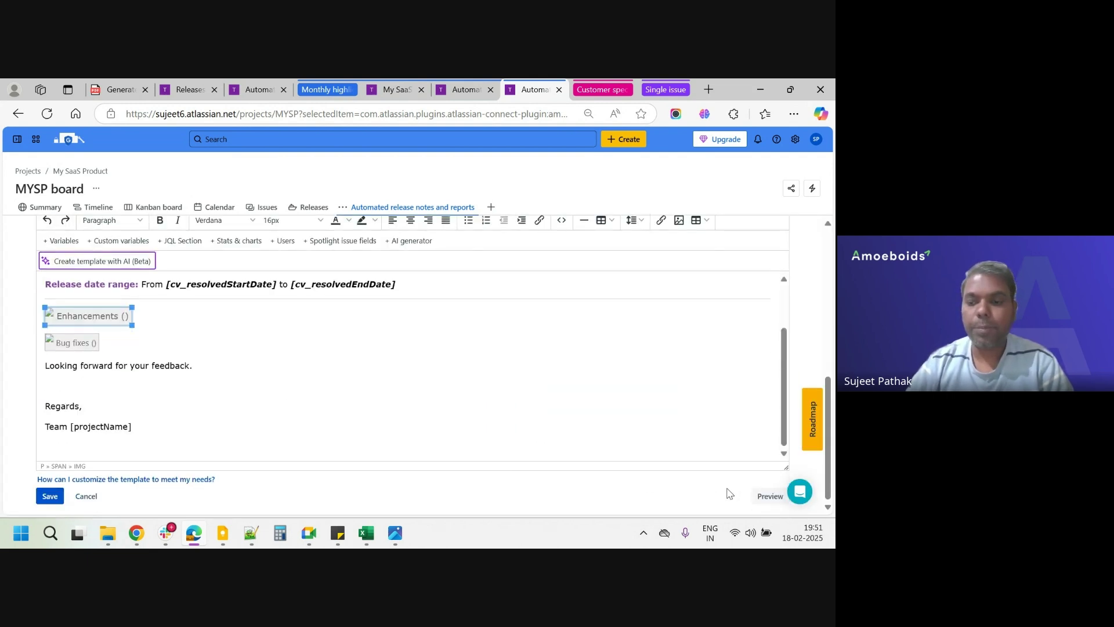
{"action": "left_click", "coordinate": [769, 496]}
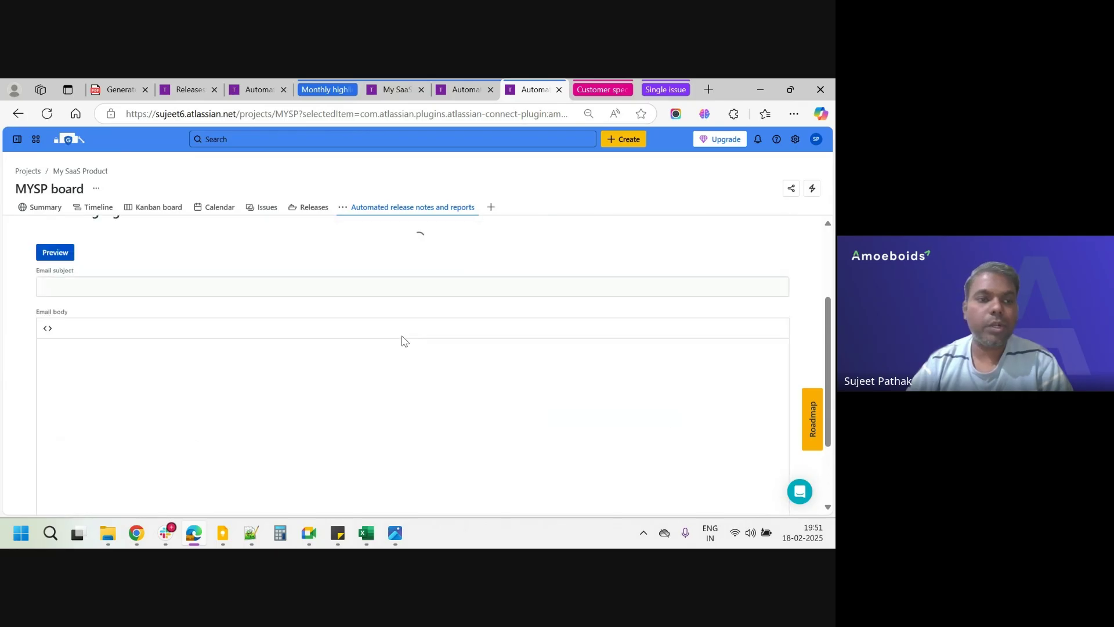
{"action": "scroll", "coordinate": [404, 340], "scroll_direction": "down", "scroll_amount": 1}
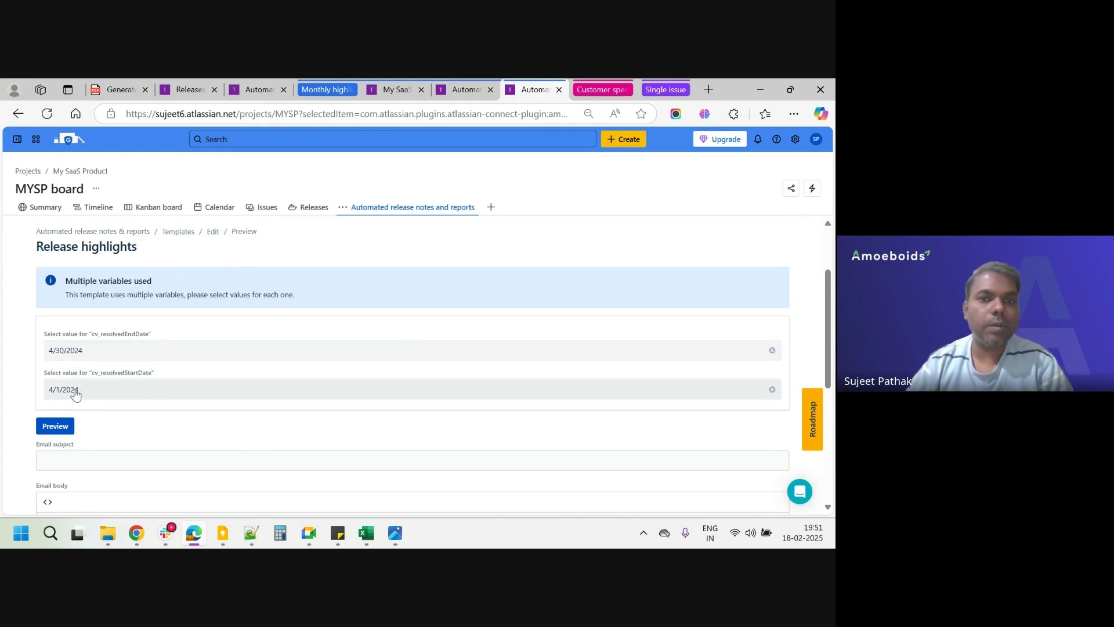
Compare the preview's prefilled dates with the default values of cv_resolvedEndDate and cv_resolvedStartDate in the custom variables list.
{"action": "left_click", "coordinate": [447, 95]}
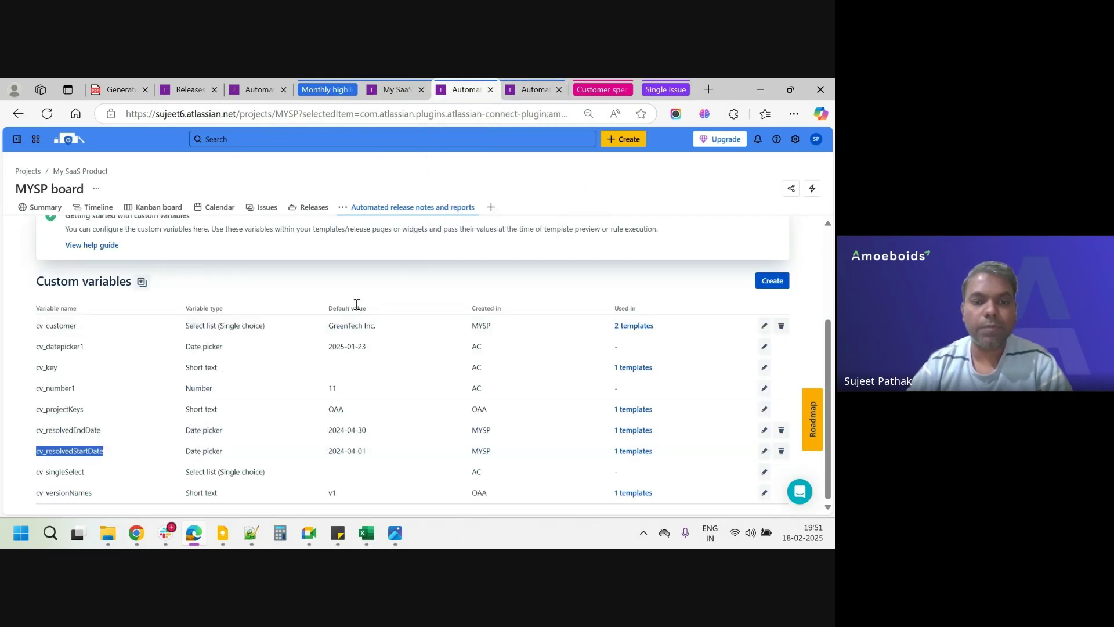
{"action": "triple_click", "coordinate": [345, 431]}
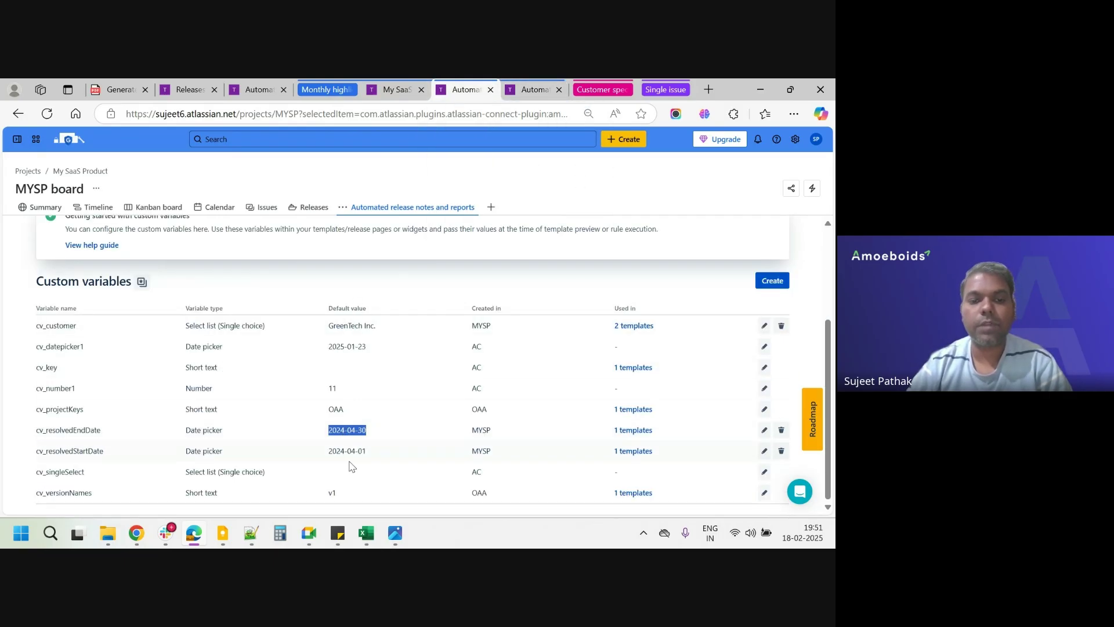
{"action": "left_click", "coordinate": [350, 455]}
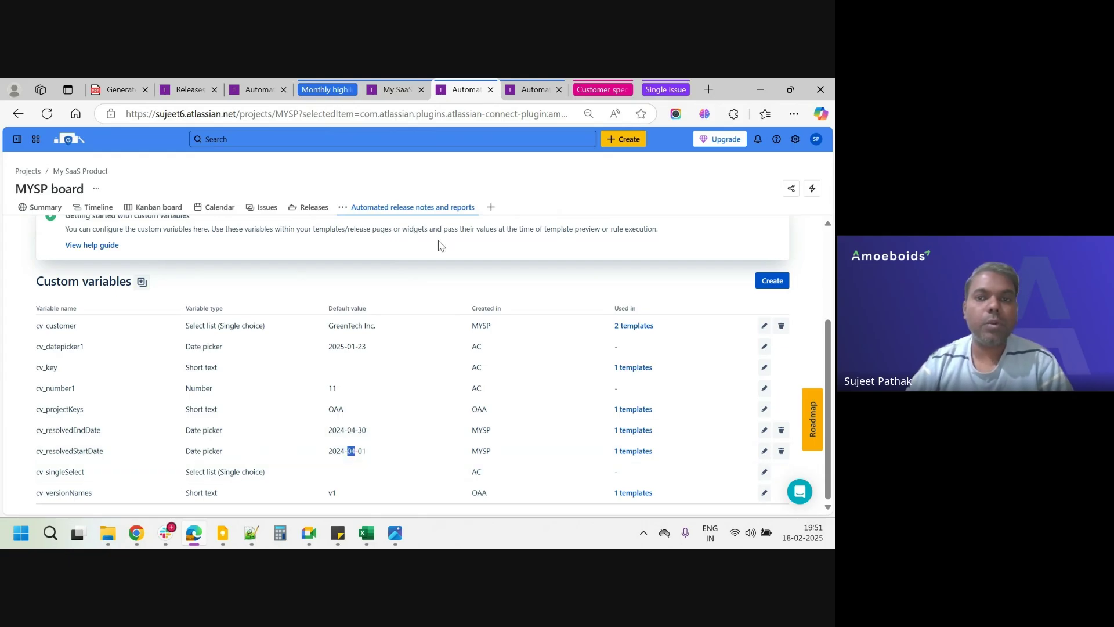
{"action": "left_click", "coordinate": [520, 93]}
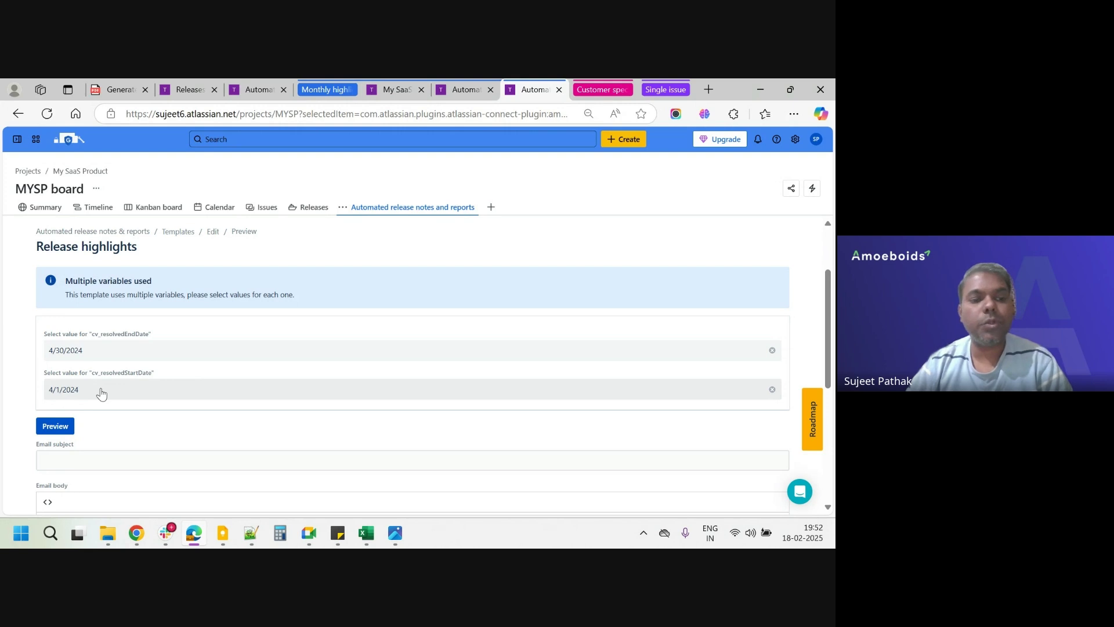
Generate the preview for 4/1/2024 to 4/30/2024, and check the stories and bugs in the matching issues query.
{"action": "scroll", "coordinate": [101, 394], "scroll_direction": "down", "scroll_amount": 1}
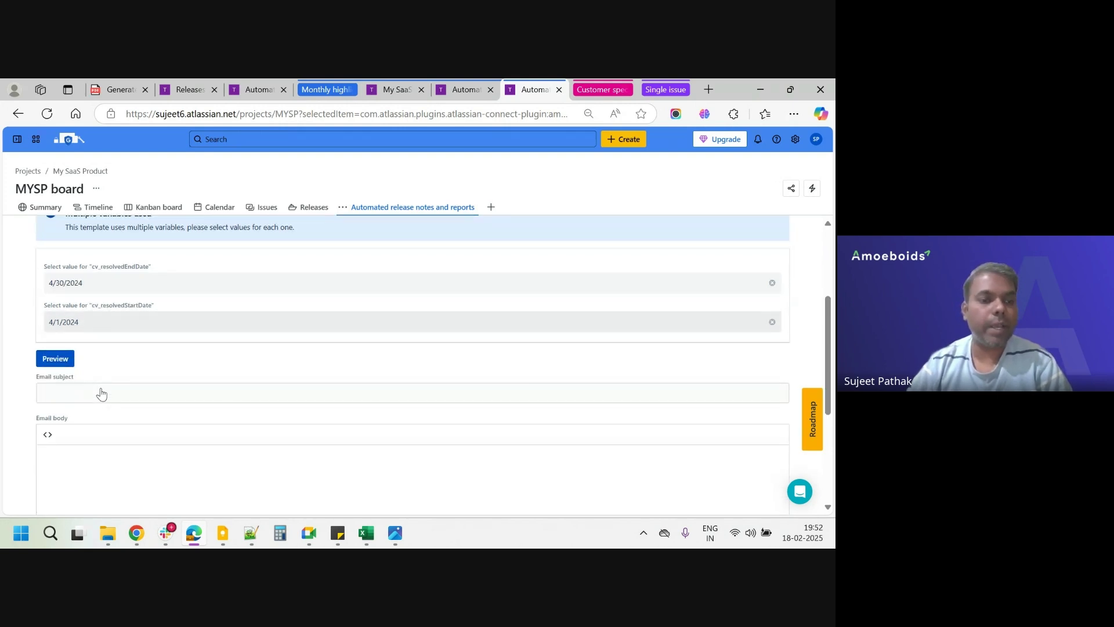
{"action": "left_click", "coordinate": [64, 364]}
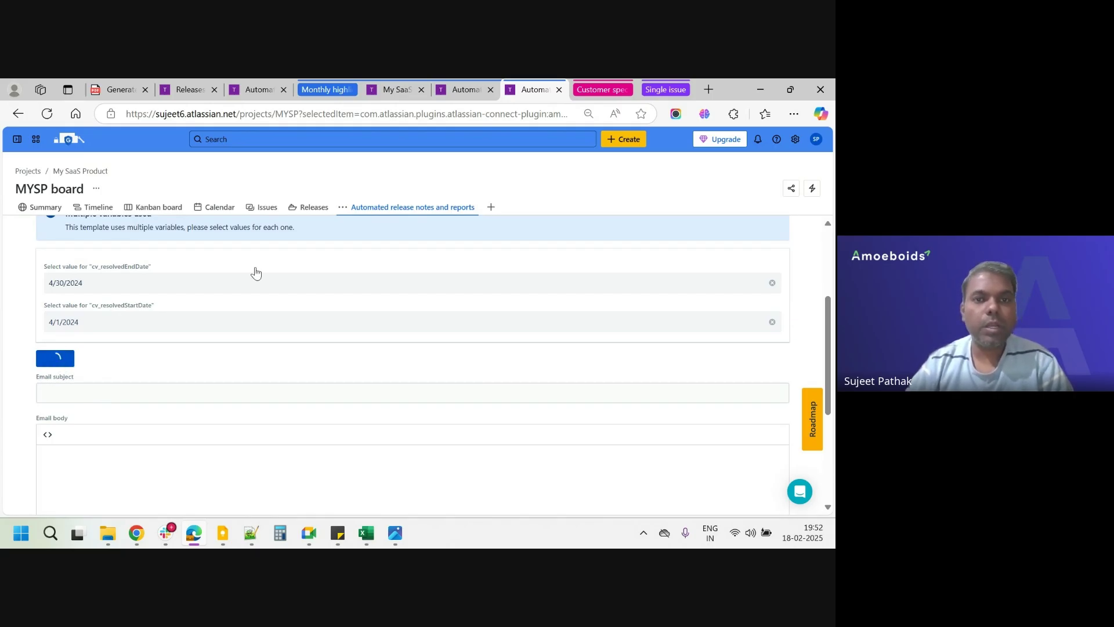
{"action": "left_click", "coordinate": [396, 90]}
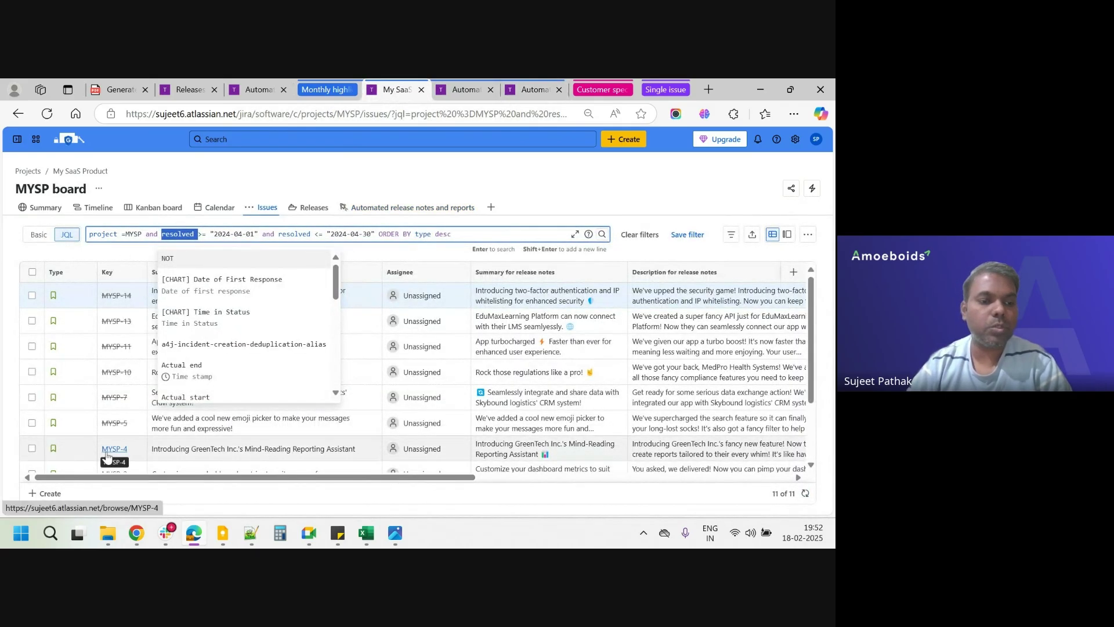
{"action": "scroll", "coordinate": [87, 441], "scroll_direction": "down", "scroll_amount": 3}
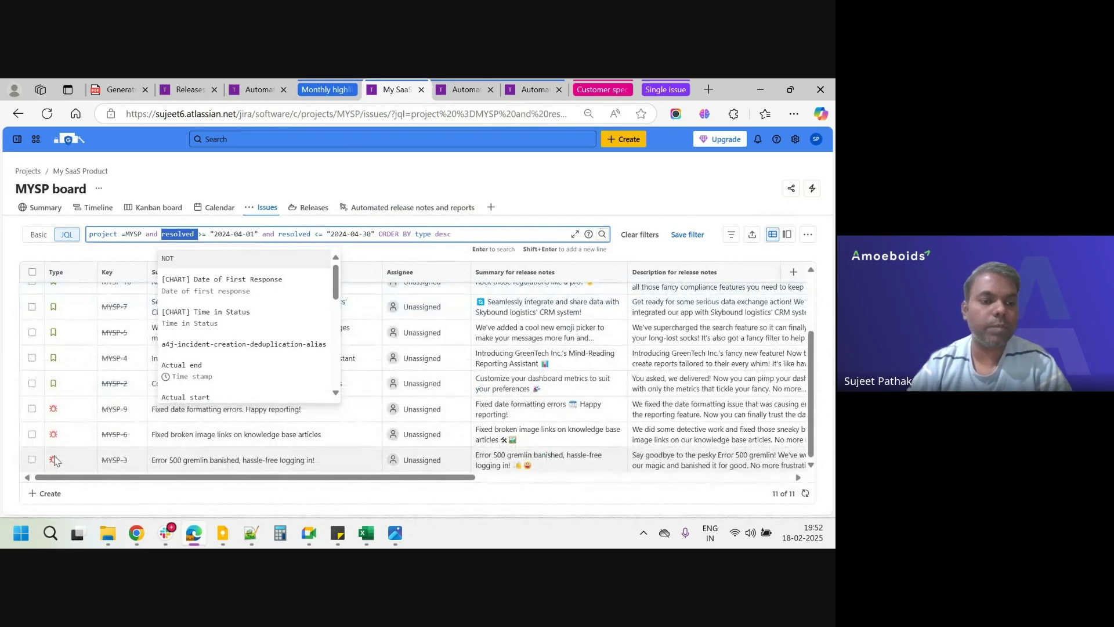
Check the date range in the generated email subject and body, and the issue count in the Enhancements heading.
{"action": "left_click", "coordinate": [535, 88]}
{"action": "scroll", "coordinate": [309, 384], "scroll_direction": "down", "scroll_amount": 1}
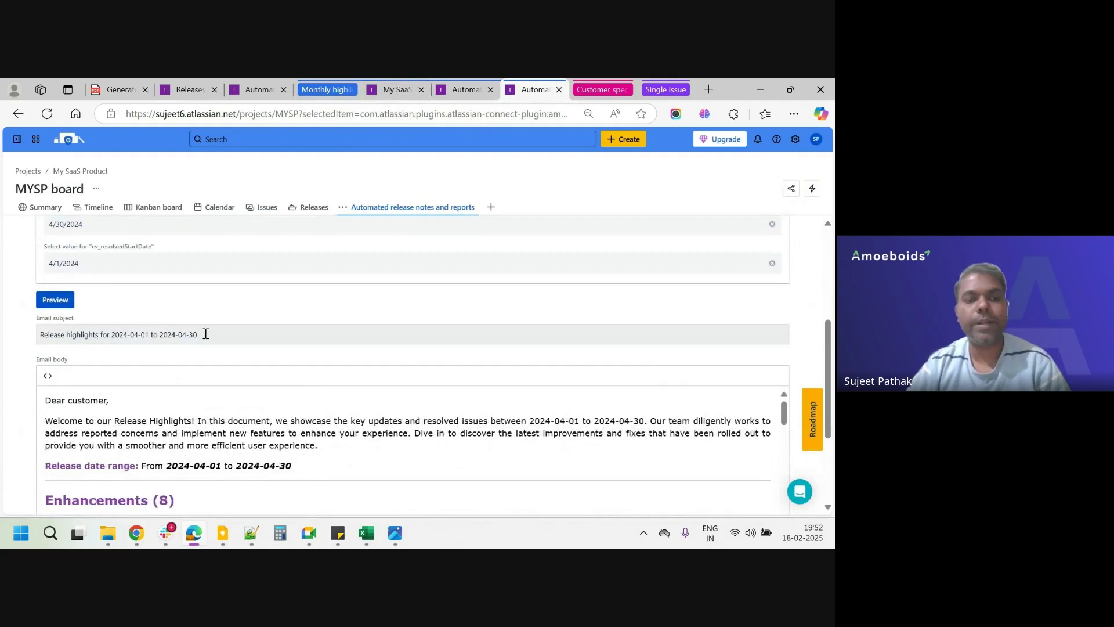
{"action": "left_click_drag", "start_coordinate": [203, 335], "coordinate": [113, 331]}
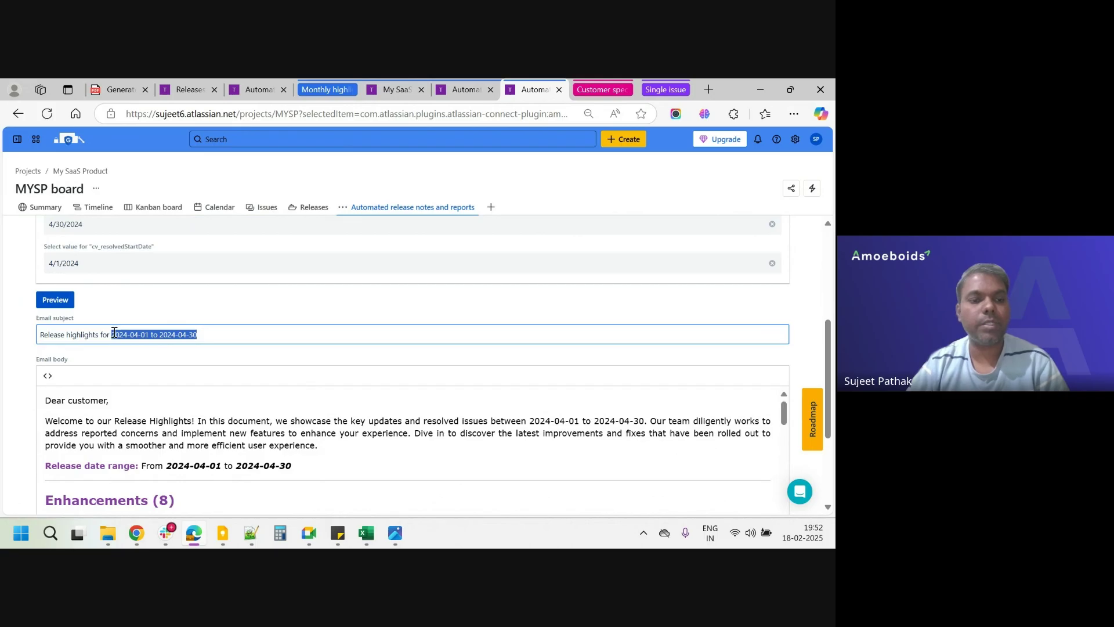
{"action": "left_click_drag", "start_coordinate": [307, 465], "coordinate": [171, 466]}
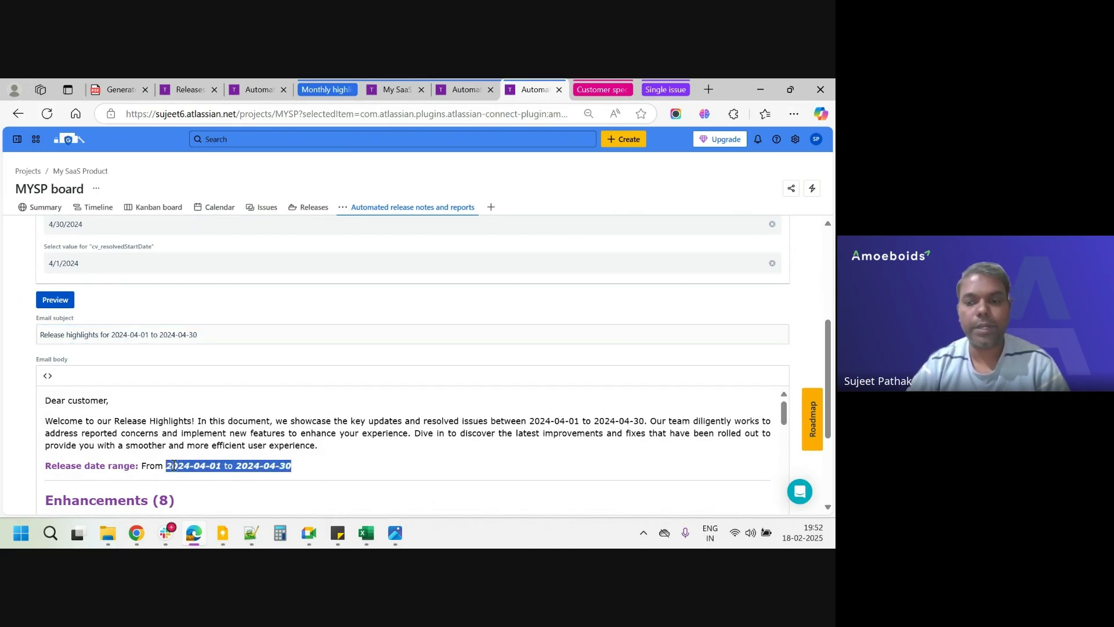
{"action": "scroll", "coordinate": [174, 466], "scroll_direction": "down", "scroll_amount": 2}
{"action": "scroll", "coordinate": [173, 466], "scroll_direction": "up", "scroll_amount": 1}
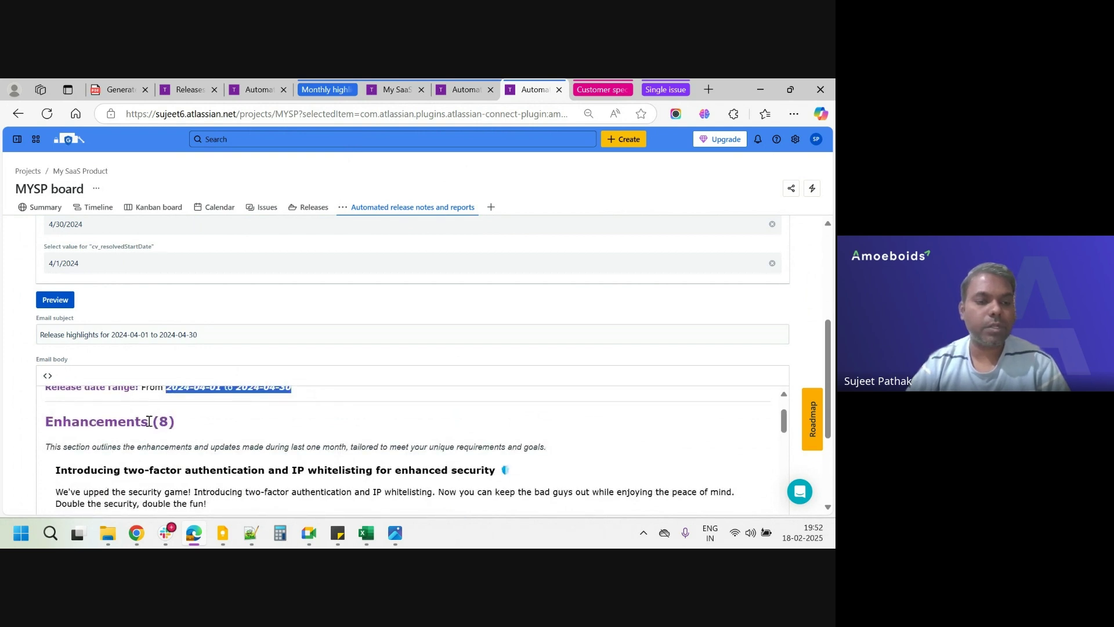
{"action": "left_click_drag", "start_coordinate": [166, 421], "coordinate": [163, 422]}
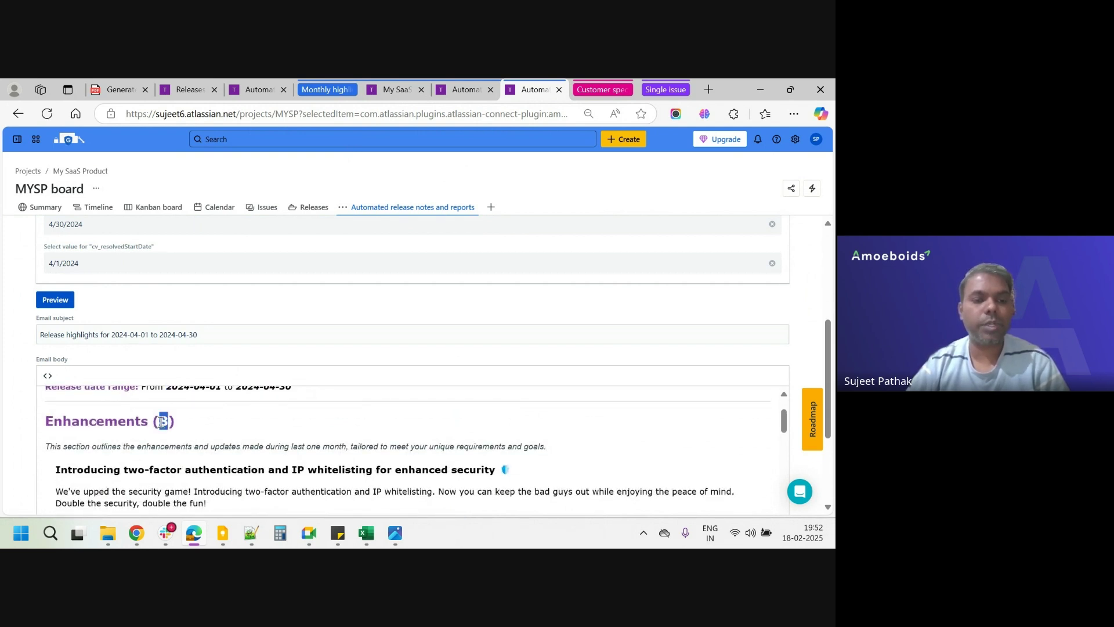
Read through the Enhancements entries, Bug fixes table and closing lines of the generated release notes.
{"action": "scroll", "coordinate": [202, 463], "scroll_direction": "down", "scroll_amount": 5}
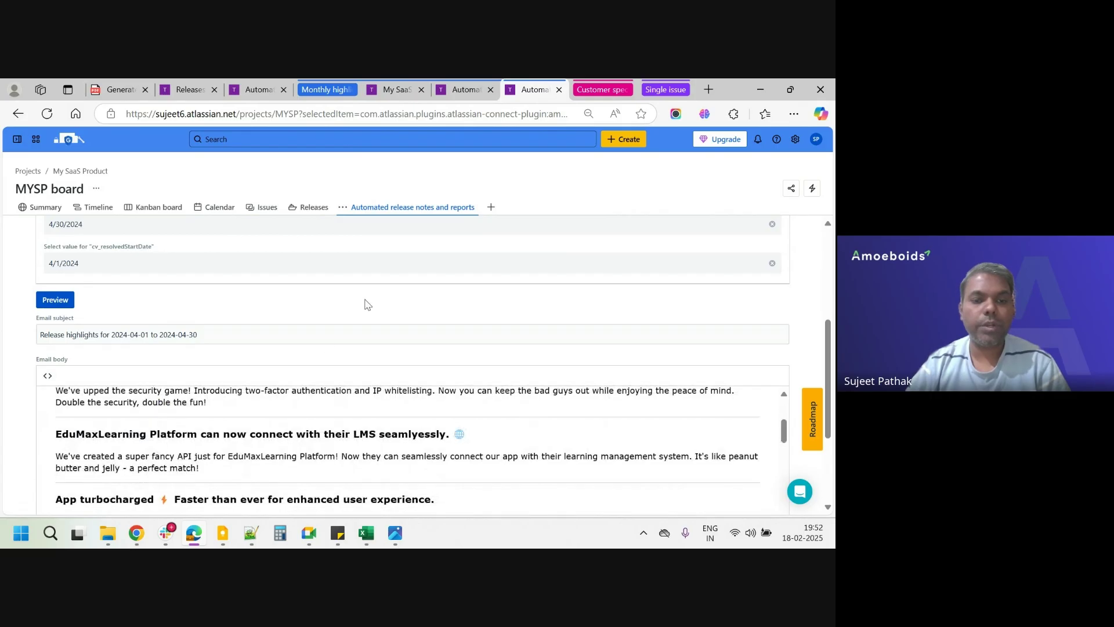
{"action": "scroll", "coordinate": [366, 302], "scroll_direction": "down", "scroll_amount": 3}
{"action": "scroll", "coordinate": [292, 291], "scroll_direction": "up", "scroll_amount": 2}
{"action": "scroll", "coordinate": [293, 291], "scroll_direction": "down", "scroll_amount": 2}
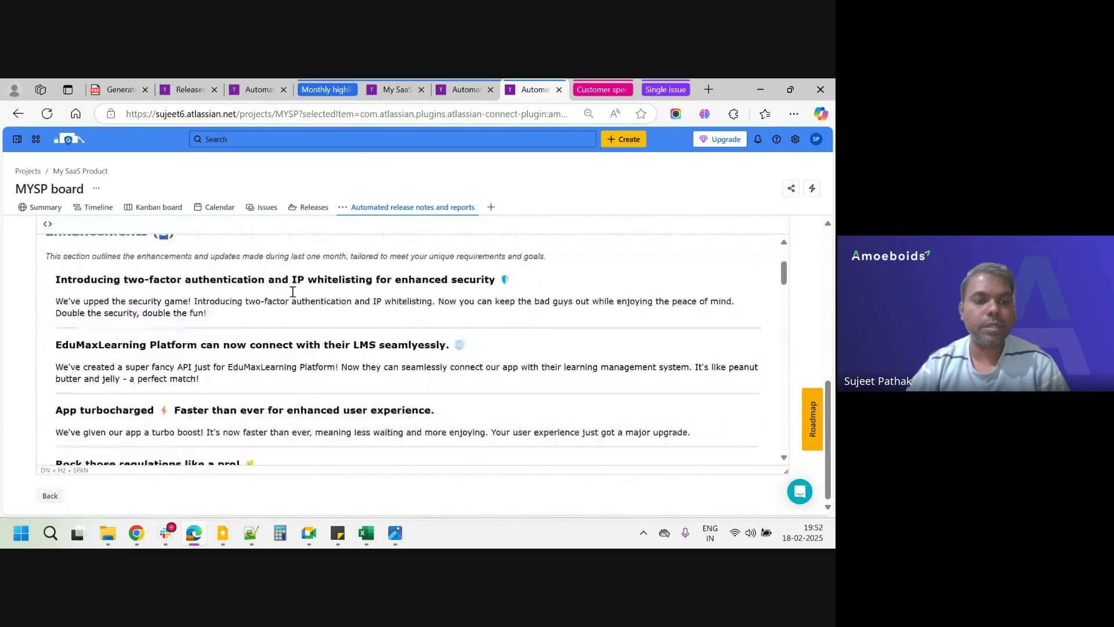
{"action": "scroll", "coordinate": [293, 291], "scroll_direction": "down", "scroll_amount": 10}
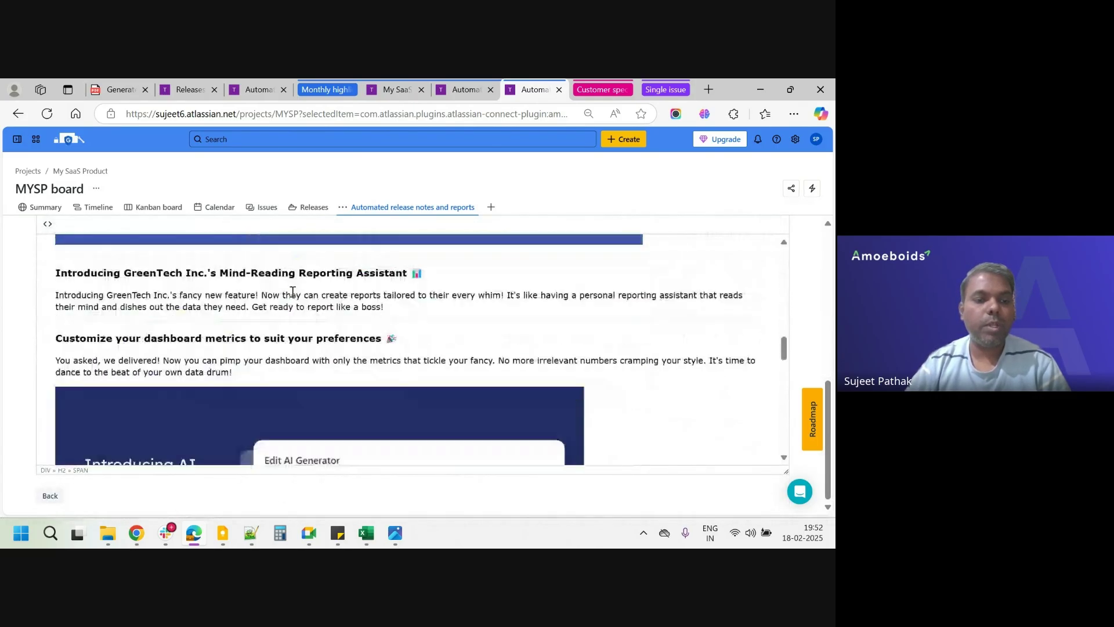
{"action": "scroll", "coordinate": [293, 291], "scroll_direction": "down", "scroll_amount": 5}
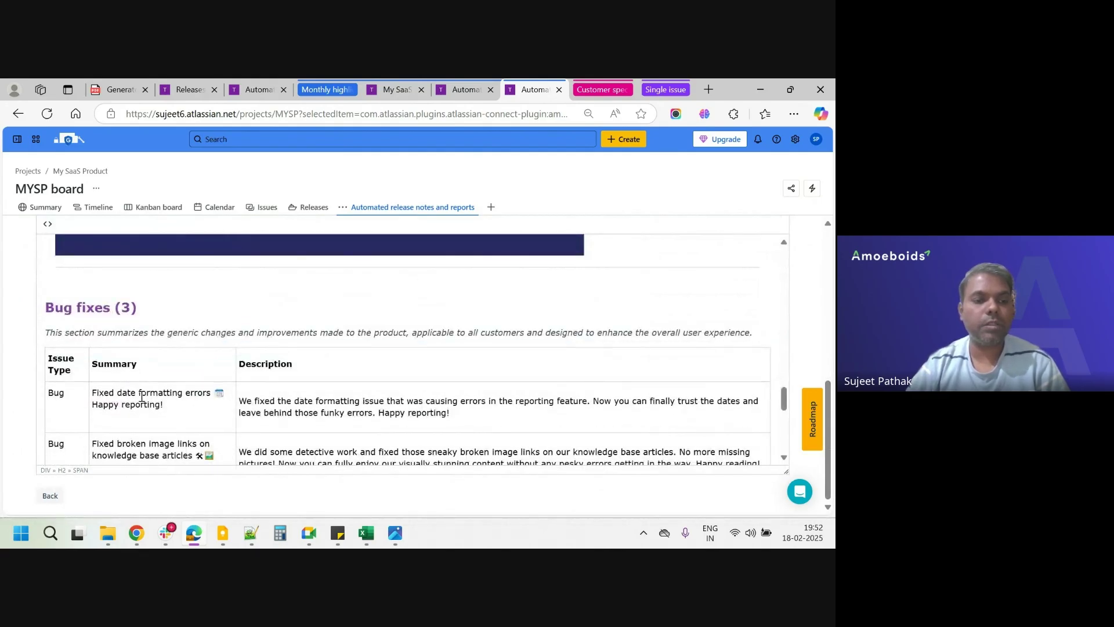
{"action": "scroll", "coordinate": [143, 396], "scroll_direction": "down", "scroll_amount": 8}
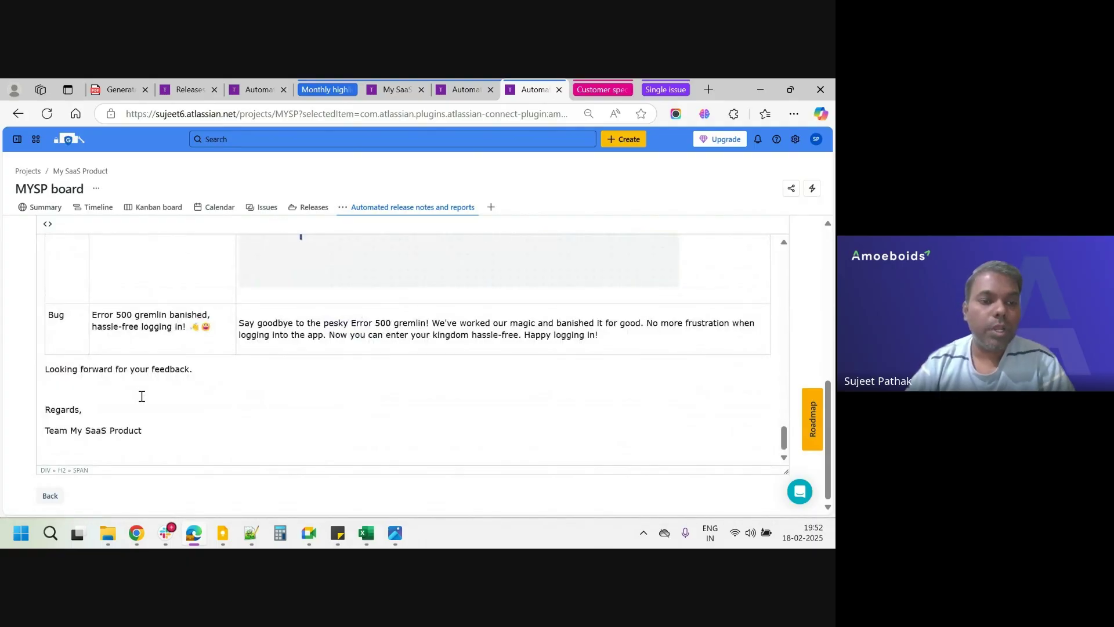
{"action": "scroll", "coordinate": [142, 397], "scroll_direction": "up", "scroll_amount": 8}
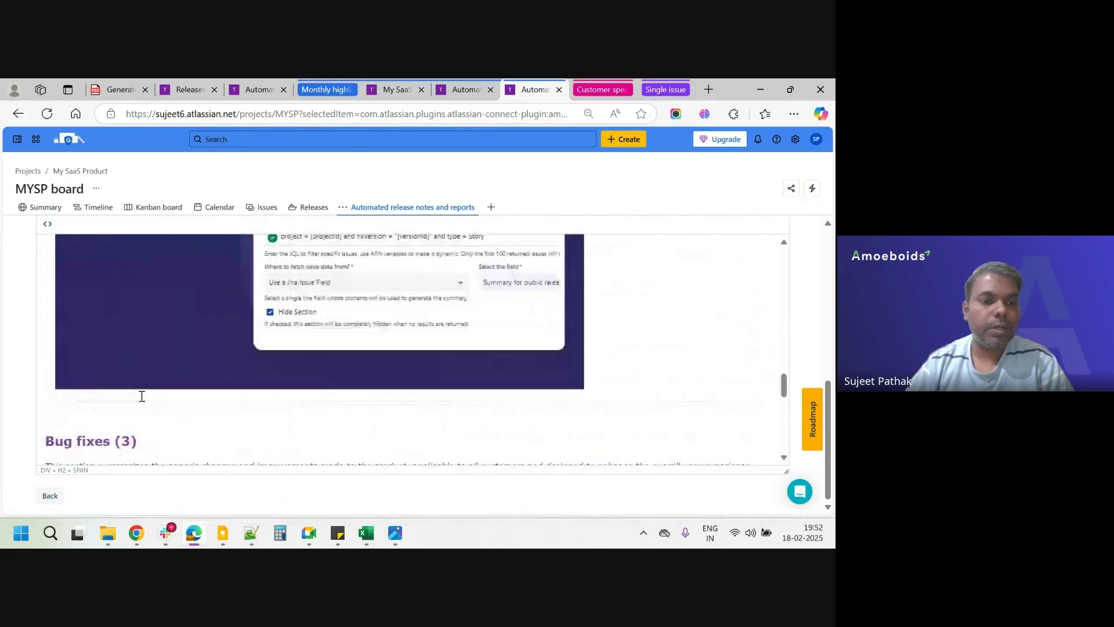
{"action": "scroll", "coordinate": [141, 397], "scroll_direction": "up", "scroll_amount": 10}
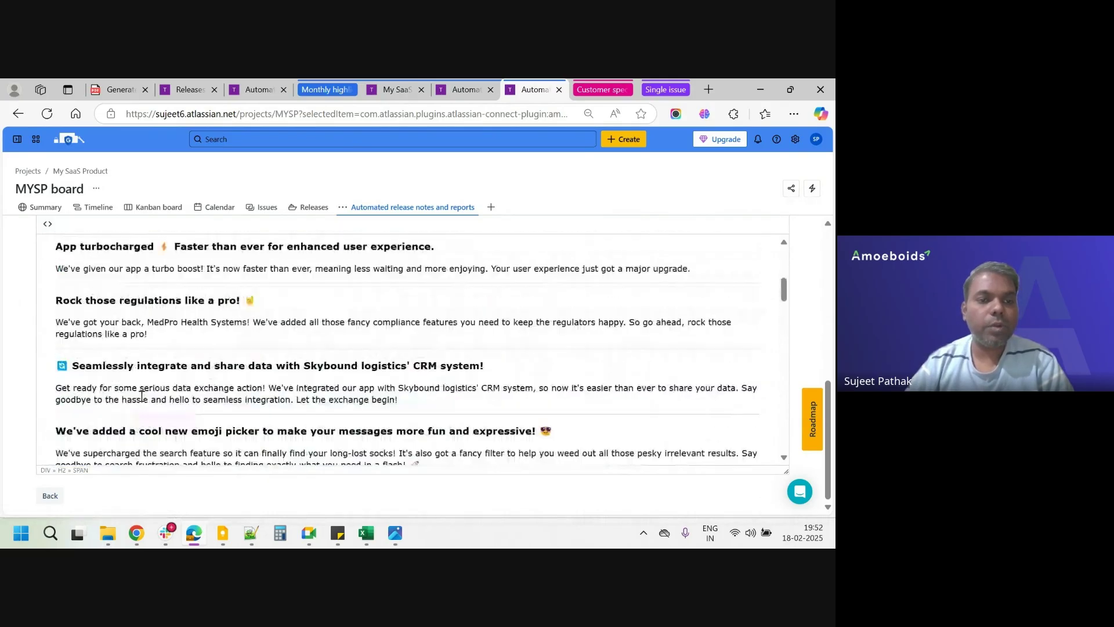
{"action": "scroll", "coordinate": [142, 396], "scroll_direction": "up", "scroll_amount": 10}
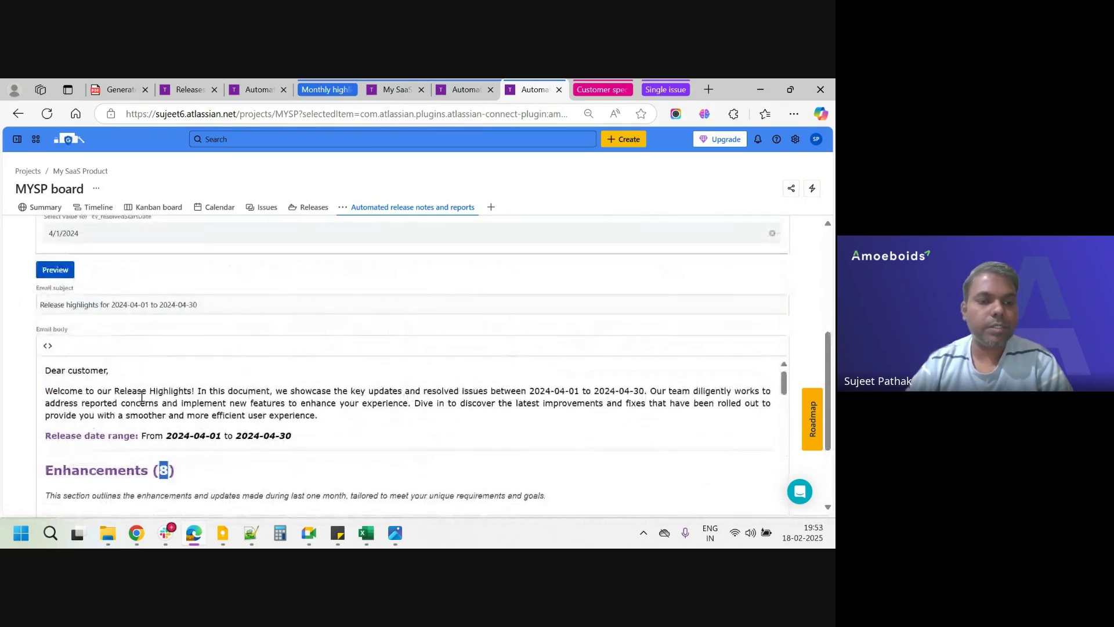
{"action": "scroll", "coordinate": [142, 396], "scroll_direction": "up", "scroll_amount": 5}
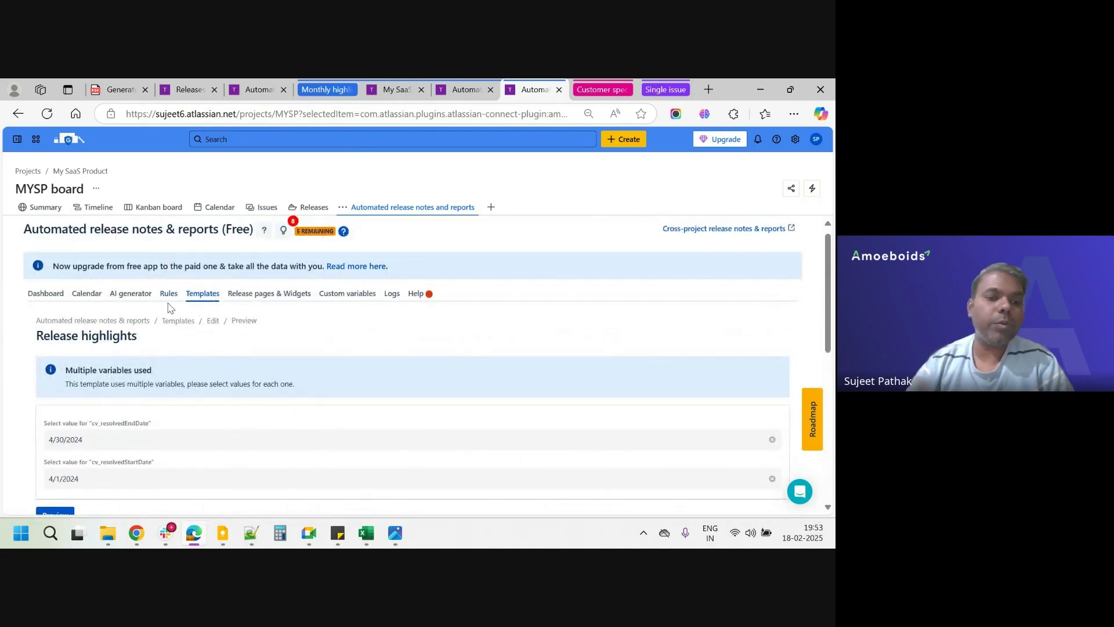
{"action": "left_click_drag", "start_coordinate": [170, 309], "coordinate": [226, 410]}
{"action": "left_click", "coordinate": [227, 411]}
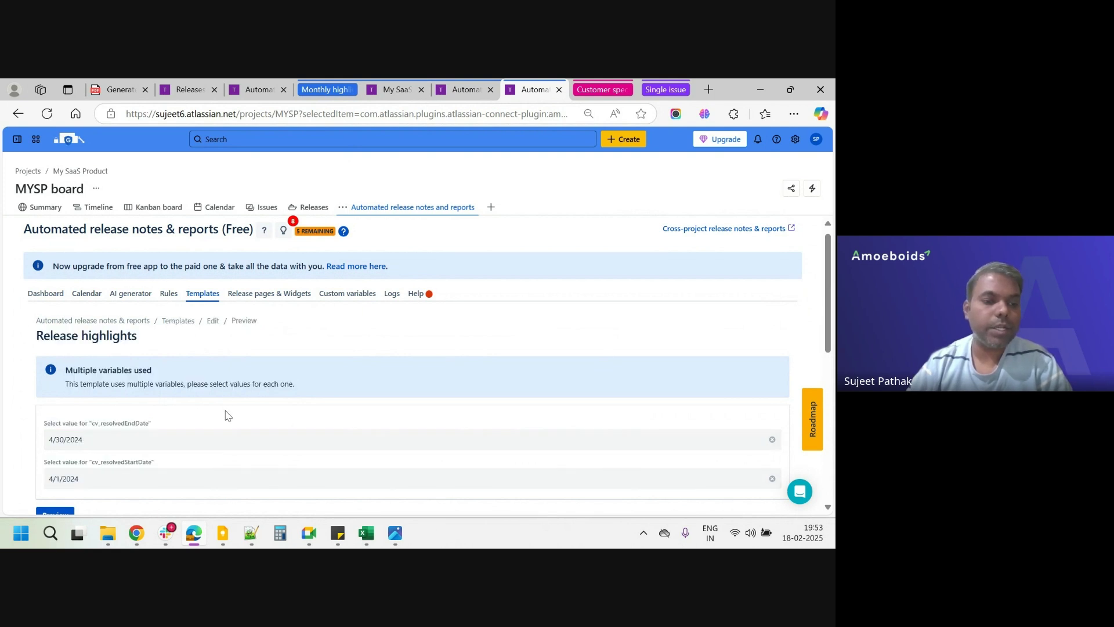
Collapse the Monthly highlights tab group, expand the Customer specific group, and open its Jira issue search.
{"action": "scroll", "coordinate": [228, 414], "scroll_direction": "down", "scroll_amount": 3}
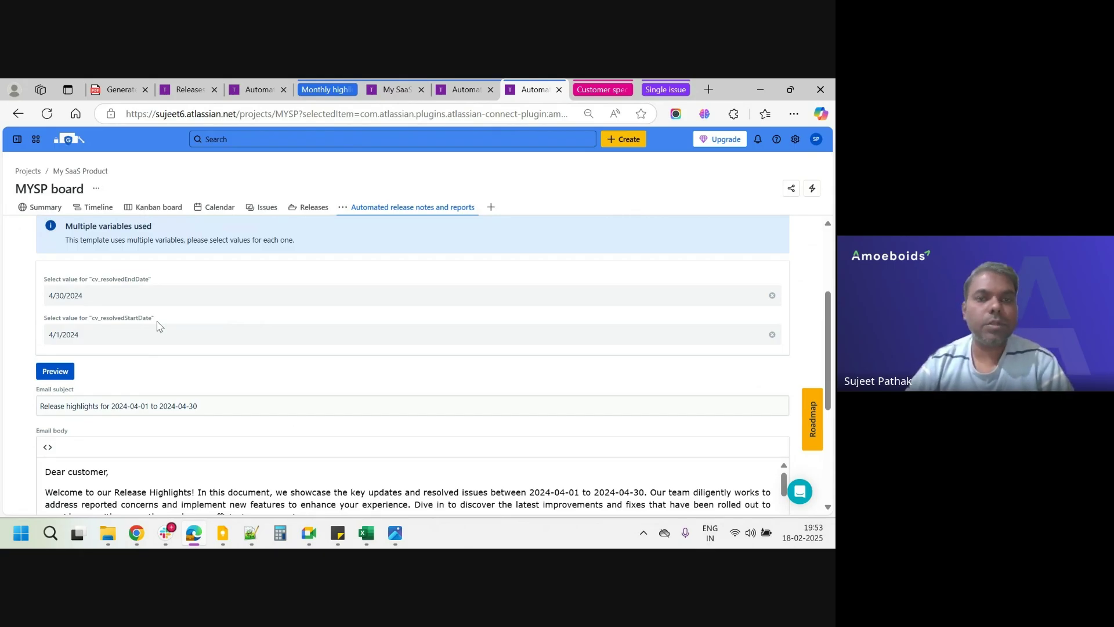
{"action": "mouse_move", "coordinate": [334, 99]}
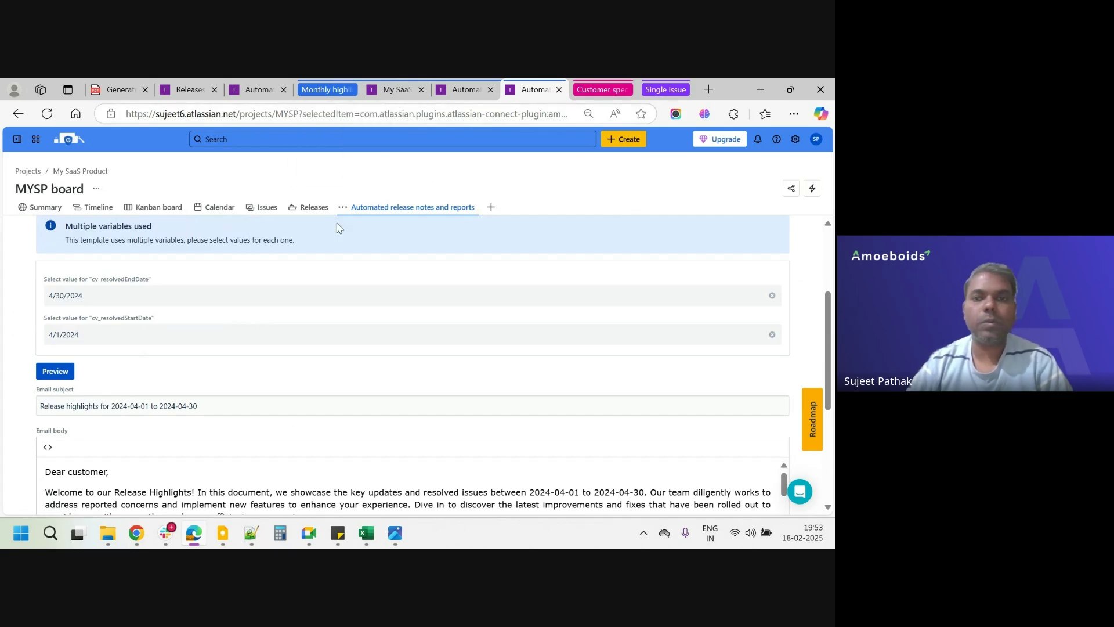
{"action": "left_click", "coordinate": [342, 92]}
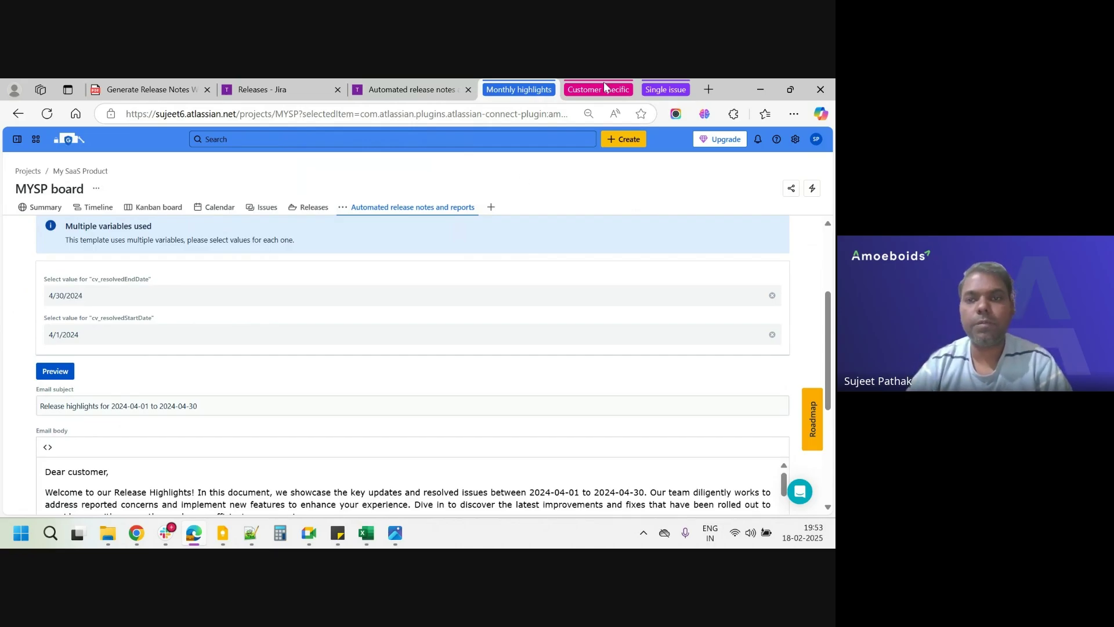
{"action": "left_click", "coordinate": [587, 88]}
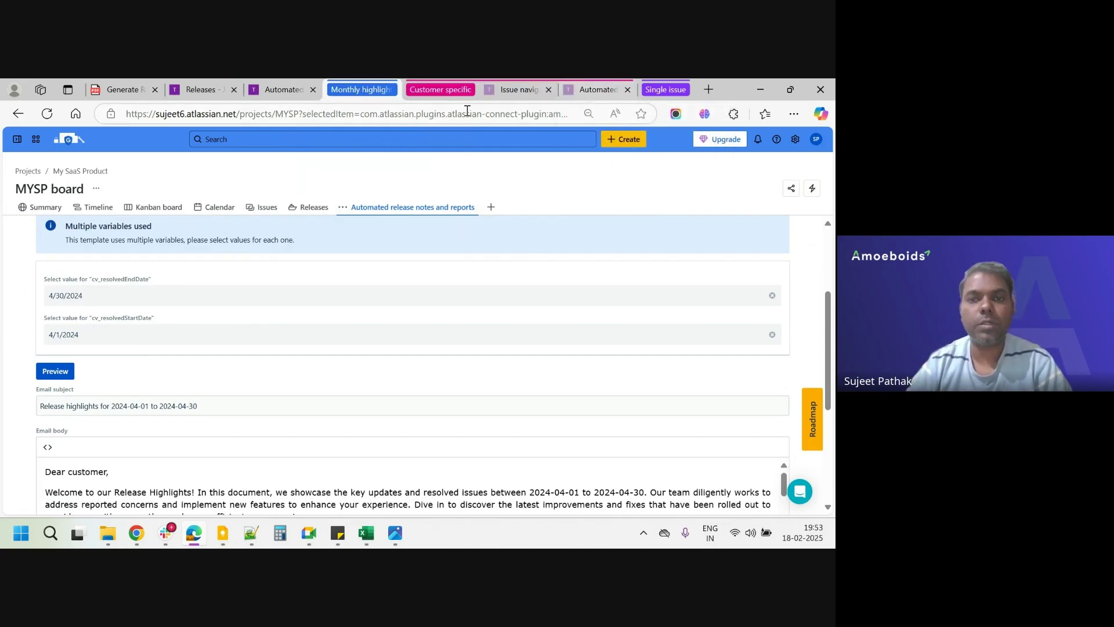
{"action": "right_click", "coordinate": [441, 93]}
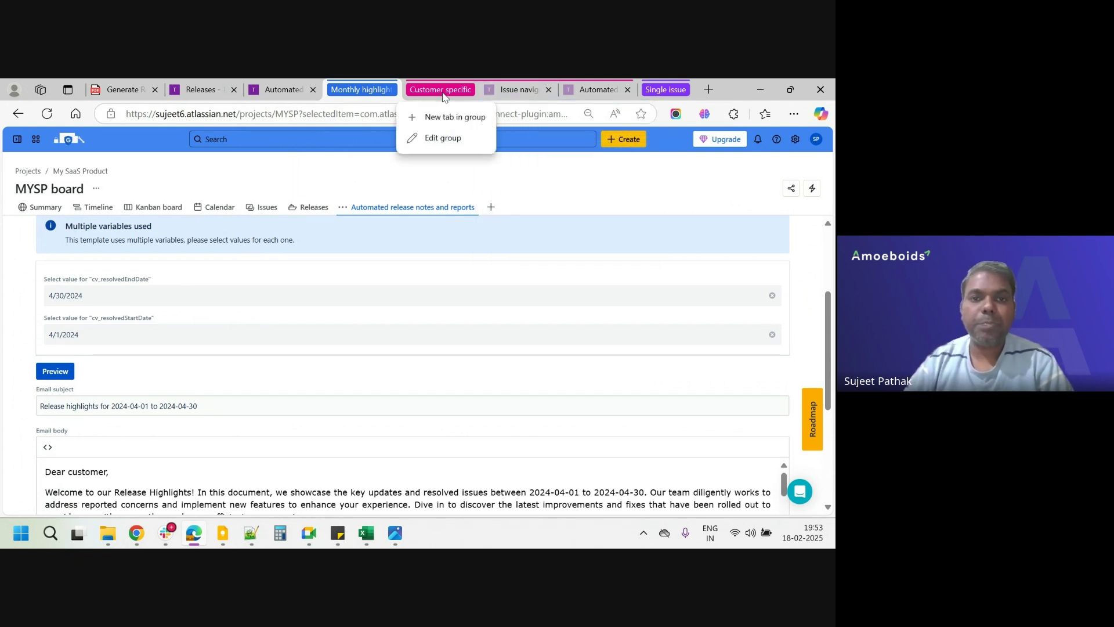
{"action": "key", "text": "Escape"}
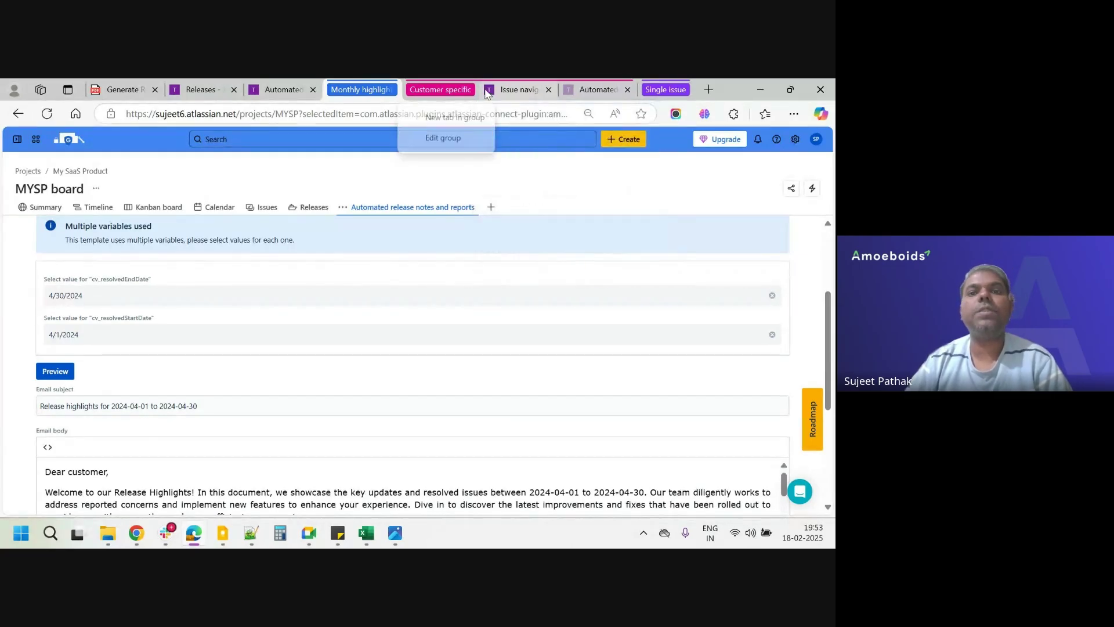
{"action": "left_click", "coordinate": [502, 92]}
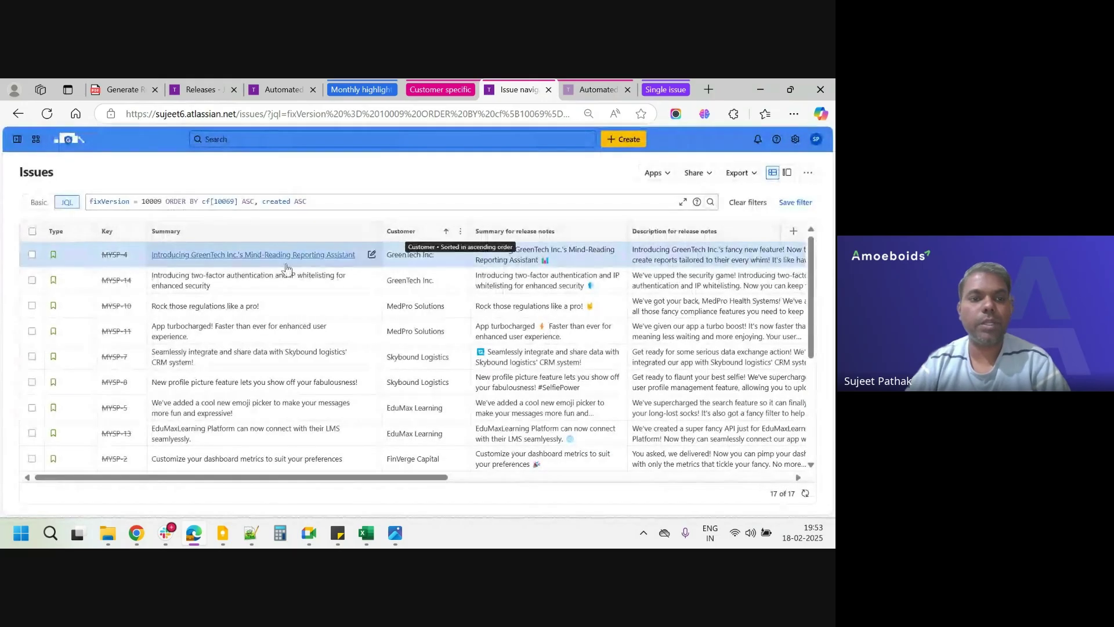
Examine the fixVersion = 10009 query and the Customer values of its matching issues, down to the end of the list.
{"action": "double_click", "coordinate": [151, 201]}
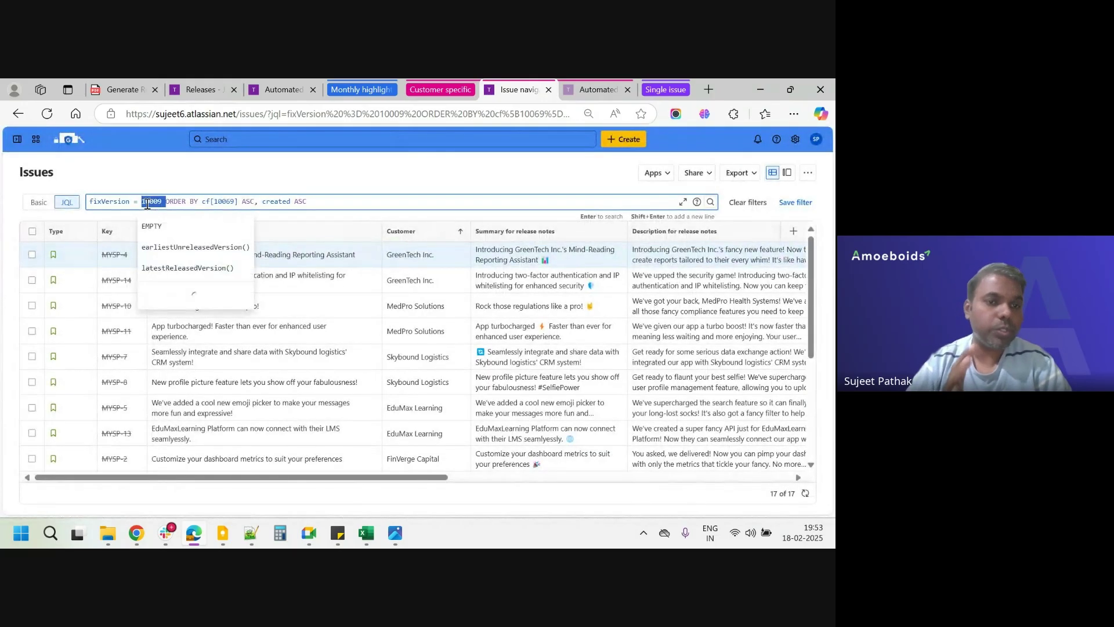
{"action": "left_click", "coordinate": [197, 192]}
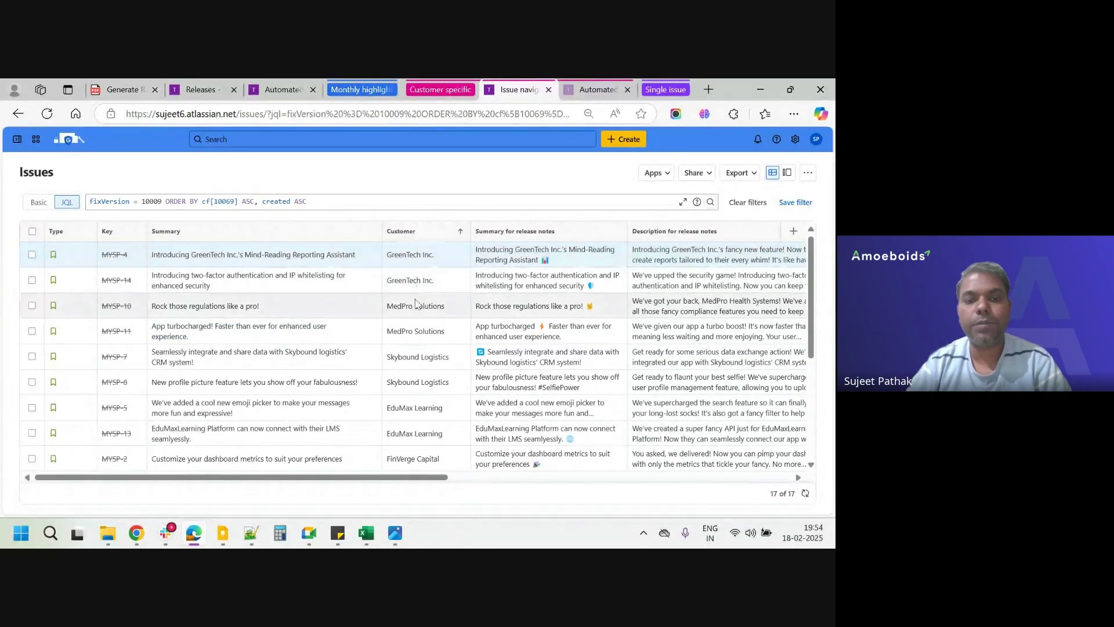
{"action": "scroll", "coordinate": [403, 402], "scroll_direction": "down", "scroll_amount": 1}
{"action": "scroll", "coordinate": [401, 348], "scroll_direction": "up", "scroll_amount": 1}
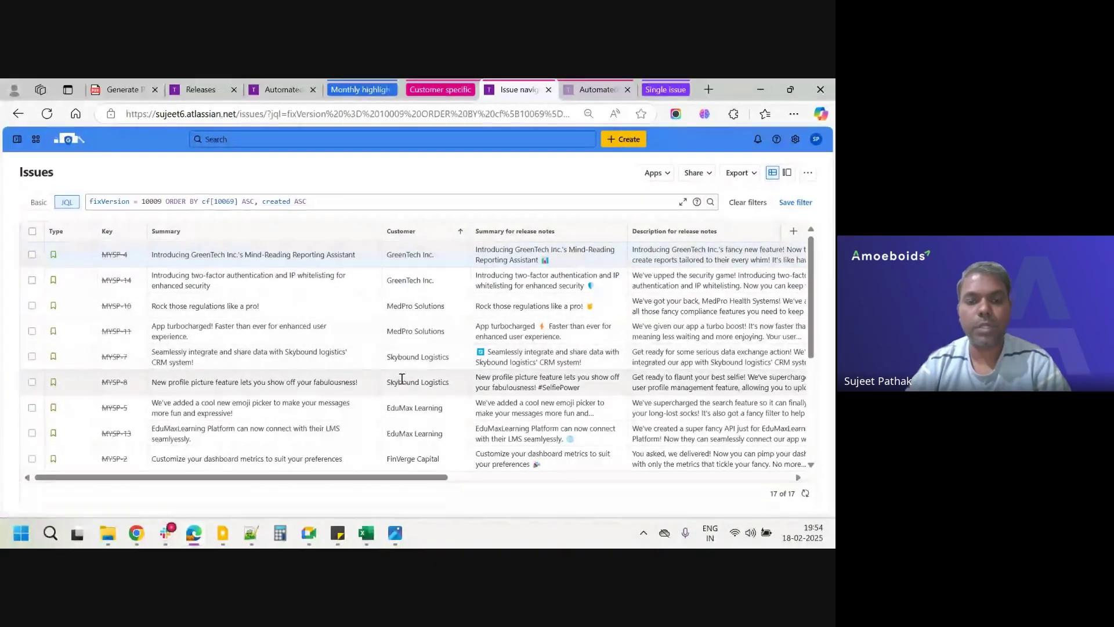
{"action": "scroll", "coordinate": [404, 395], "scroll_direction": "down", "scroll_amount": 3}
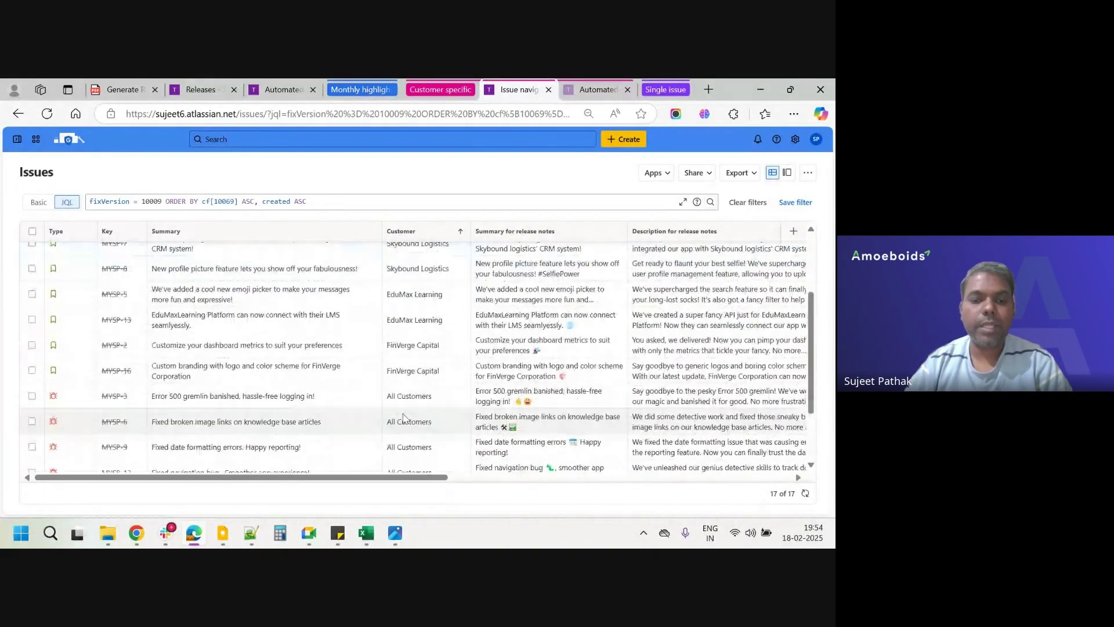
{"action": "scroll", "coordinate": [403, 417], "scroll_direction": "down", "scroll_amount": 1}
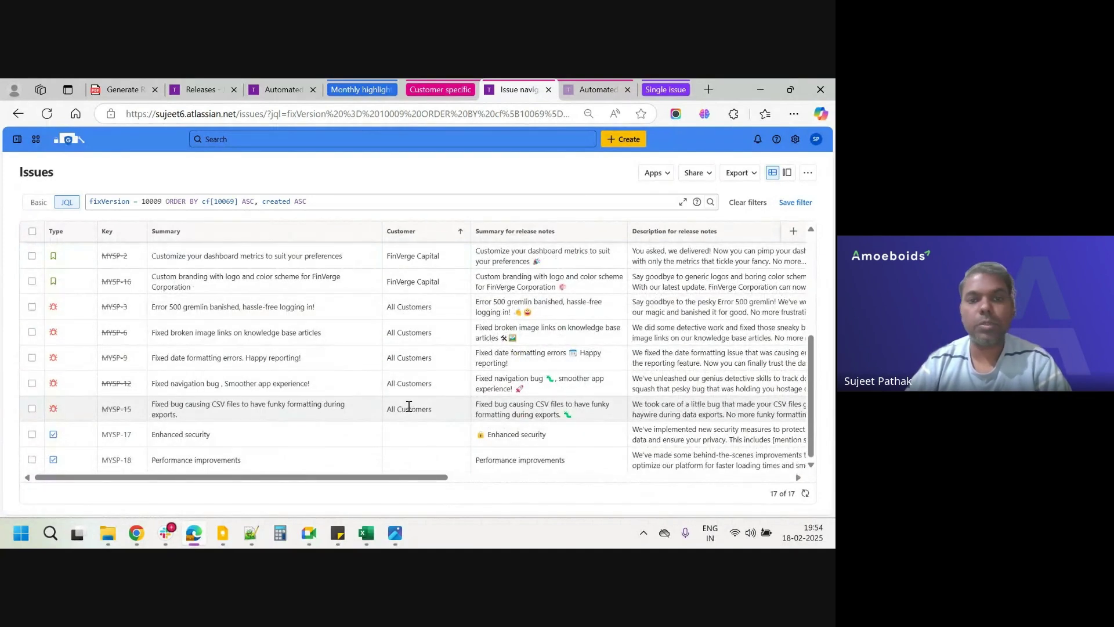
Compare the stories tied to individual customers with the bugs marked All Customers in the Customer column.
{"action": "scroll", "coordinate": [409, 406], "scroll_direction": "up", "scroll_amount": 4}
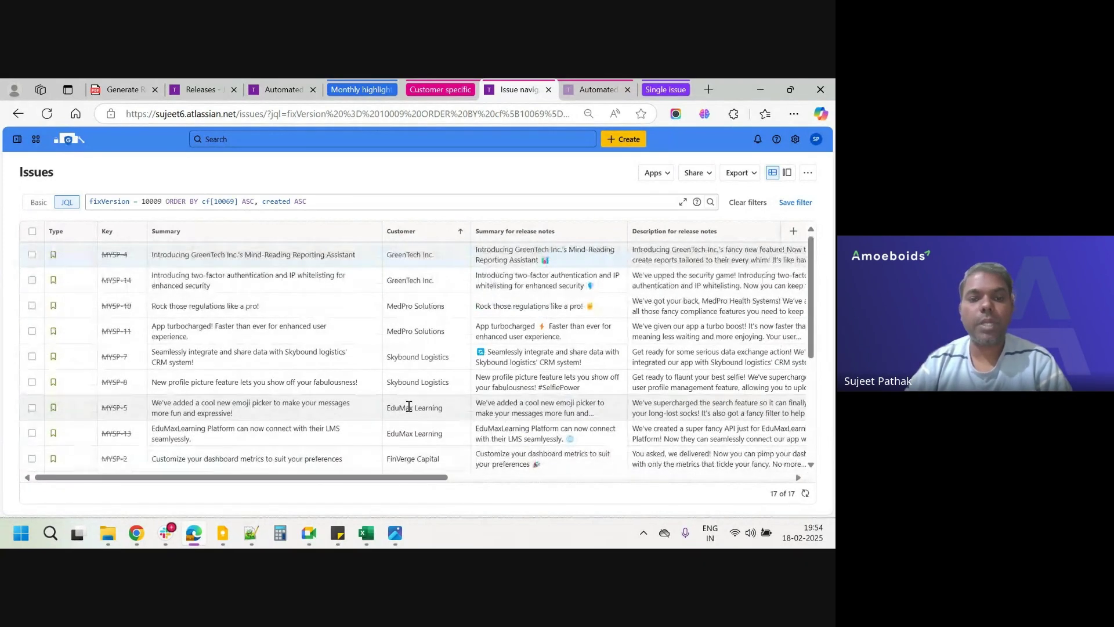
{"action": "scroll", "coordinate": [409, 406], "scroll_direction": "down", "scroll_amount": 1}
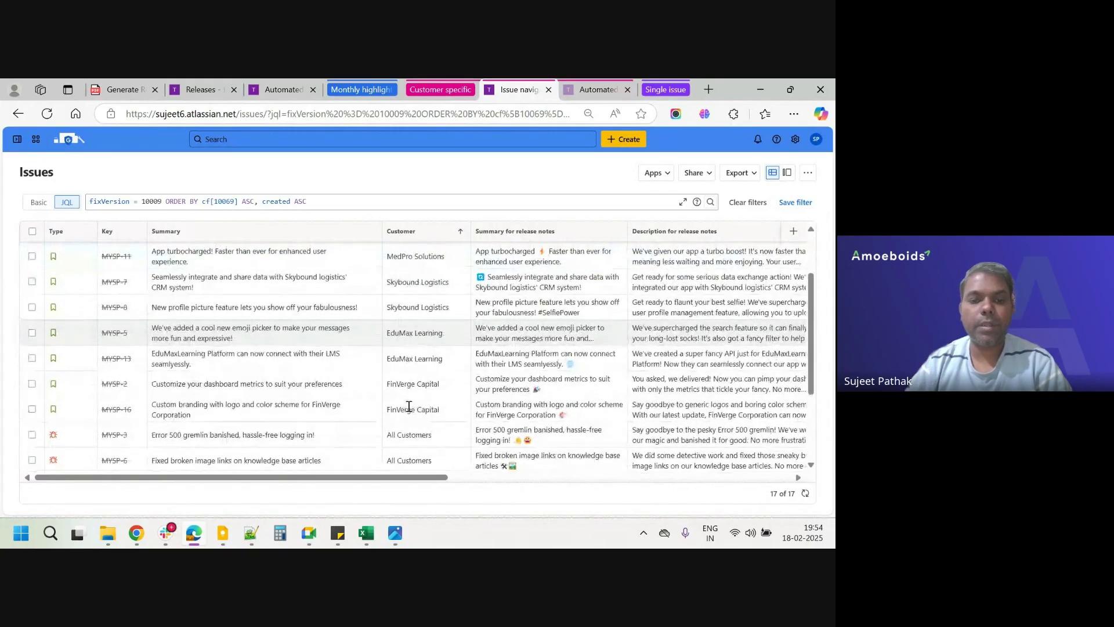
{"action": "scroll", "coordinate": [406, 359], "scroll_direction": "up", "scroll_amount": 2}
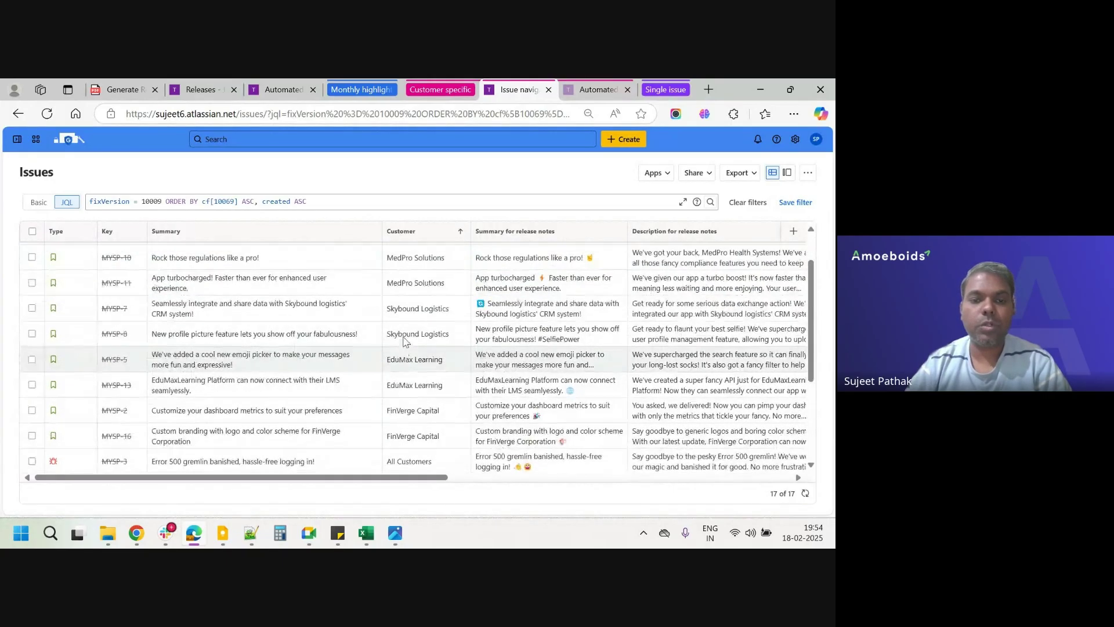
{"action": "scroll", "coordinate": [406, 331], "scroll_direction": "up", "scroll_amount": 1}
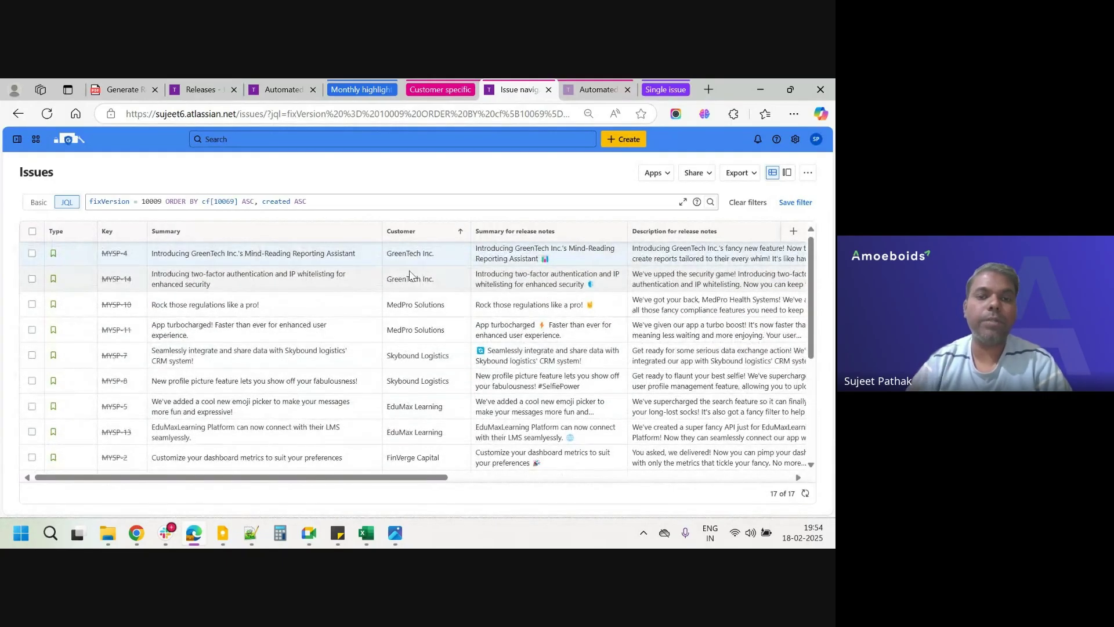
{"action": "scroll", "coordinate": [407, 278], "scroll_direction": "down", "scroll_amount": 2}
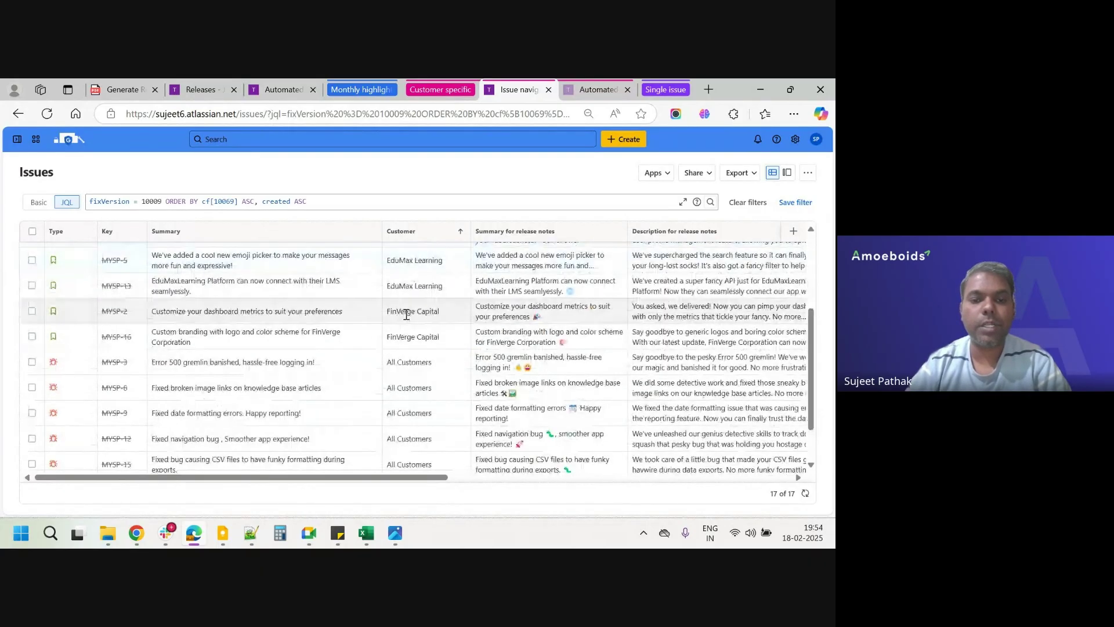
{"action": "scroll", "coordinate": [404, 383], "scroll_direction": "up", "scroll_amount": 2}
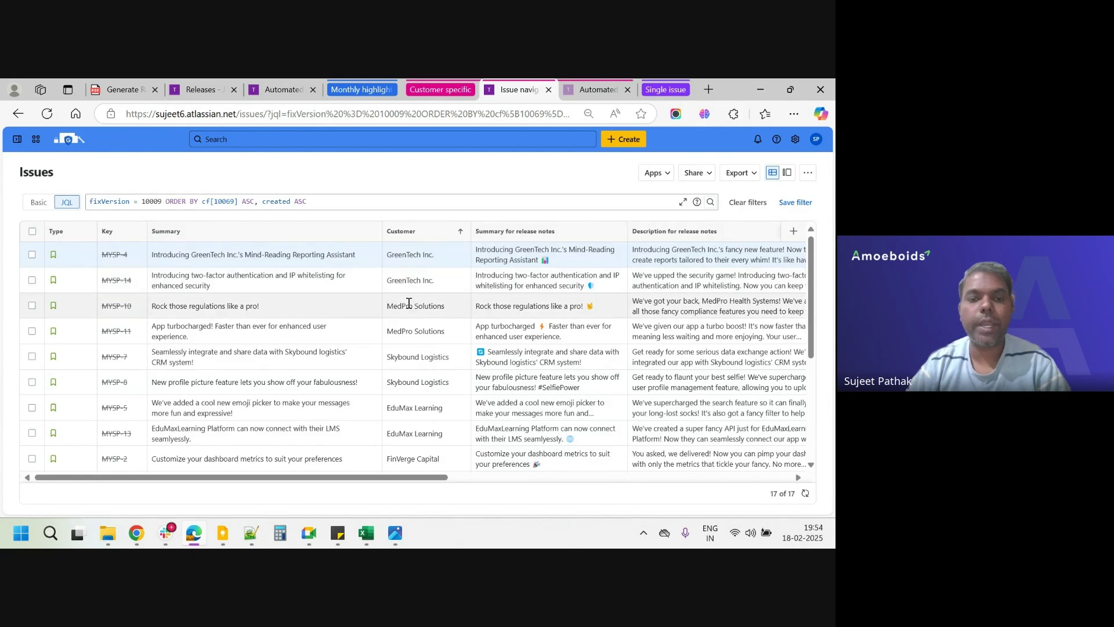
{"action": "scroll", "coordinate": [415, 383], "scroll_direction": "down", "scroll_amount": 3}
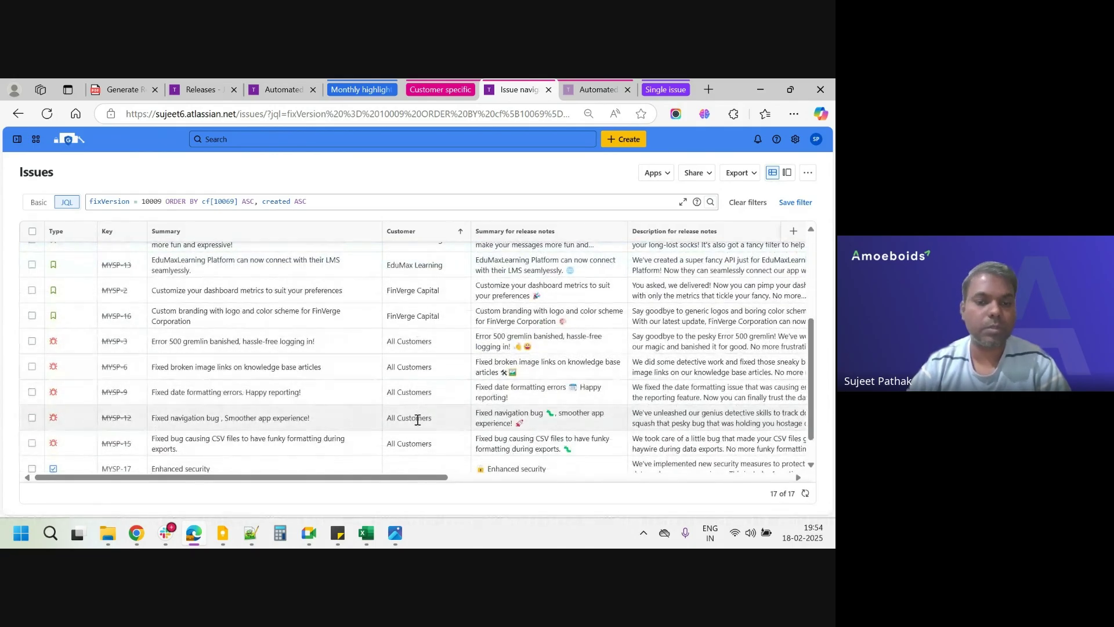
{"action": "scroll", "coordinate": [415, 418], "scroll_direction": "up", "scroll_amount": 4}
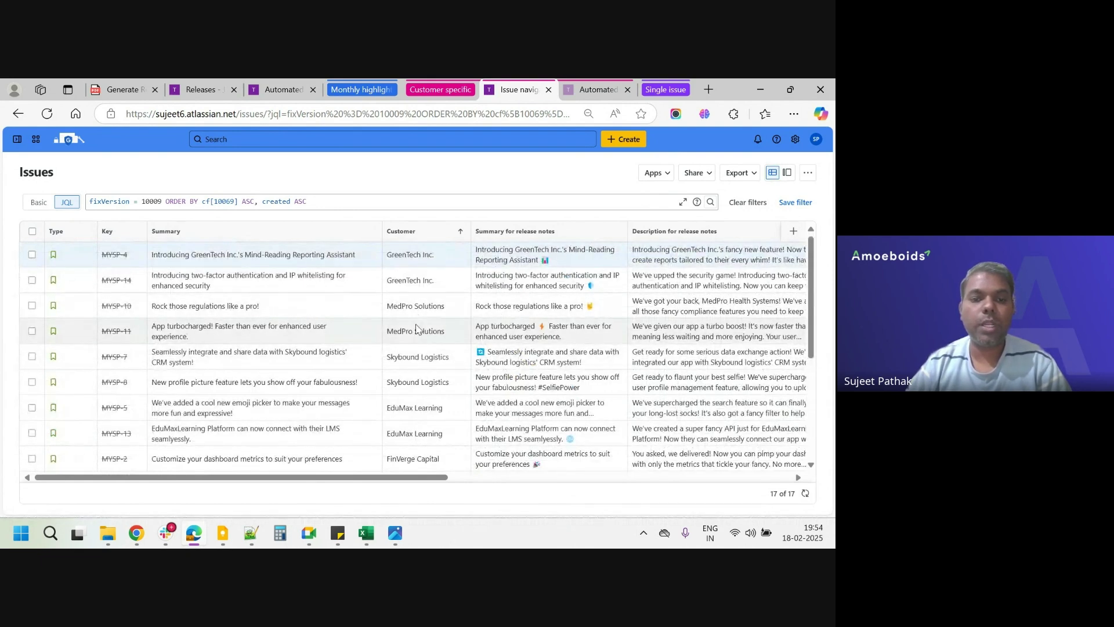
{"action": "scroll", "coordinate": [413, 331], "scroll_direction": "down", "scroll_amount": 3}
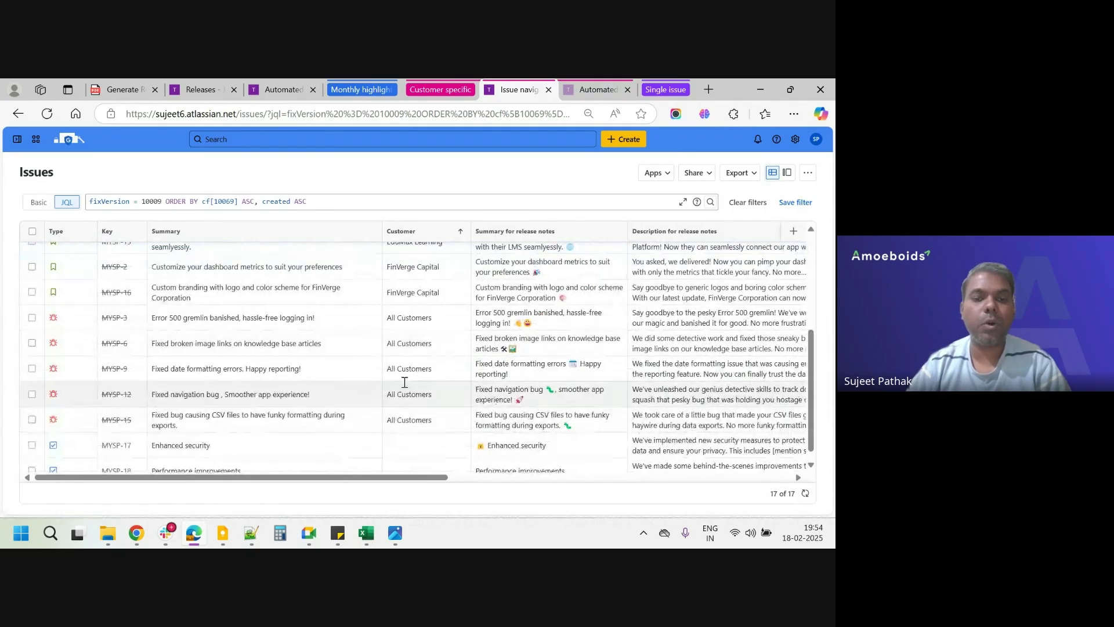
{"action": "scroll", "coordinate": [412, 348], "scroll_direction": "up", "scroll_amount": 2}
{"action": "scroll", "coordinate": [412, 348], "scroll_direction": "up", "scroll_amount": 1}
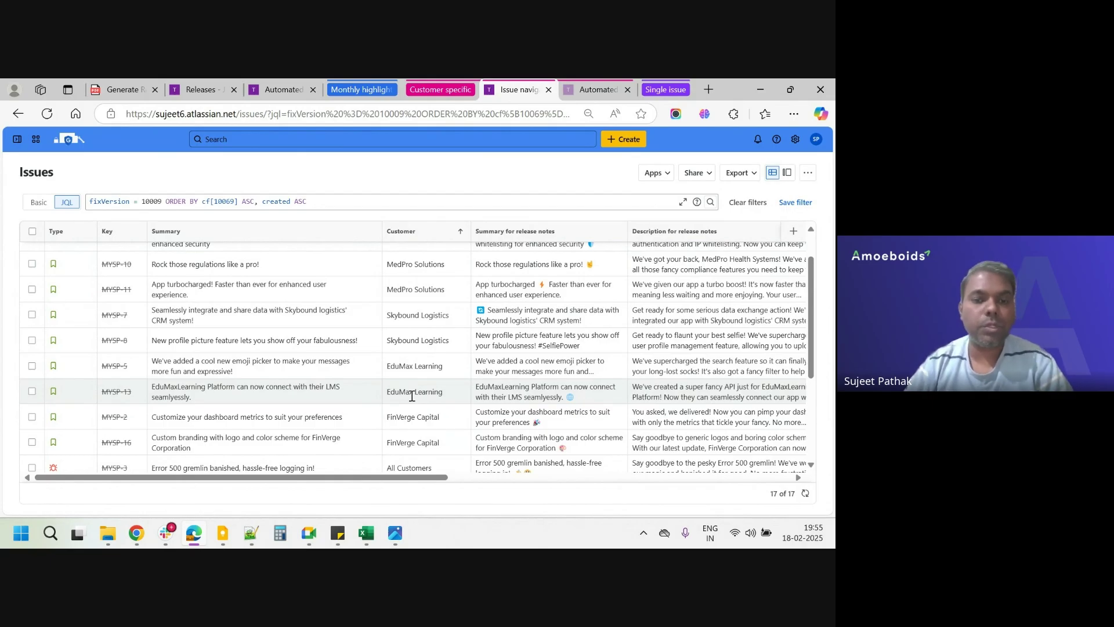
{"action": "scroll", "coordinate": [409, 394], "scroll_direction": "up", "scroll_amount": 2}
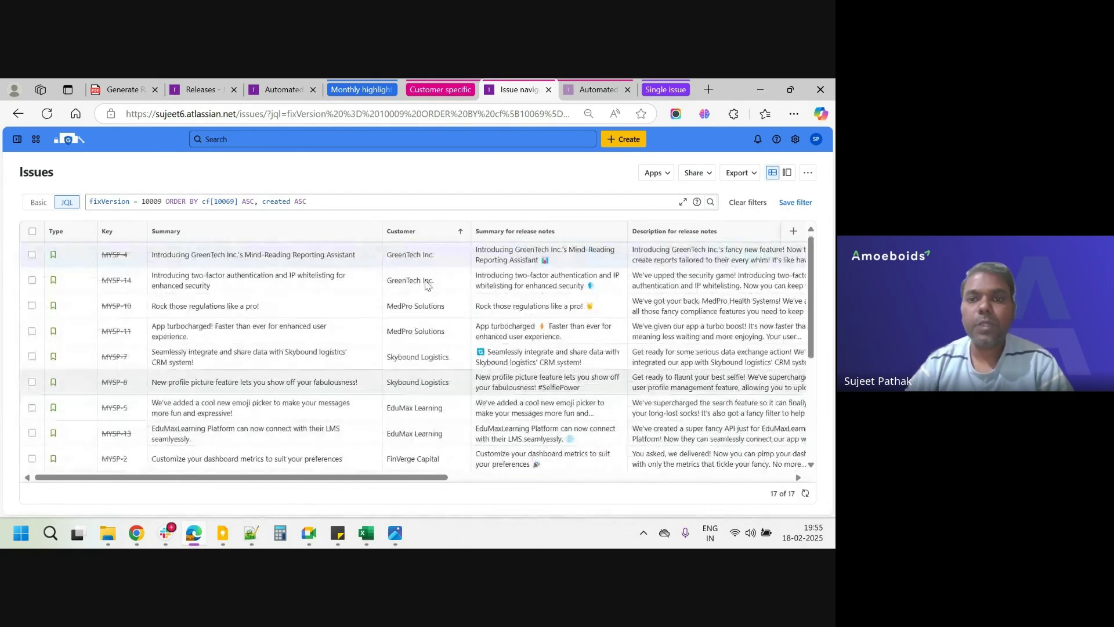
Review the customer release notes template's email subject, body and JQL sections, highlighting the cv_customer variable in the introduction.
{"action": "left_click", "coordinate": [597, 90]}
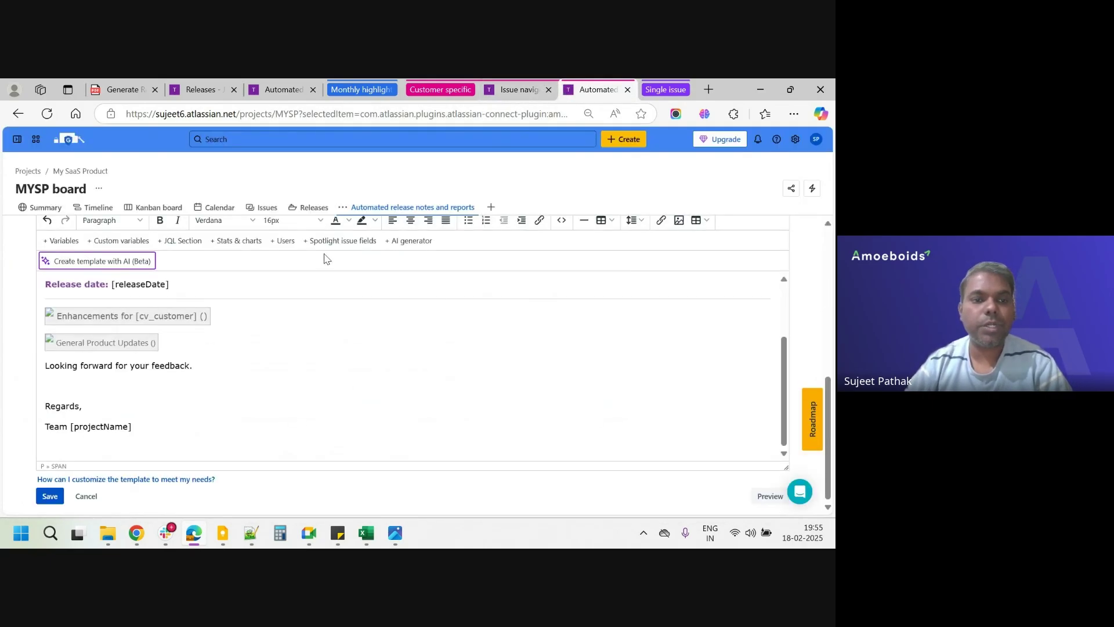
{"action": "left_click", "coordinate": [516, 89]}
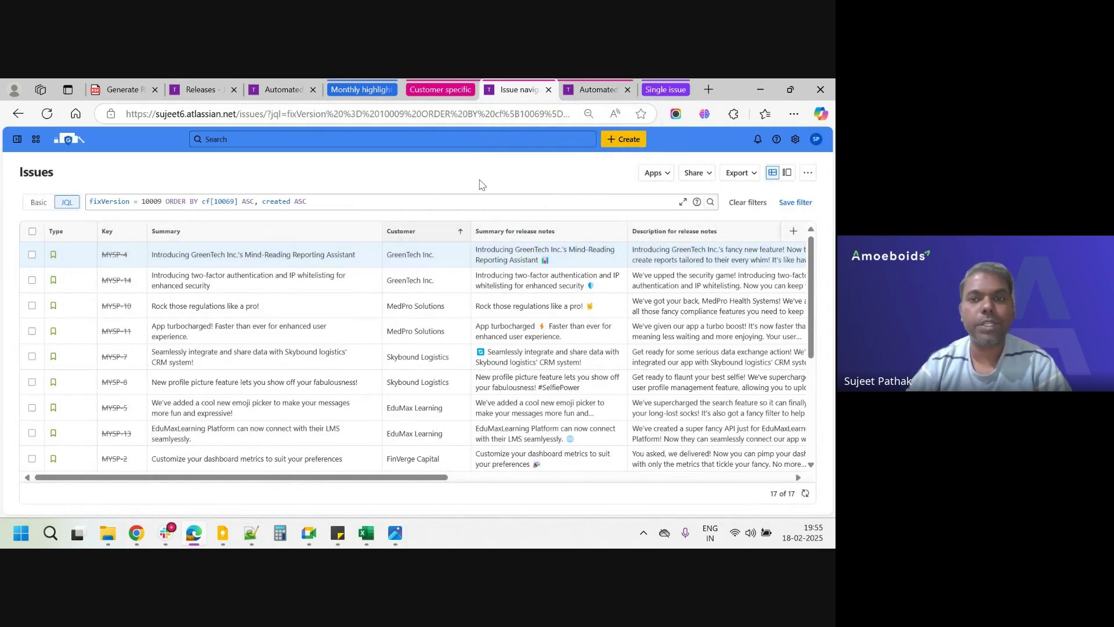
{"action": "left_click", "coordinate": [598, 90]}
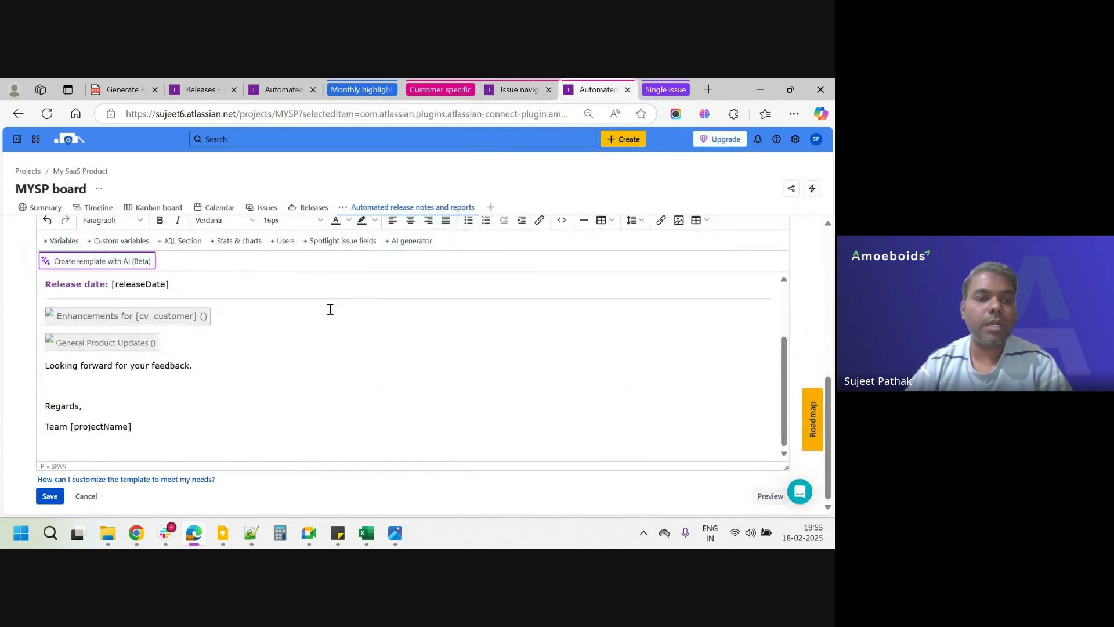
{"action": "scroll", "coordinate": [282, 364], "scroll_direction": "up", "scroll_amount": 2}
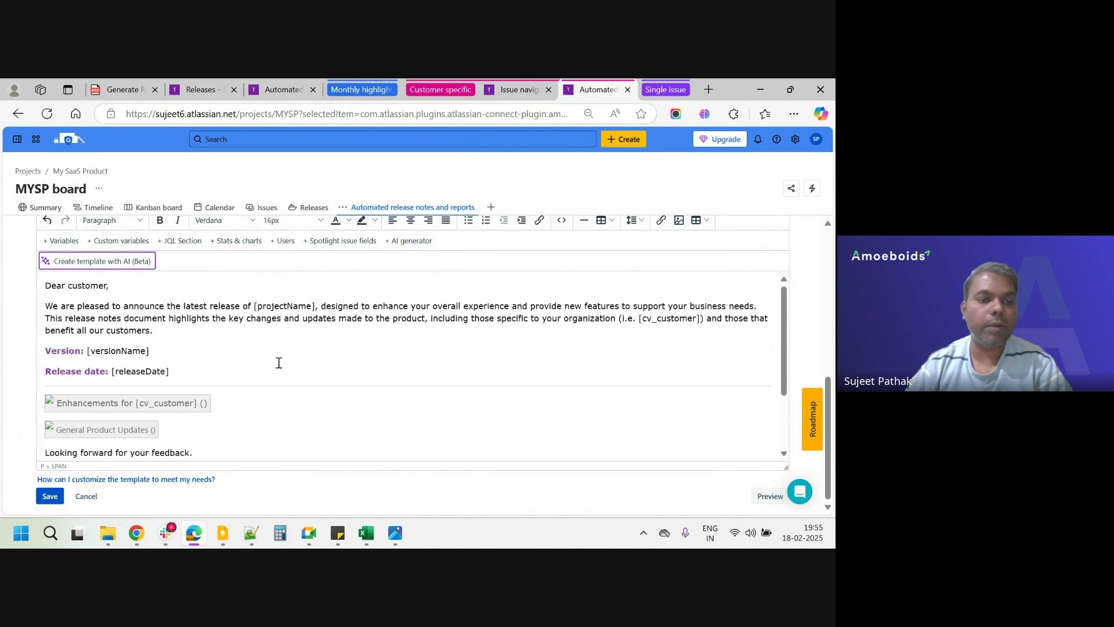
{"action": "scroll", "coordinate": [279, 362], "scroll_direction": "up", "scroll_amount": 4}
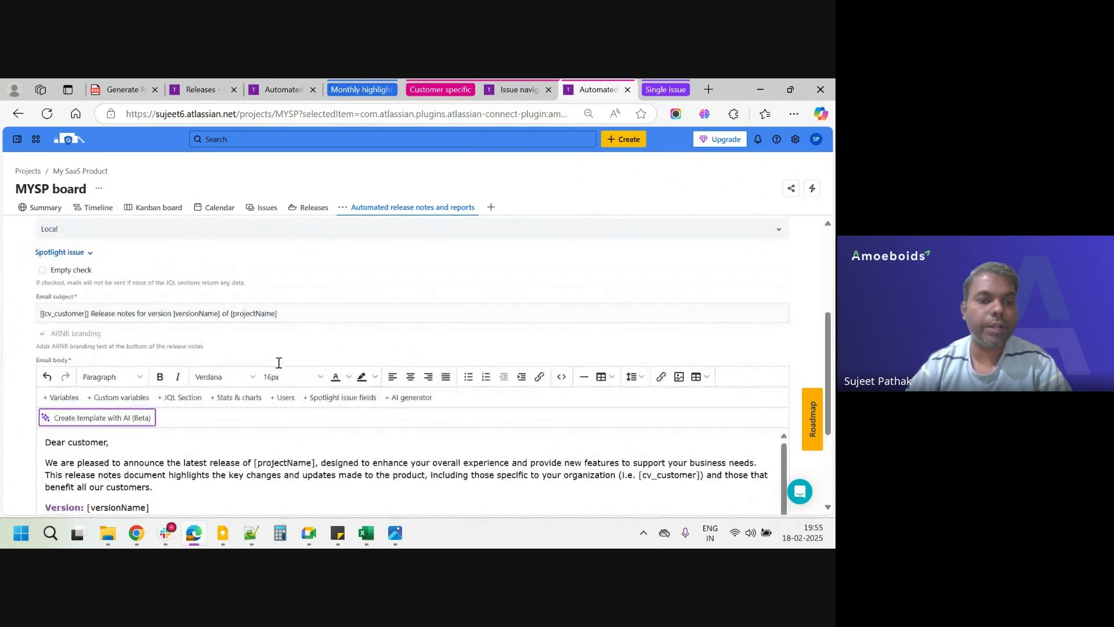
{"action": "scroll", "coordinate": [278, 363], "scroll_direction": "up", "scroll_amount": 2}
{"action": "scroll", "coordinate": [279, 363], "scroll_direction": "down", "scroll_amount": 4}
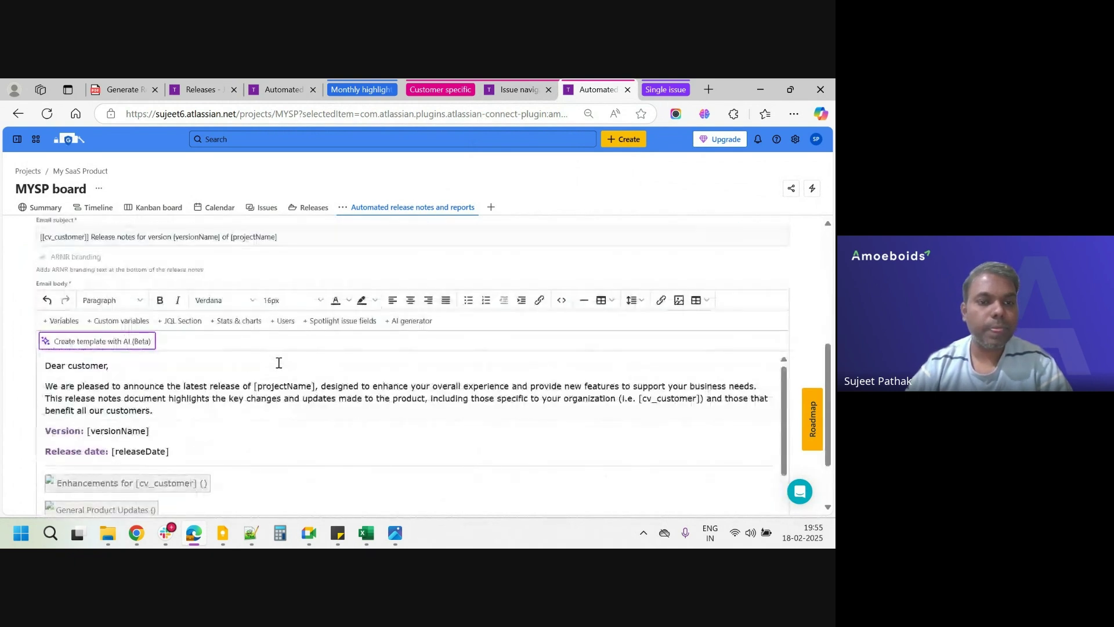
{"action": "scroll", "coordinate": [278, 363], "scroll_direction": "down", "scroll_amount": 3}
{"action": "scroll", "coordinate": [278, 363], "scroll_direction": "up", "scroll_amount": 3}
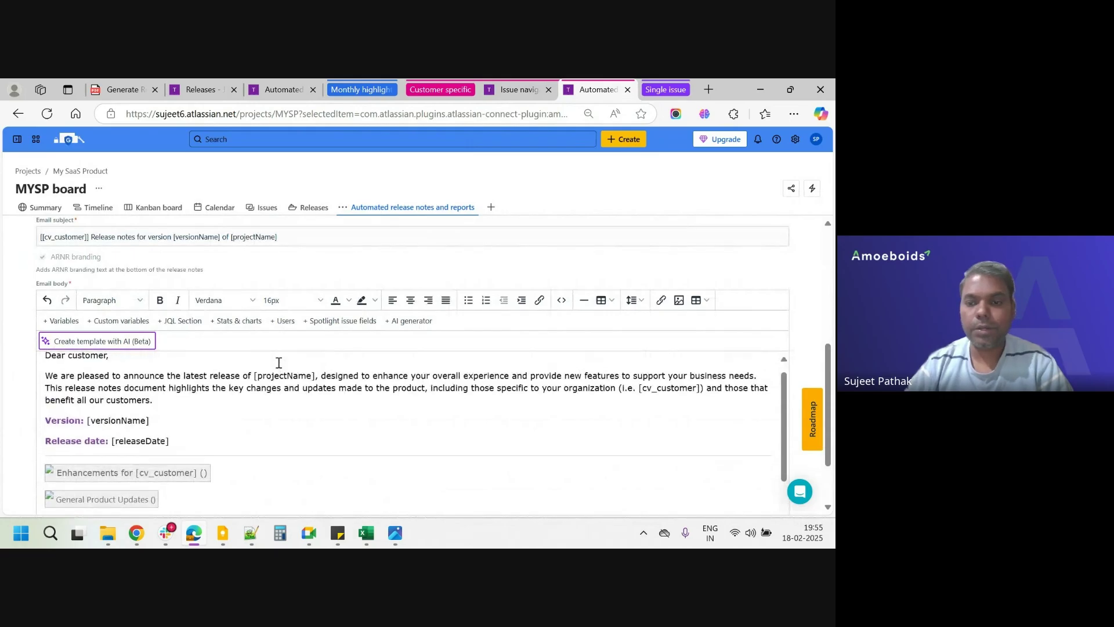
{"action": "double_click", "coordinate": [670, 390]}
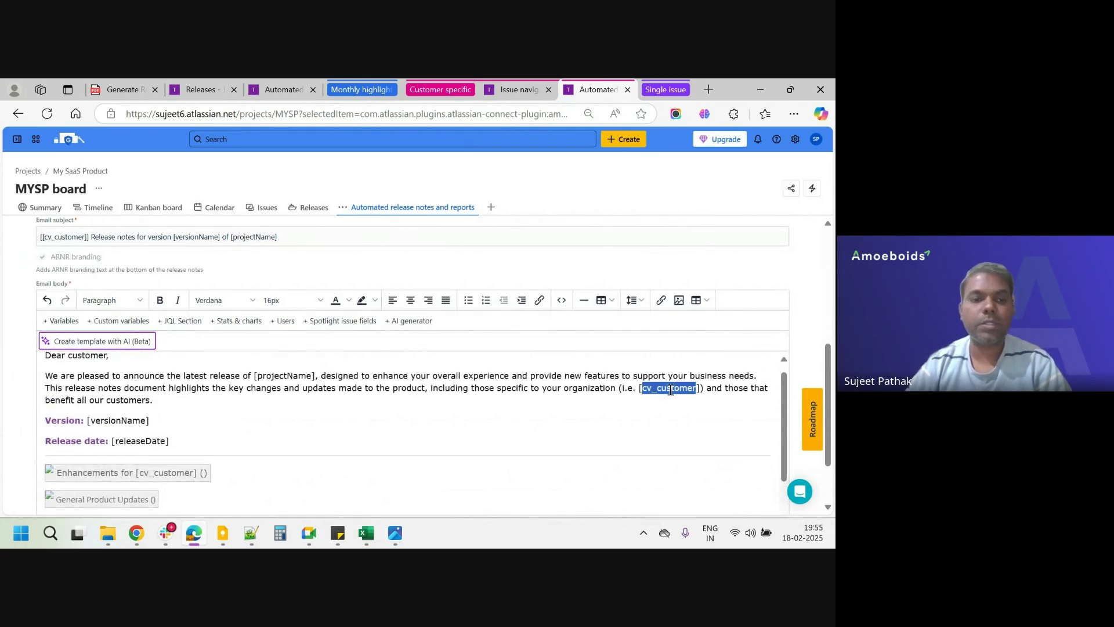
Highlight the template name "Customer release notes - email", and open the project's custom variables list.
{"action": "scroll", "coordinate": [322, 261], "scroll_direction": "up", "scroll_amount": 3}
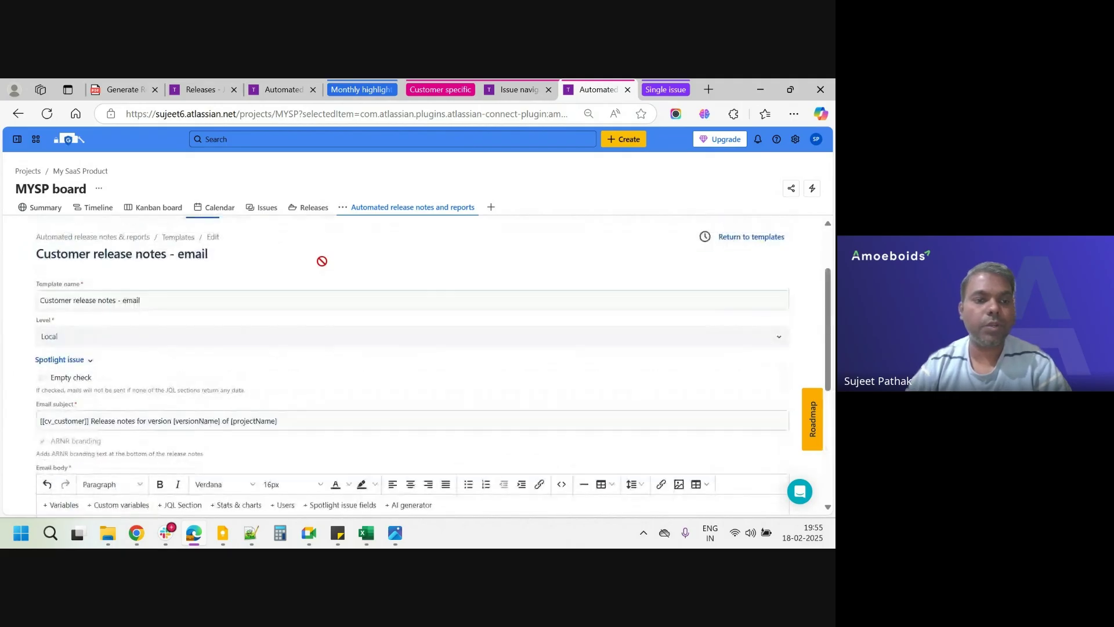
{"action": "triple_click", "coordinate": [182, 297]}
{"action": "key", "text": "ctrl+c"}
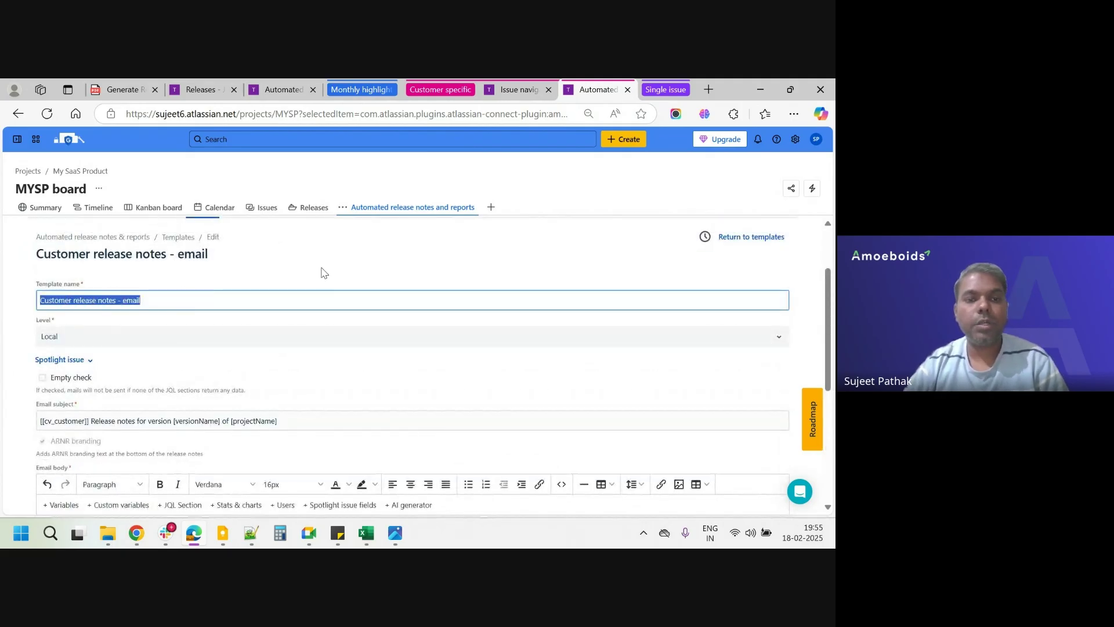
{"action": "scroll", "coordinate": [319, 301], "scroll_direction": "up", "scroll_amount": 1}
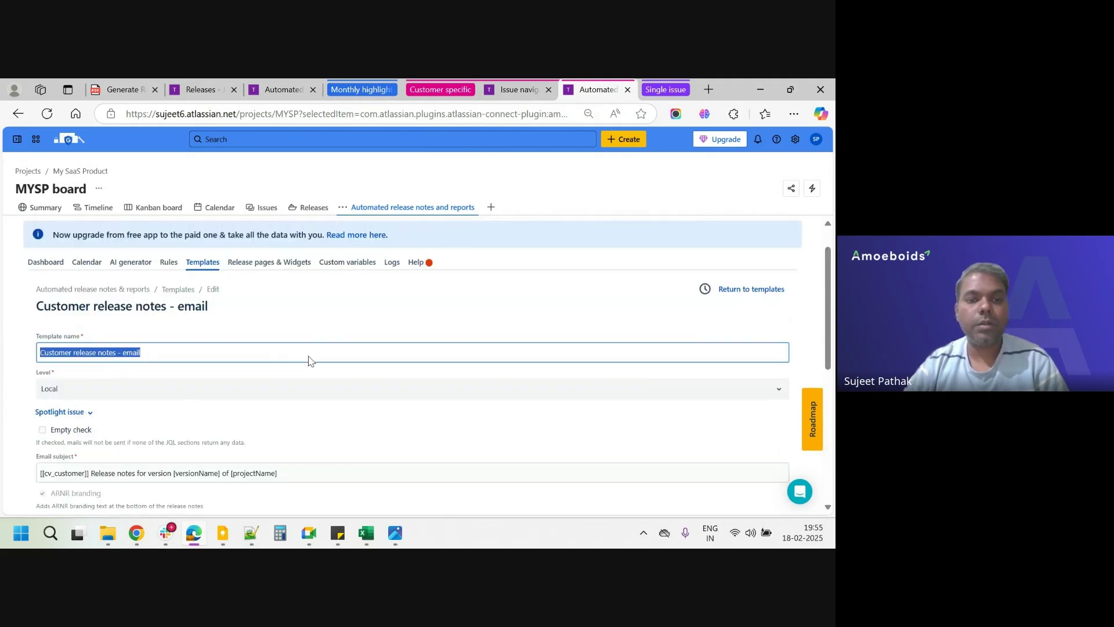
{"action": "left_click", "coordinate": [358, 262]}
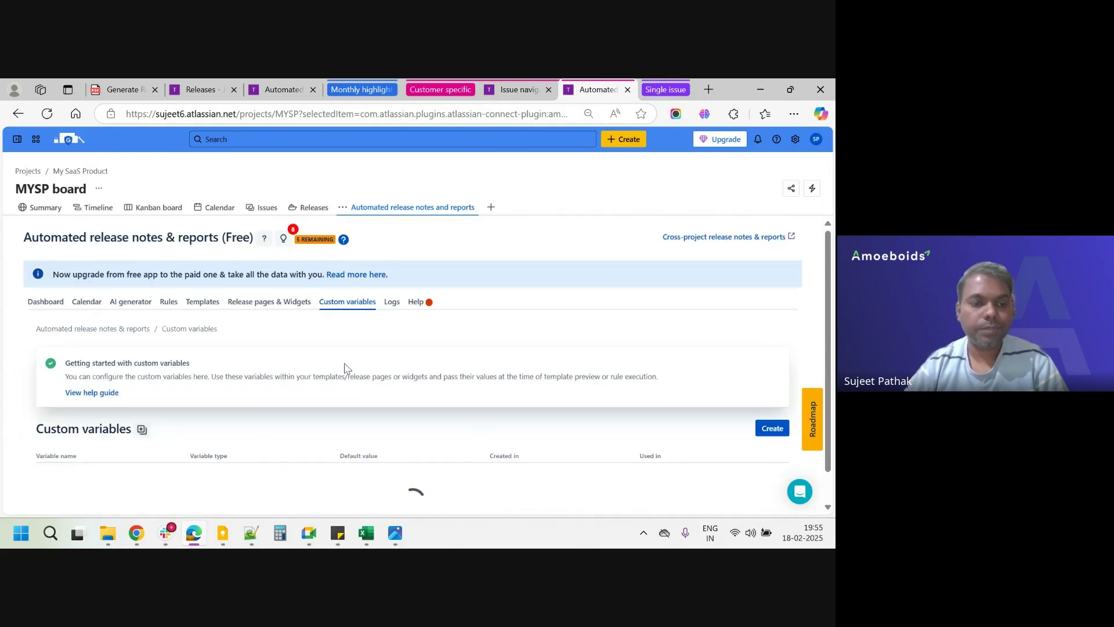
Search the custom variables page for "Customer release notes - email" and highlight the cv_customer variable in the list.
{"action": "scroll", "coordinate": [344, 368], "scroll_direction": "down", "scroll_amount": 1}
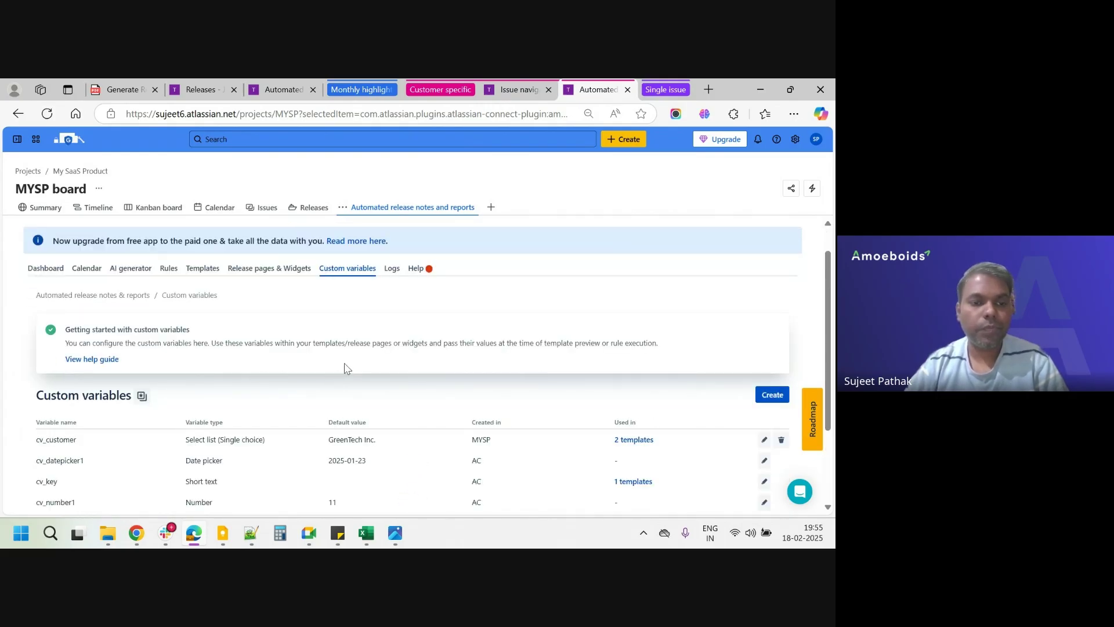
{"action": "scroll", "coordinate": [347, 369], "scroll_direction": "down", "scroll_amount": 2}
{"action": "key", "text": "ctrl+f"}
{"action": "key", "text": "ctrl+v"}
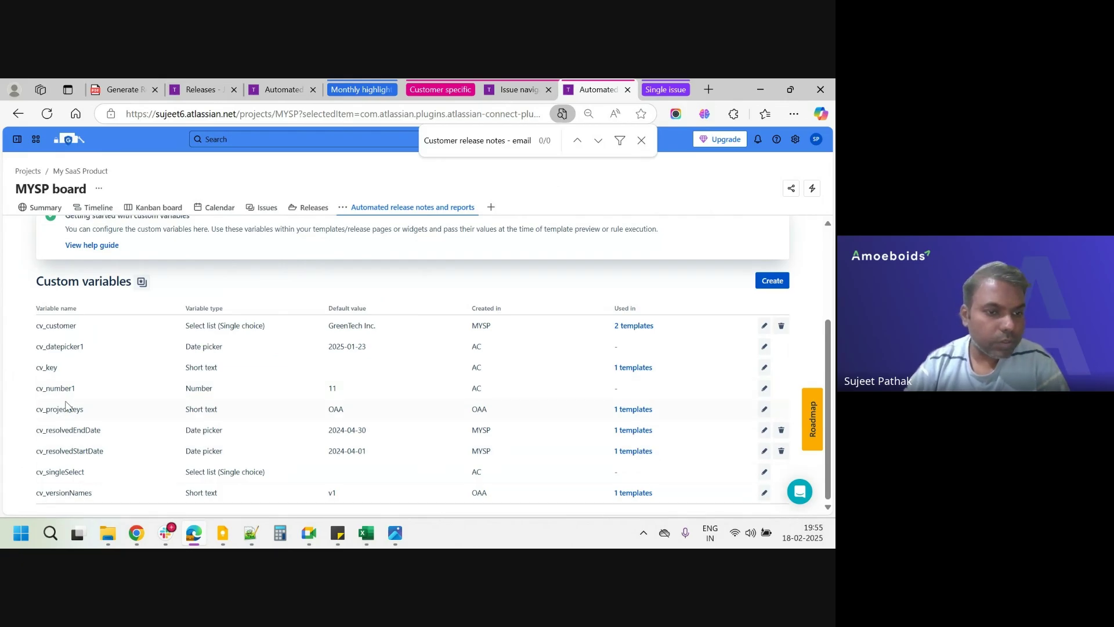
{"action": "double_click", "coordinate": [66, 327]}
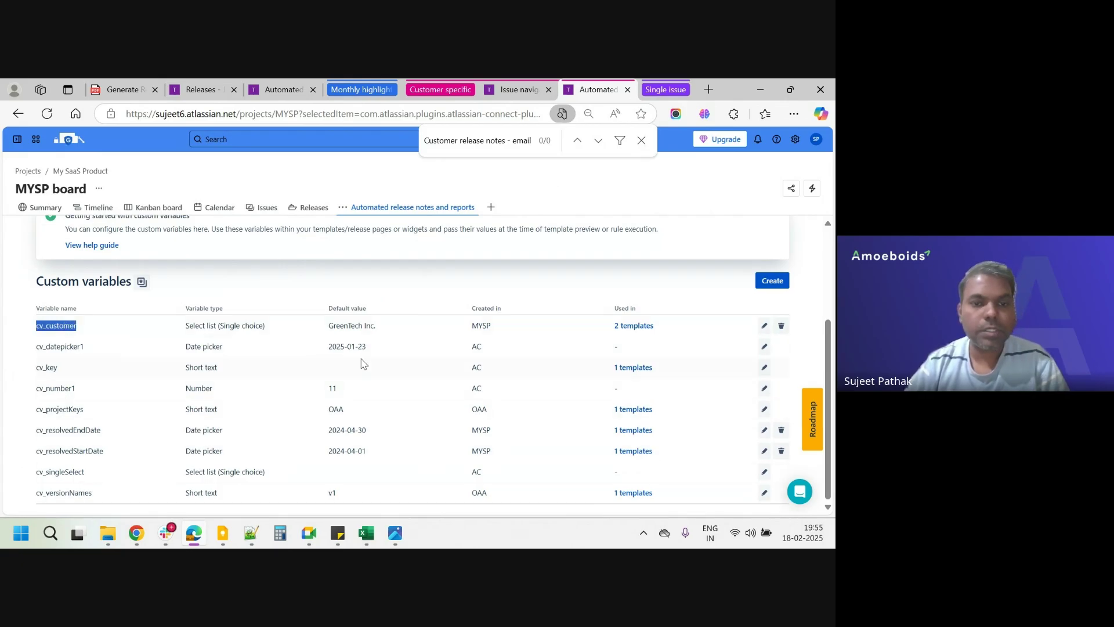
Open the cv_customer variable for editing and review its select list options and default option.
{"action": "left_click", "coordinate": [765, 327]}
{"action": "scroll", "coordinate": [408, 357], "scroll_direction": "down", "scroll_amount": 2}
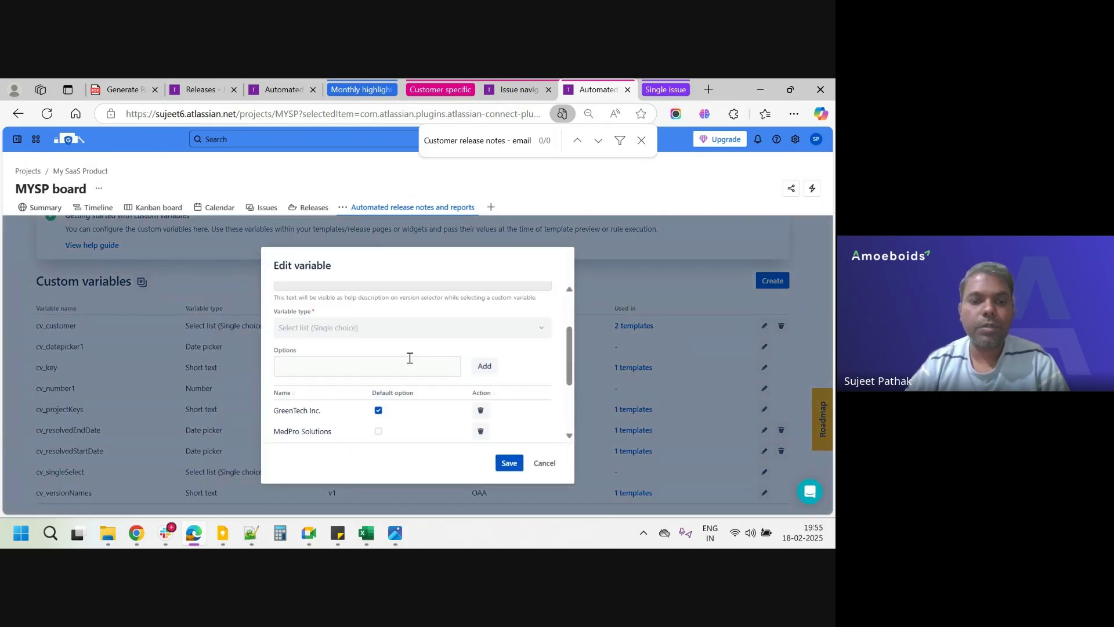
{"action": "scroll", "coordinate": [410, 358], "scroll_direction": "down", "scroll_amount": 2}
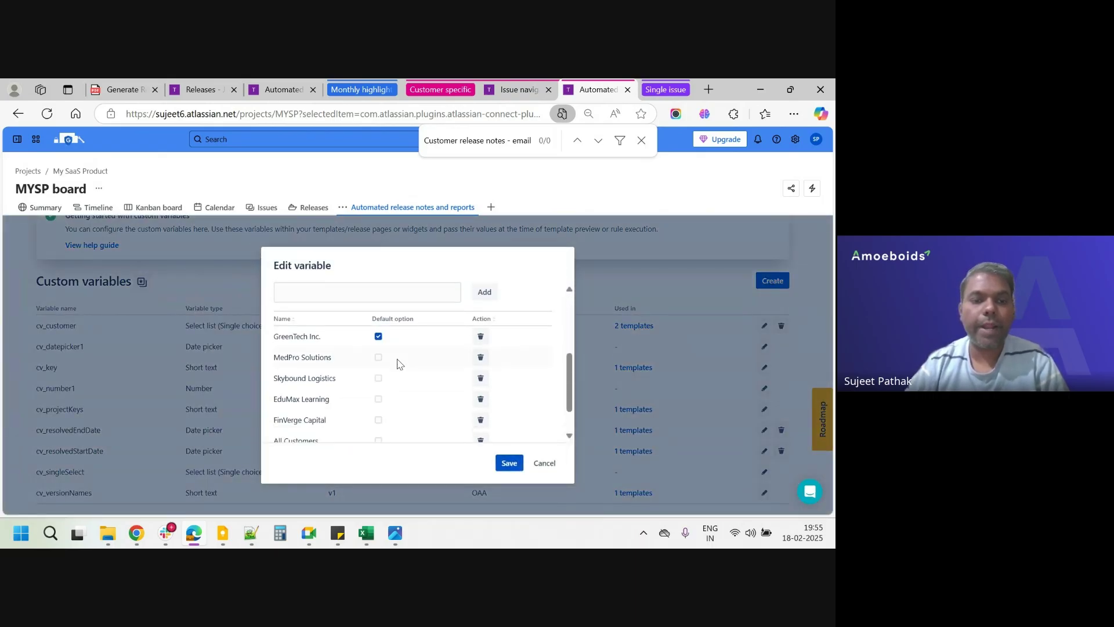
{"action": "scroll", "coordinate": [325, 394], "scroll_direction": "up", "scroll_amount": 1}
{"action": "scroll", "coordinate": [348, 400], "scroll_direction": "down", "scroll_amount": 2}
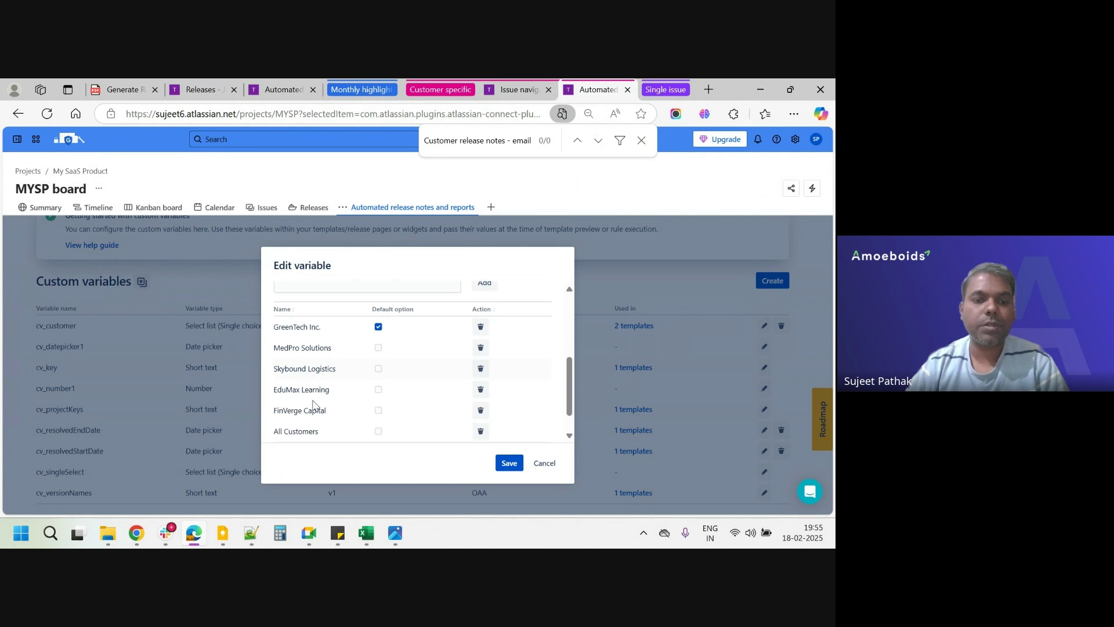
{"action": "scroll", "coordinate": [302, 424], "scroll_direction": "down", "scroll_amount": 1}
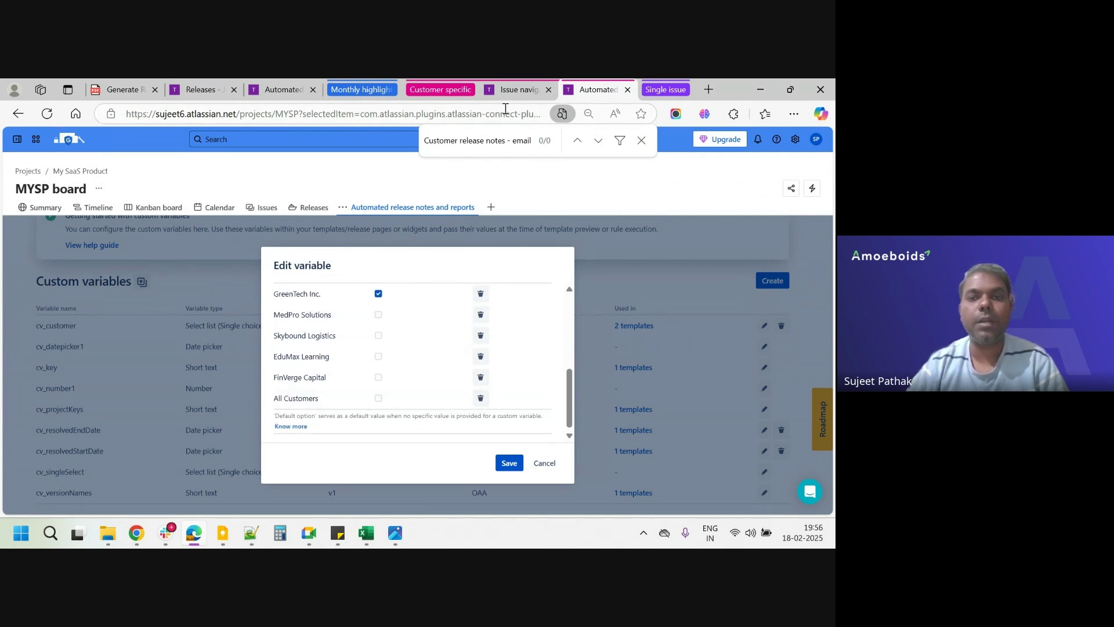
Compare the cv_customer options with the Customer values in the issue list, and close the variable without saving.
{"action": "left_click", "coordinate": [510, 90]}
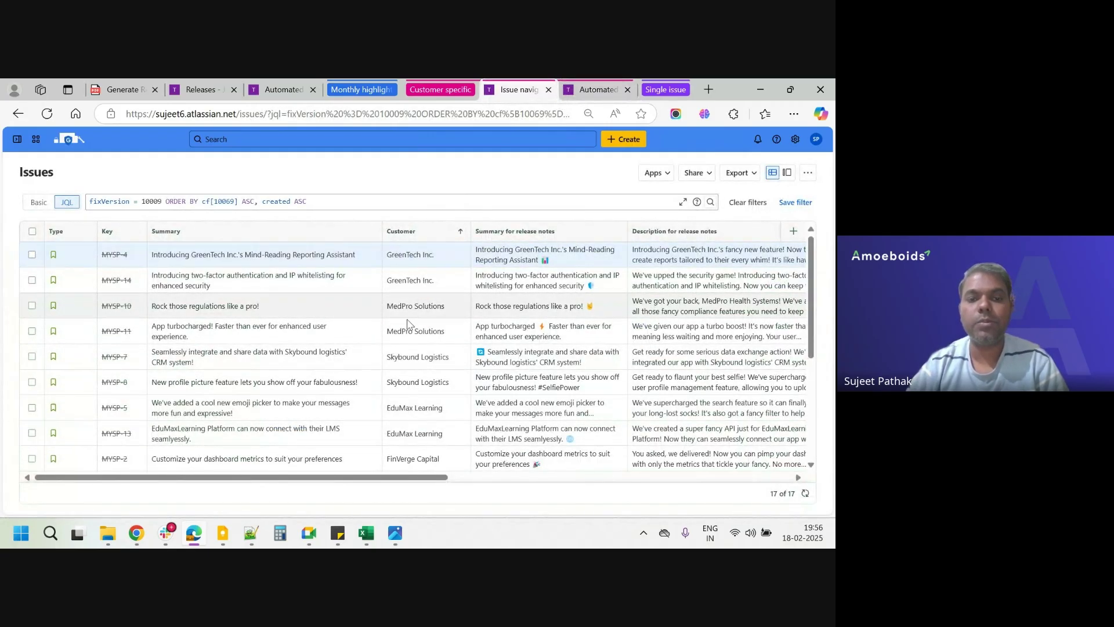
{"action": "left_click", "coordinate": [597, 91]}
{"action": "scroll", "coordinate": [346, 345], "scroll_direction": "up", "scroll_amount": 10}
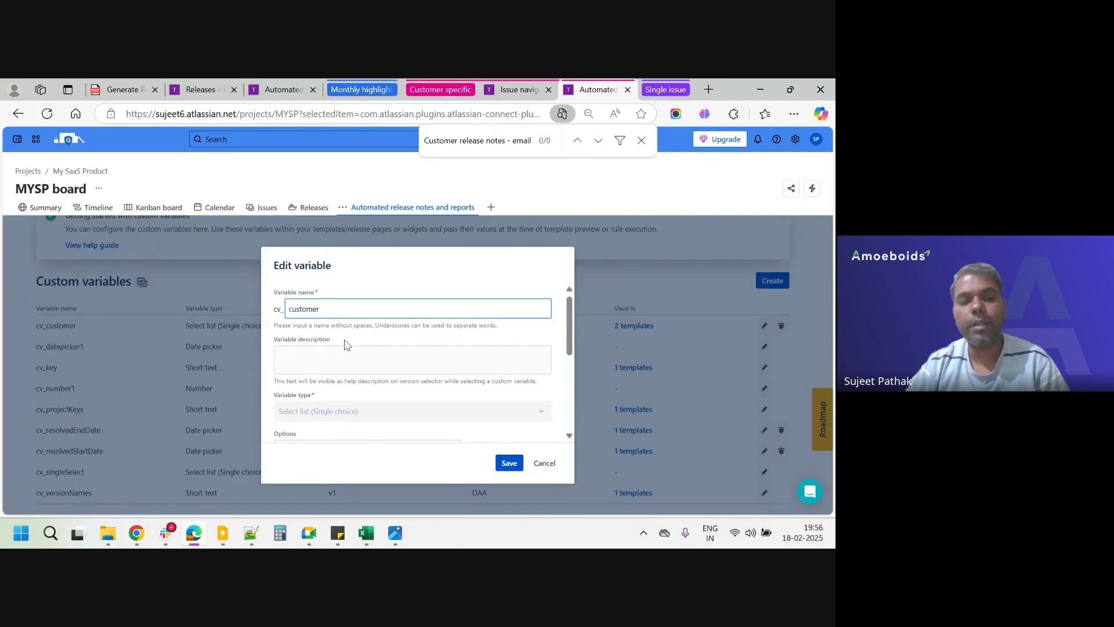
{"action": "scroll", "coordinate": [346, 345], "scroll_direction": "down", "scroll_amount": 8}
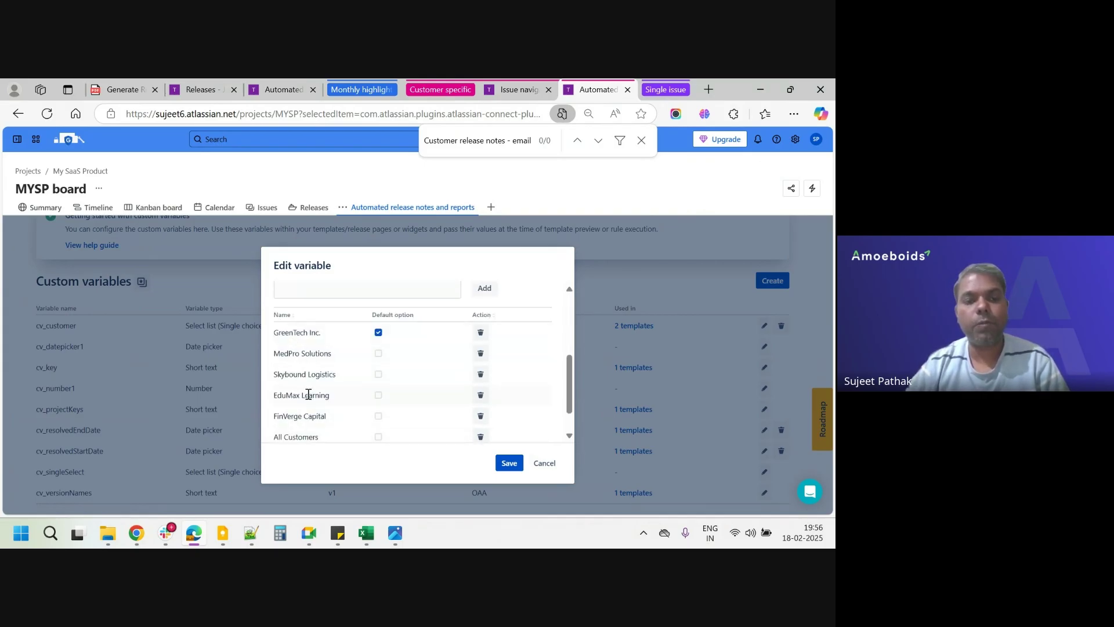
{"action": "scroll", "coordinate": [308, 393], "scroll_direction": "down", "scroll_amount": 1}
{"action": "scroll", "coordinate": [308, 393], "scroll_direction": "up", "scroll_amount": 2}
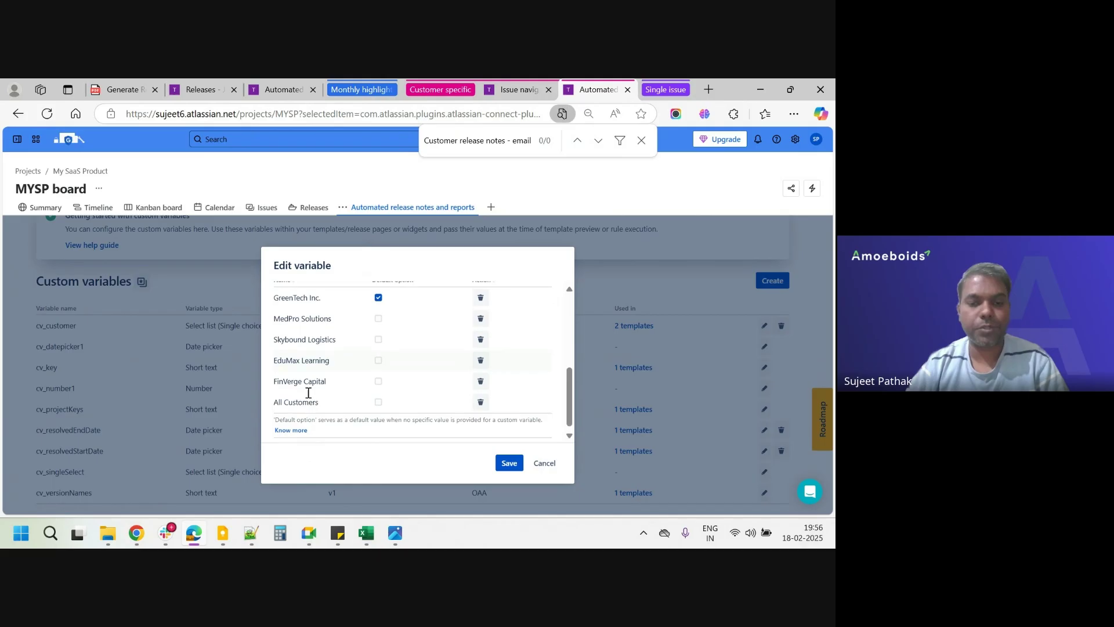
{"action": "left_click", "coordinate": [546, 463]}
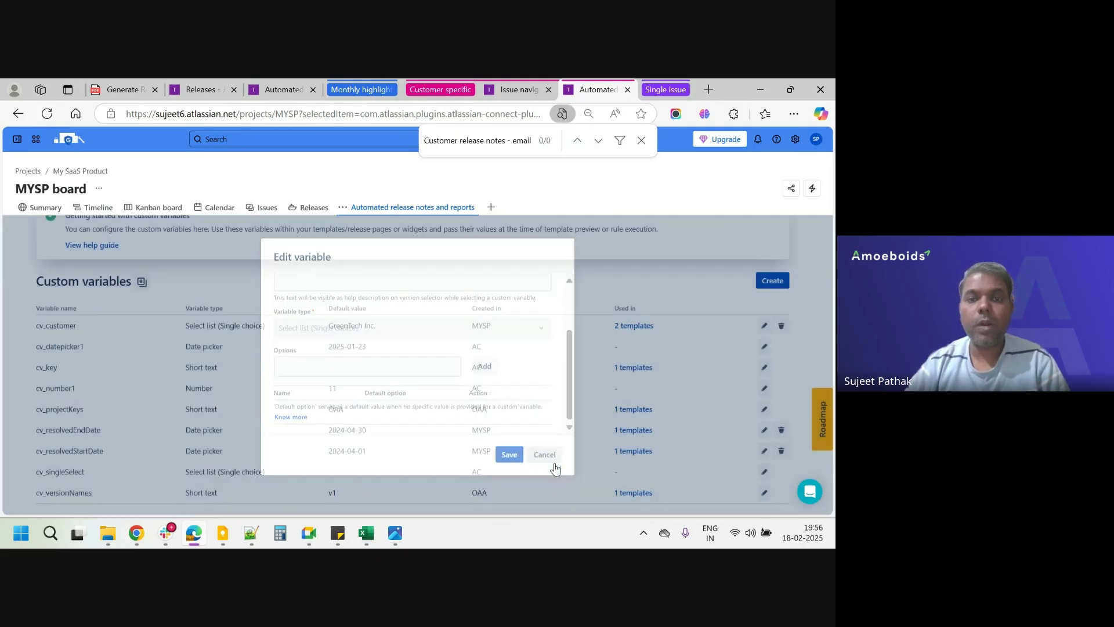
Return to the "Customer release notes - email" template and point out the cv_customer variable in its introduction and email subject.
{"action": "scroll", "coordinate": [304, 326], "scroll_direction": "up", "scroll_amount": 3}
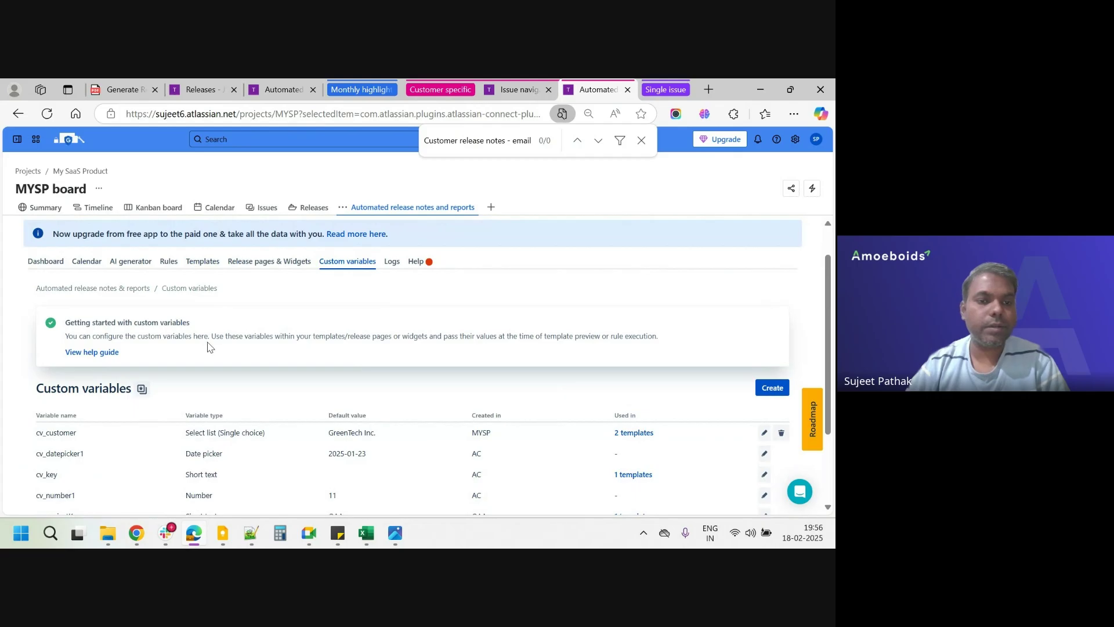
{"action": "scroll", "coordinate": [204, 394], "scroll_direction": "down", "scroll_amount": 3}
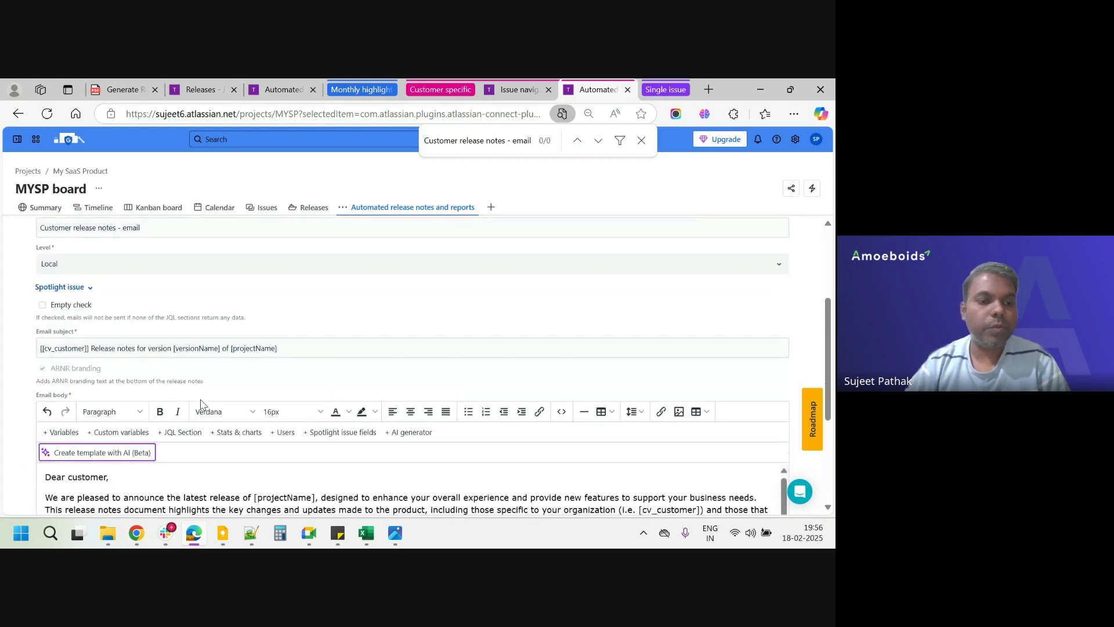
{"action": "scroll", "coordinate": [268, 383], "scroll_direction": "down", "scroll_amount": 2}
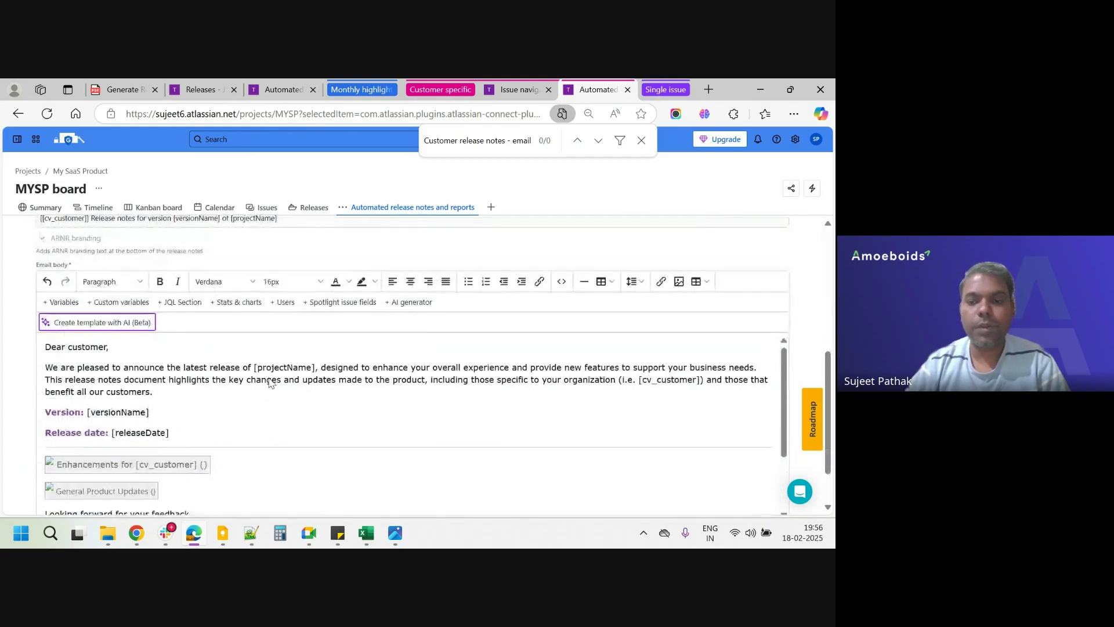
{"action": "triple_click", "coordinate": [668, 384]}
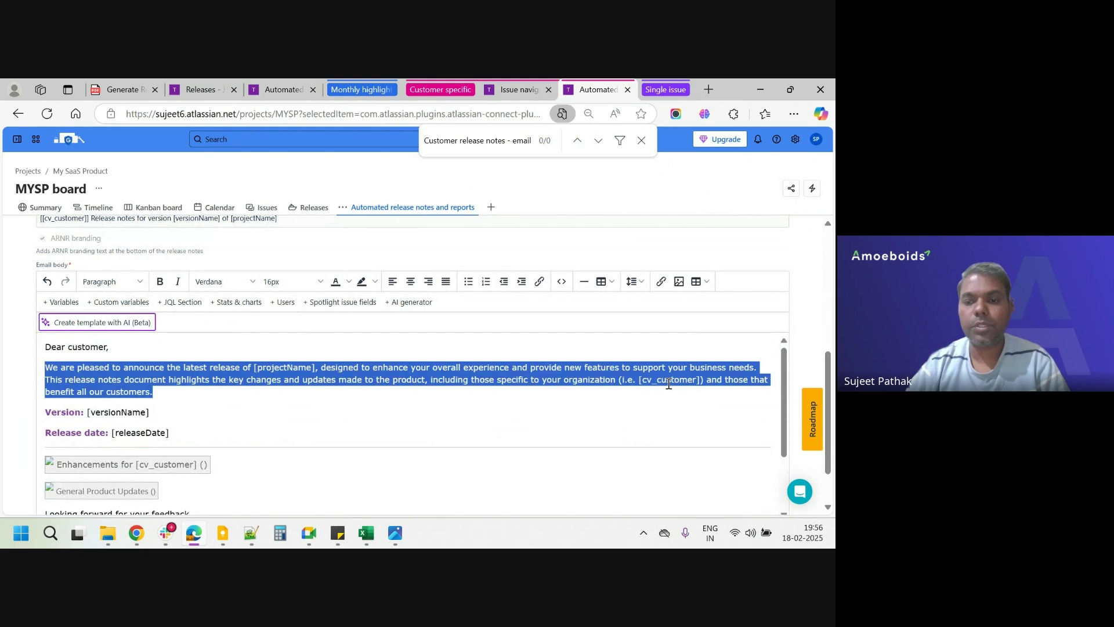
{"action": "left_click", "coordinate": [664, 384]}
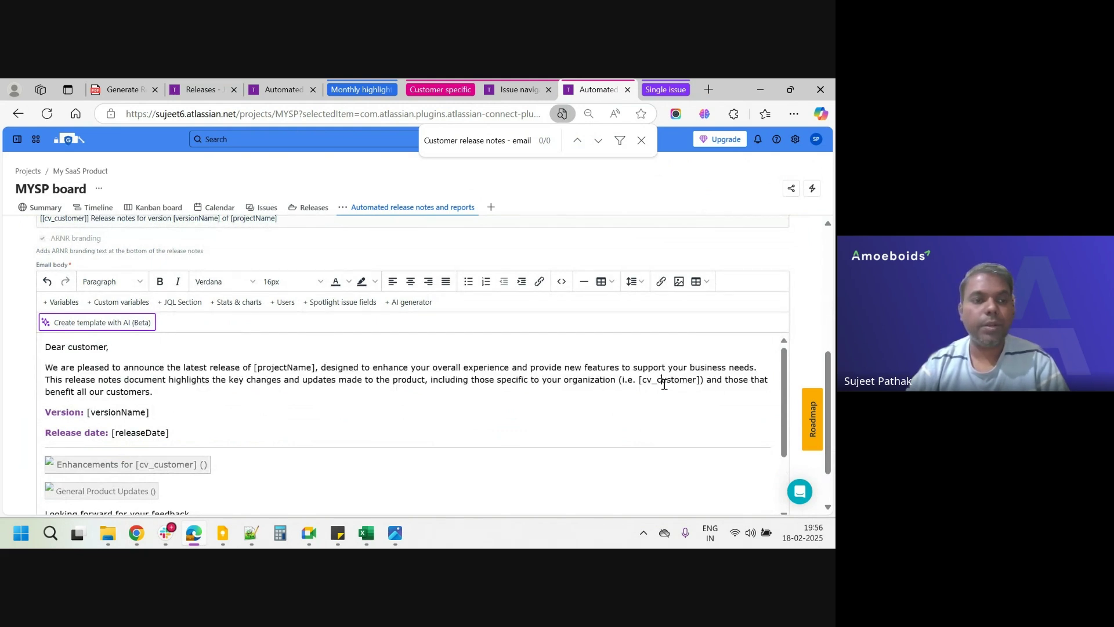
{"action": "scroll", "coordinate": [424, 397], "scroll_direction": "up", "scroll_amount": 1}
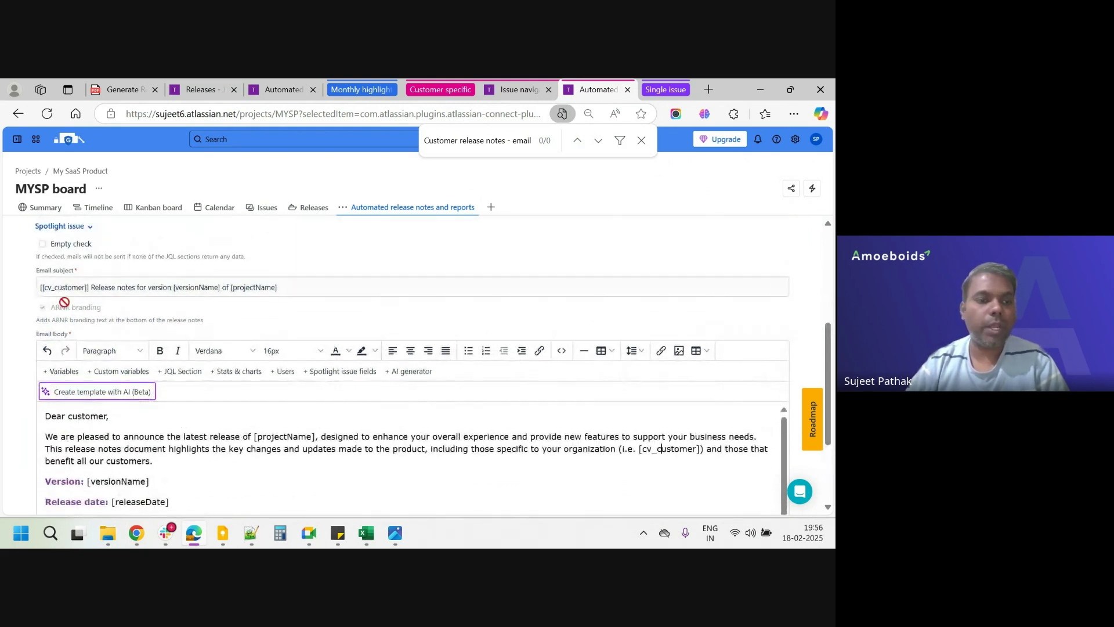
{"action": "left_click", "coordinate": [57, 289]}
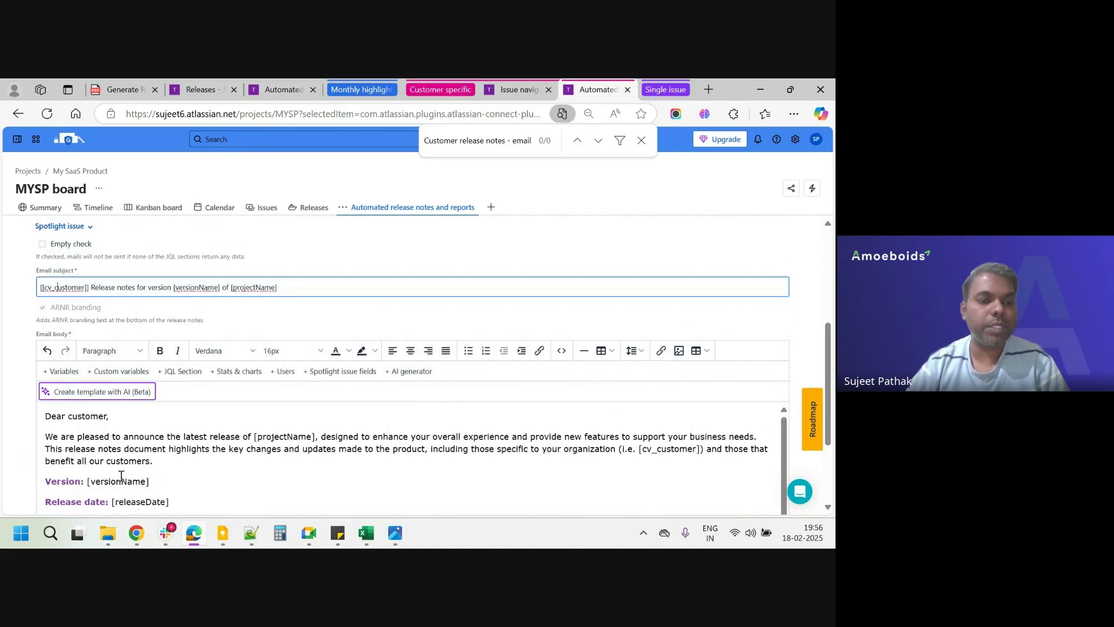
Open the "Enhancements for [cv_customer]" JQL section, review its title, description and JQL, and close it without changes.
{"action": "scroll", "coordinate": [121, 476], "scroll_direction": "down", "scroll_amount": 2}
{"action": "left_click", "coordinate": [152, 451]}
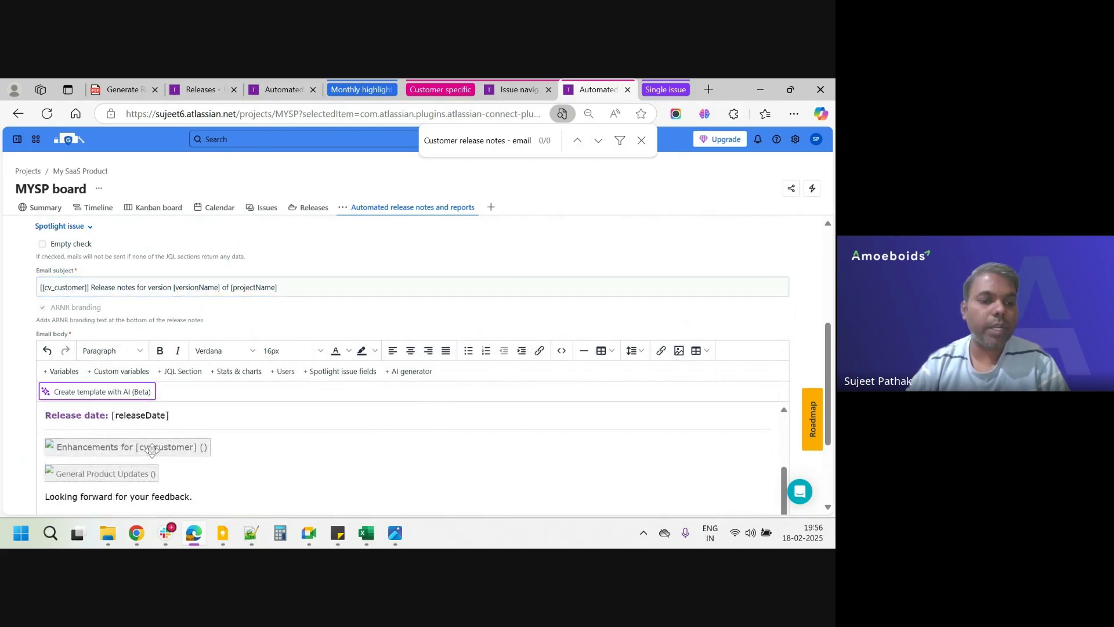
{"action": "left_click", "coordinate": [113, 422]}
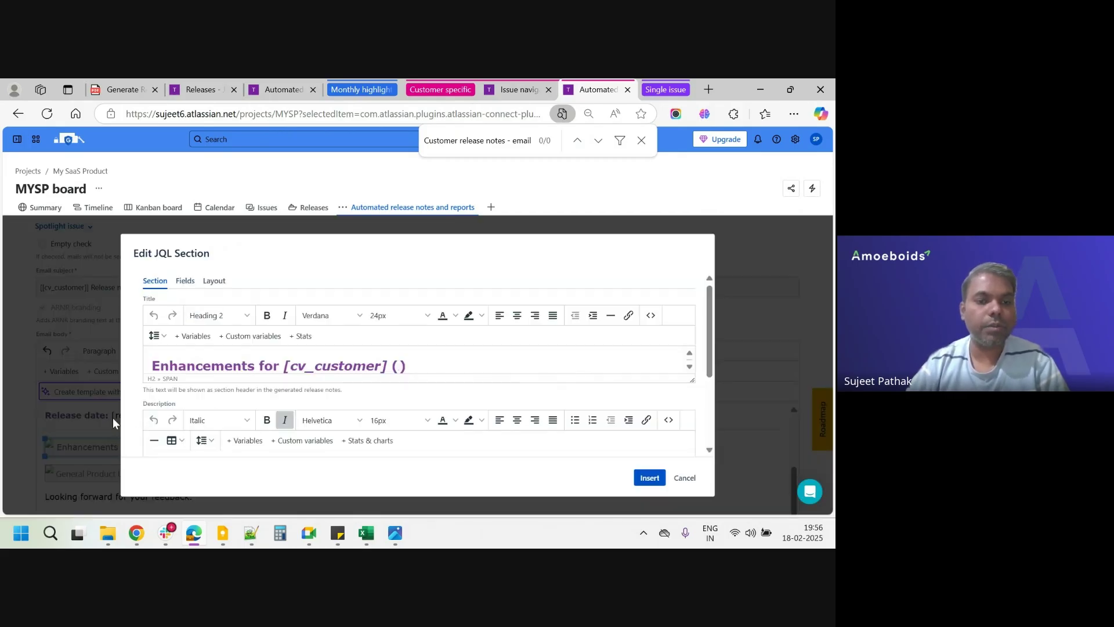
{"action": "scroll", "coordinate": [333, 376], "scroll_direction": "down", "scroll_amount": 3}
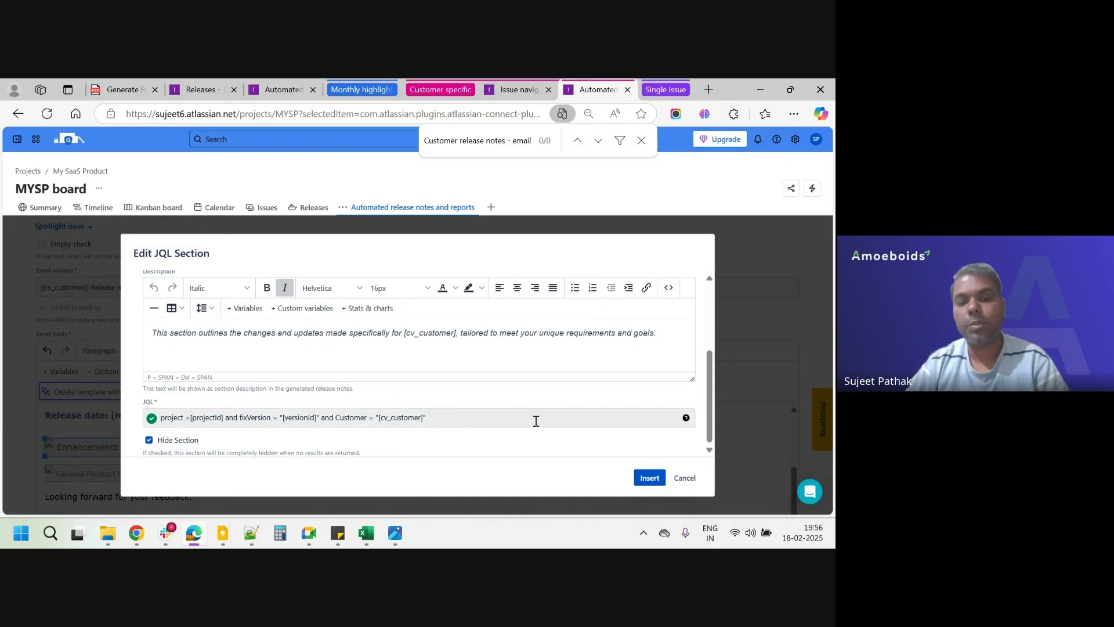
{"action": "left_click", "coordinate": [685, 477]}
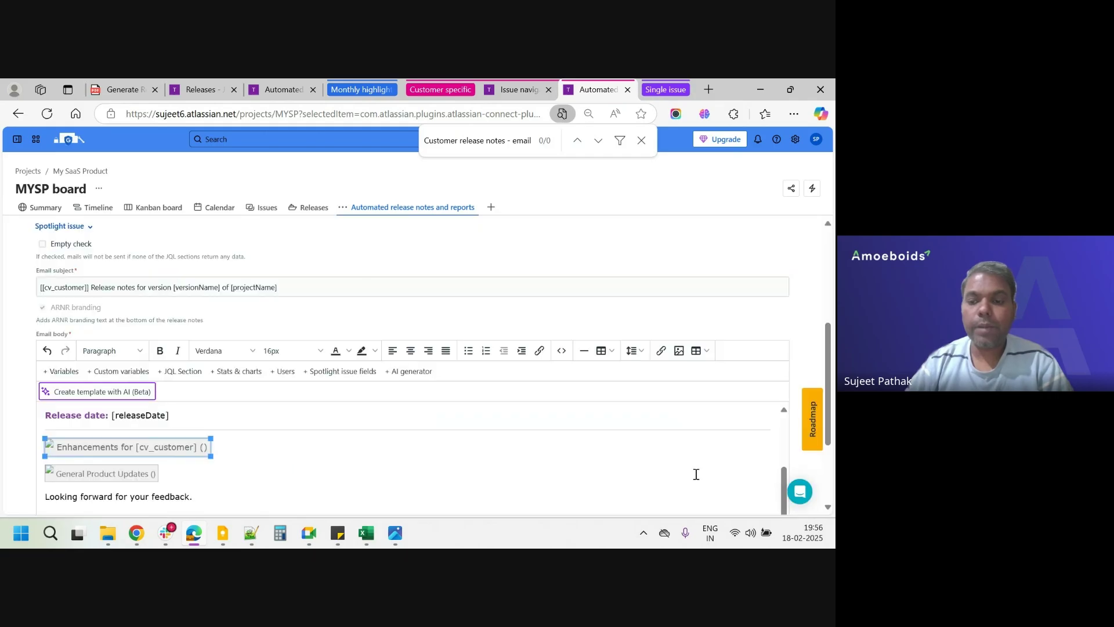
Open the preview of the customer release notes template and select v15.05.24 as the version.
{"action": "scroll", "coordinate": [726, 403], "scroll_direction": "down", "scroll_amount": 2}
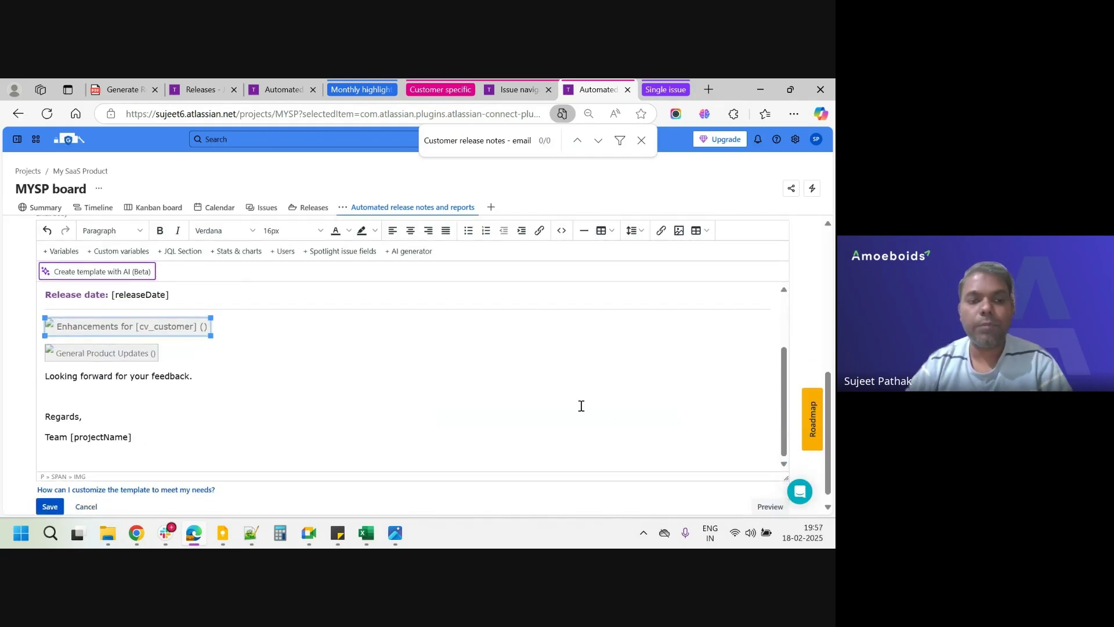
{"action": "scroll", "coordinate": [580, 406], "scroll_direction": "down", "scroll_amount": 1}
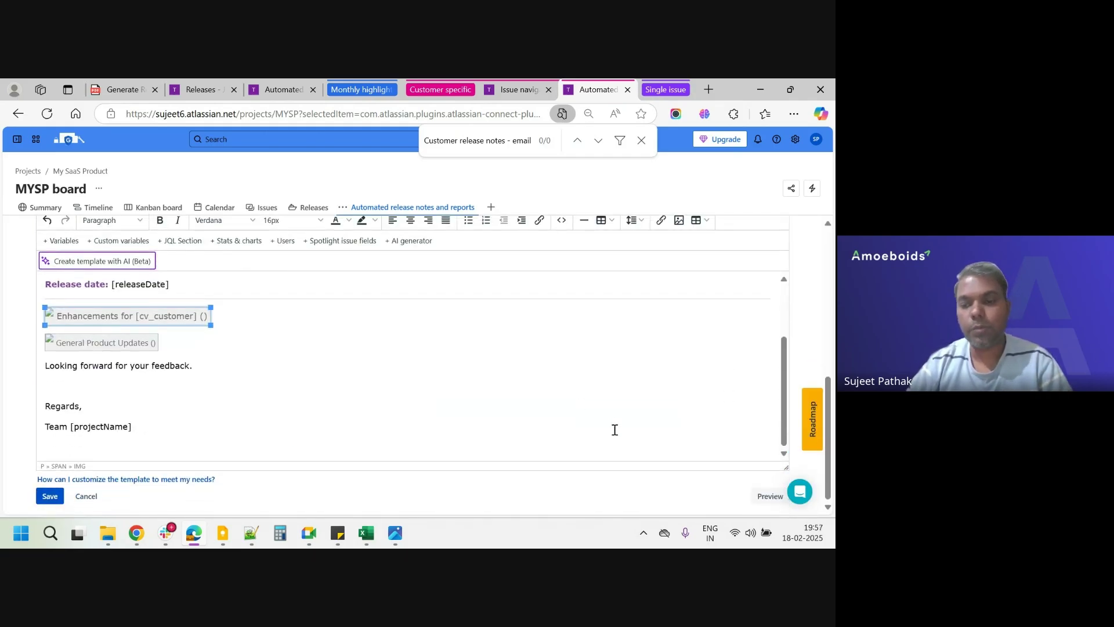
{"action": "left_click", "coordinate": [761, 498]}
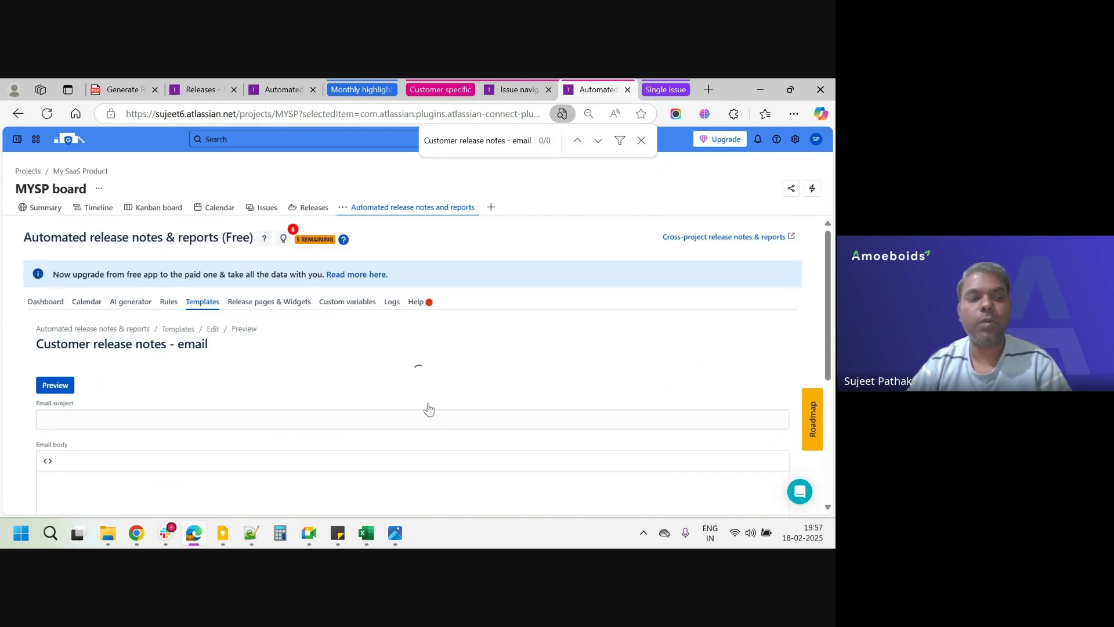
{"action": "left_click", "coordinate": [200, 400]}
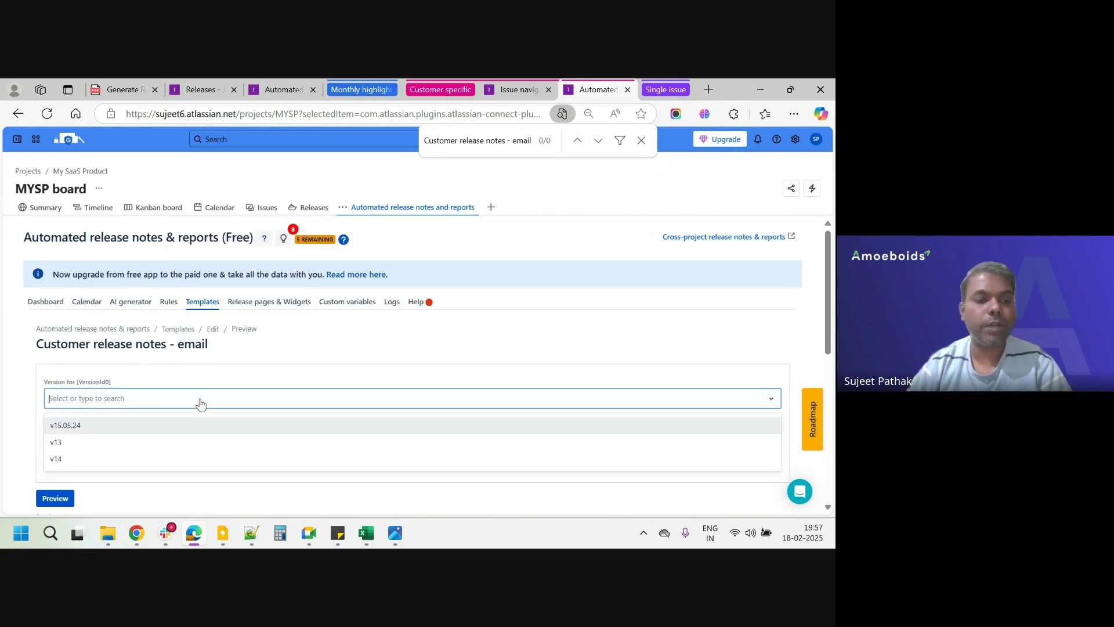
{"action": "left_click", "coordinate": [267, 371]}
{"action": "scroll", "coordinate": [268, 372], "scroll_direction": "down", "scroll_amount": 1}
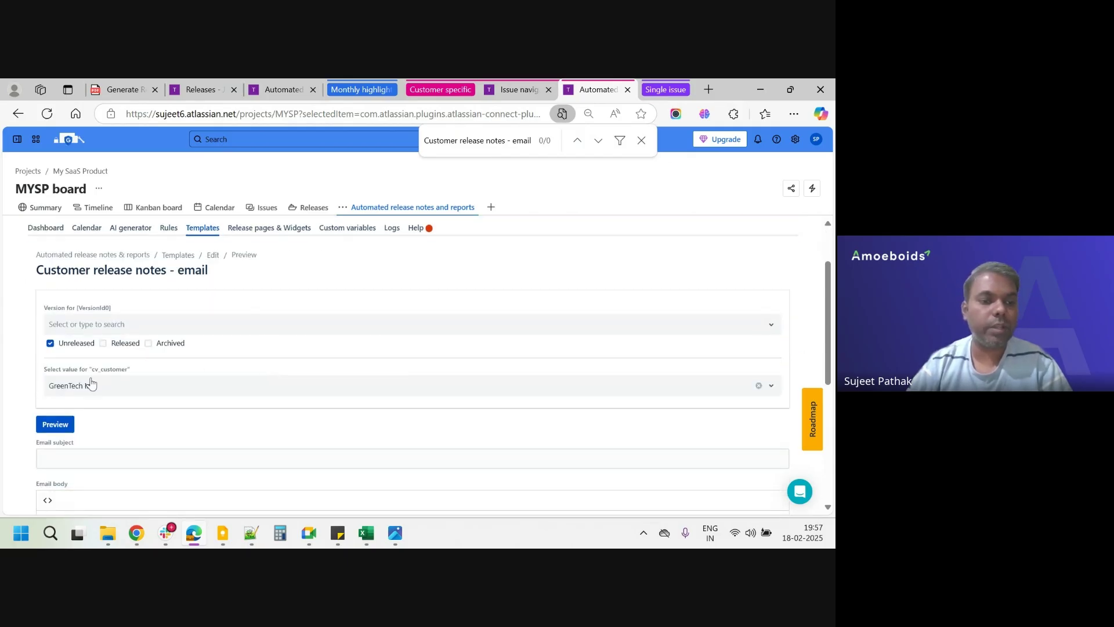
{"action": "left_click", "coordinate": [111, 324]}
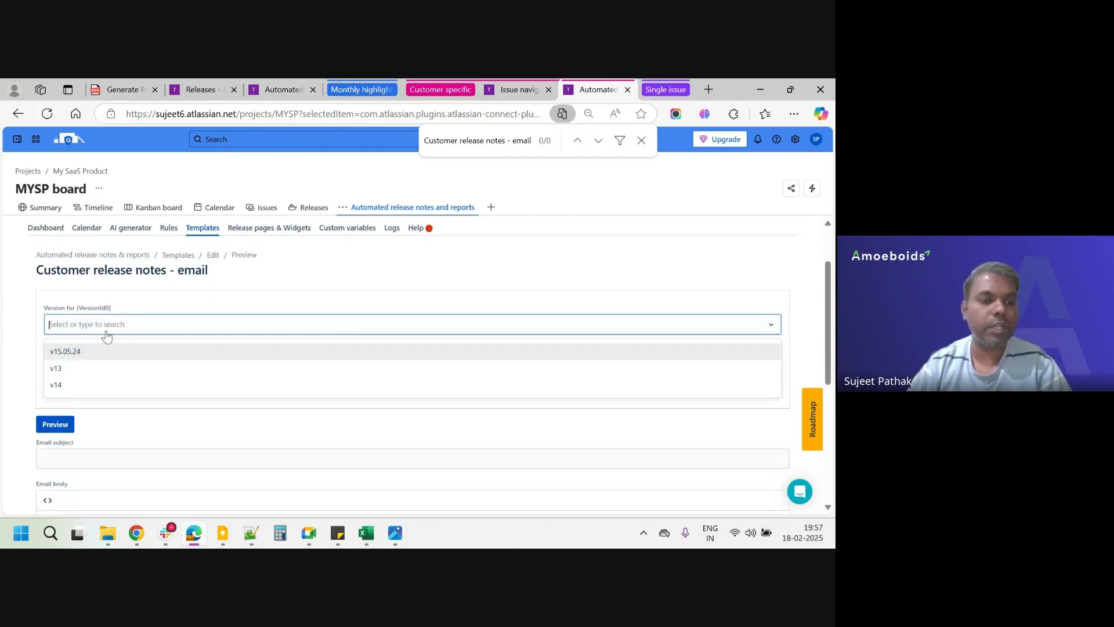
{"action": "left_click", "coordinate": [72, 351]}
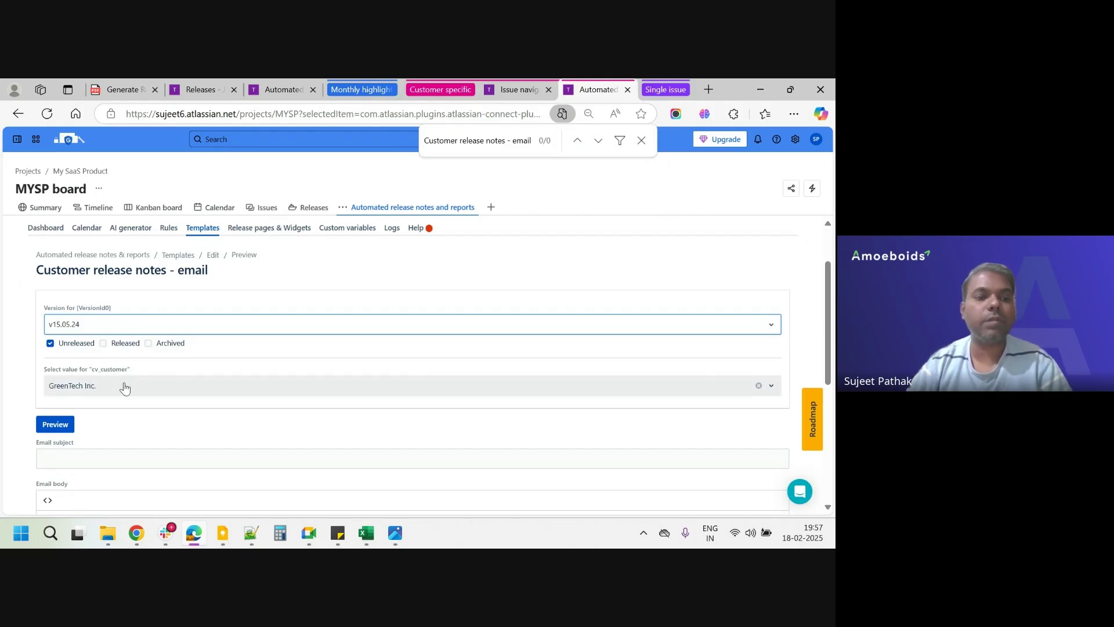
Set cv_customer to MedPro Solutions, generate the preview, and review the resulting email subject and body.
{"action": "left_click", "coordinate": [124, 388]}
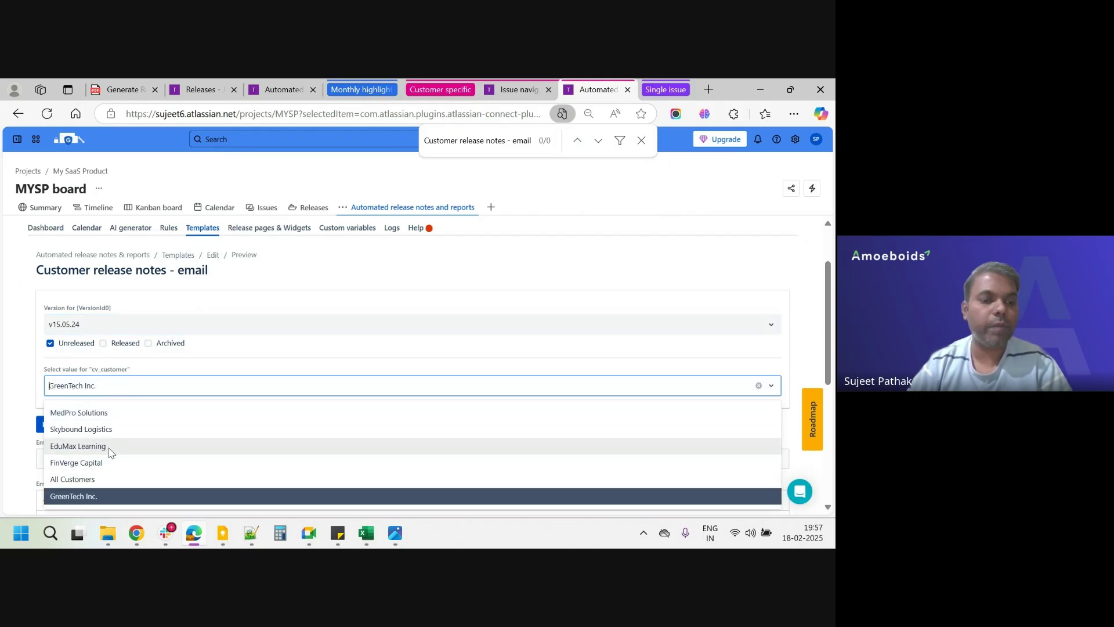
{"action": "left_click", "coordinate": [134, 419]}
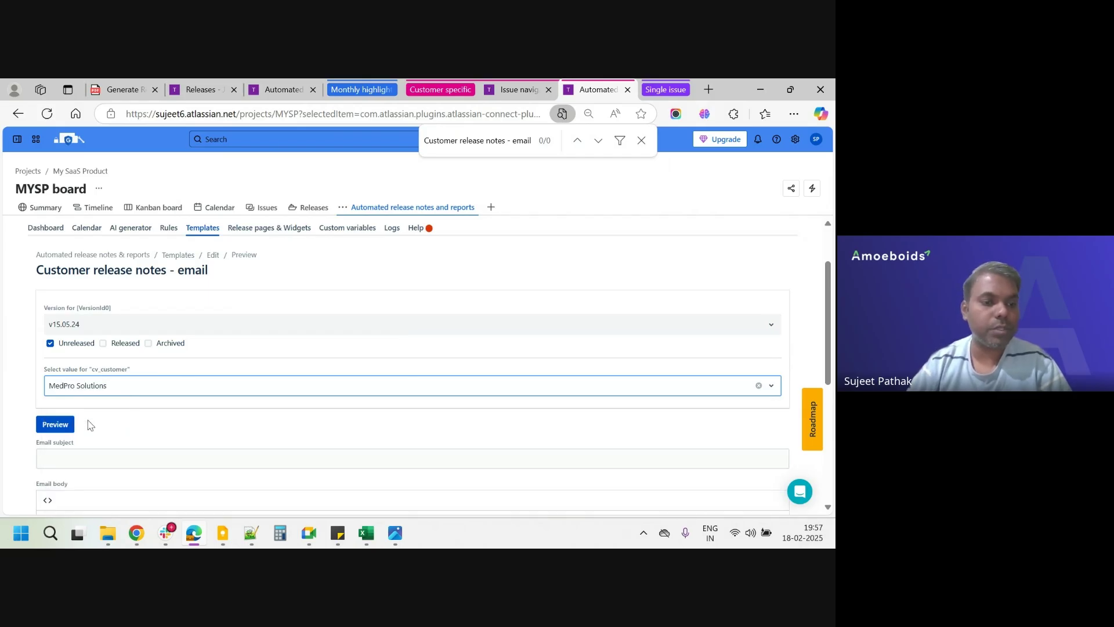
{"action": "left_click", "coordinate": [47, 428]}
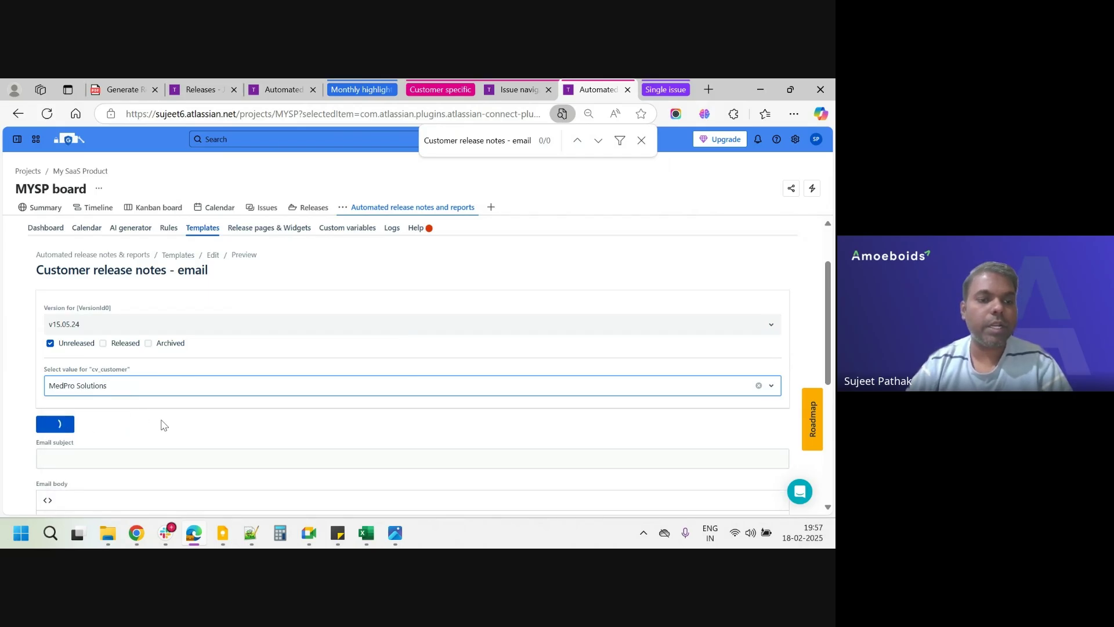
{"action": "scroll", "coordinate": [162, 425], "scroll_direction": "down", "scroll_amount": 2}
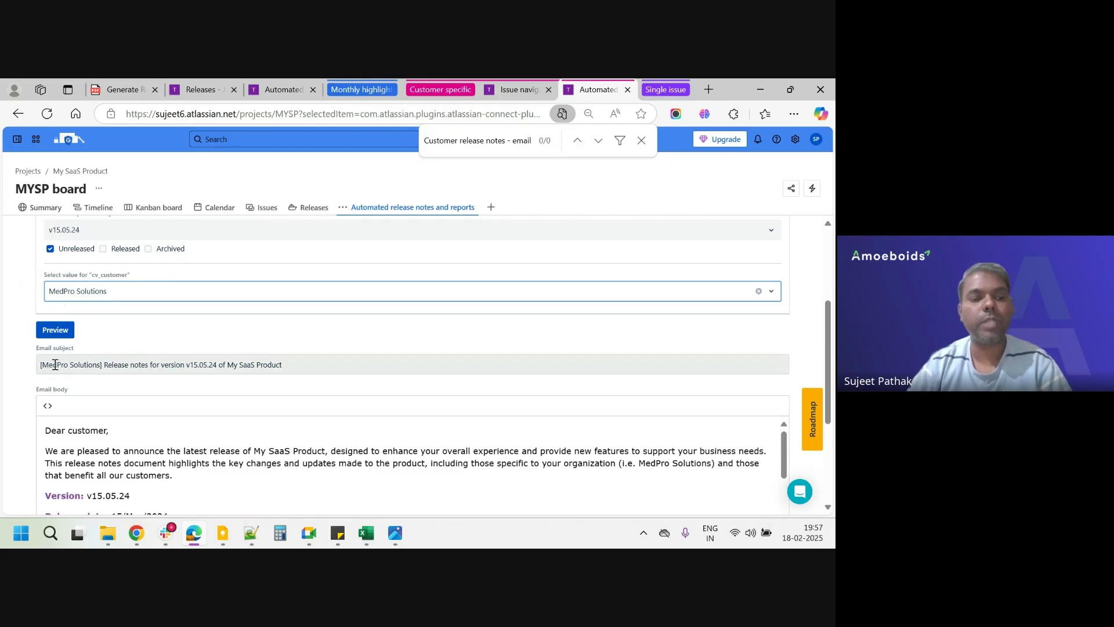
{"action": "scroll", "coordinate": [459, 386], "scroll_direction": "down", "scroll_amount": 1}
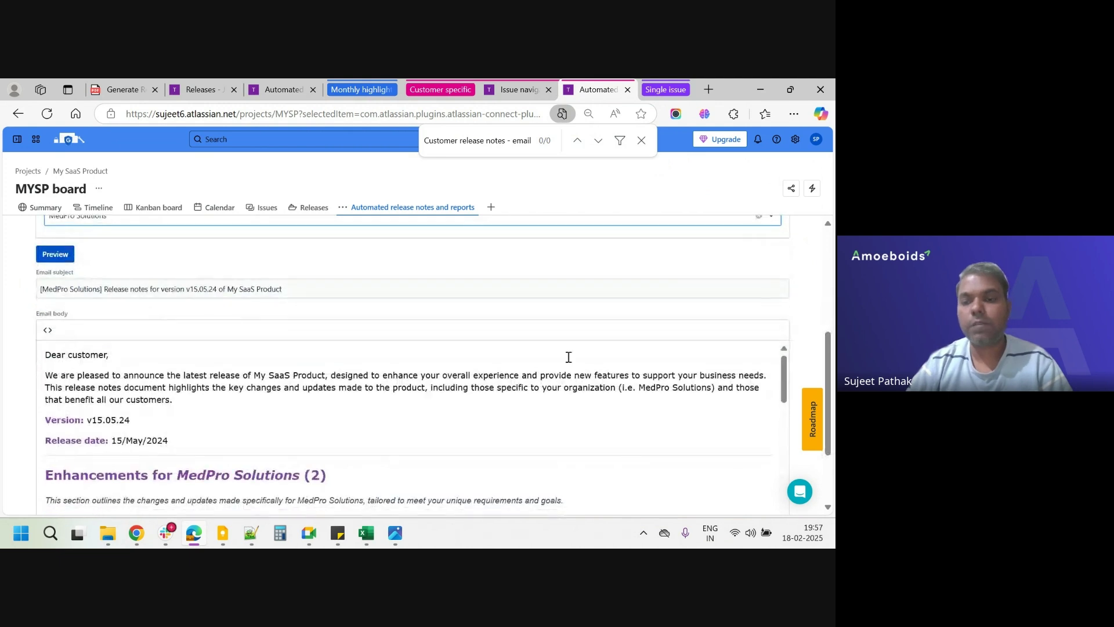
Examine the MedPro Solutions email preview from the introduction through its customer enhancements and General Product Updates to the closing.
{"action": "double_click", "coordinate": [677, 388]}
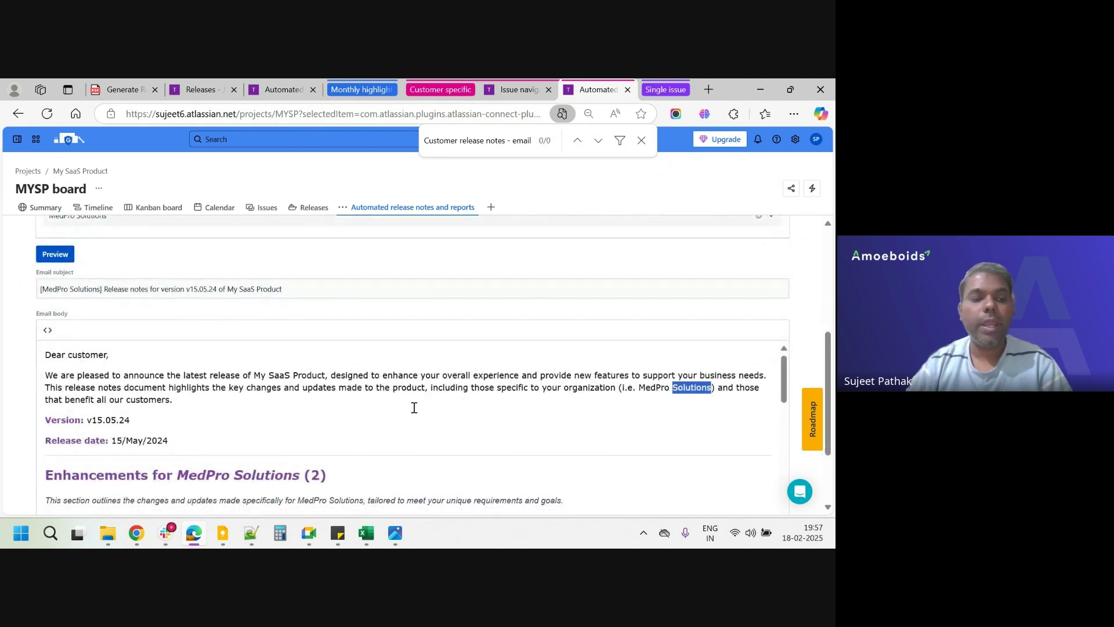
{"action": "scroll", "coordinate": [414, 407], "scroll_direction": "down", "scroll_amount": 2}
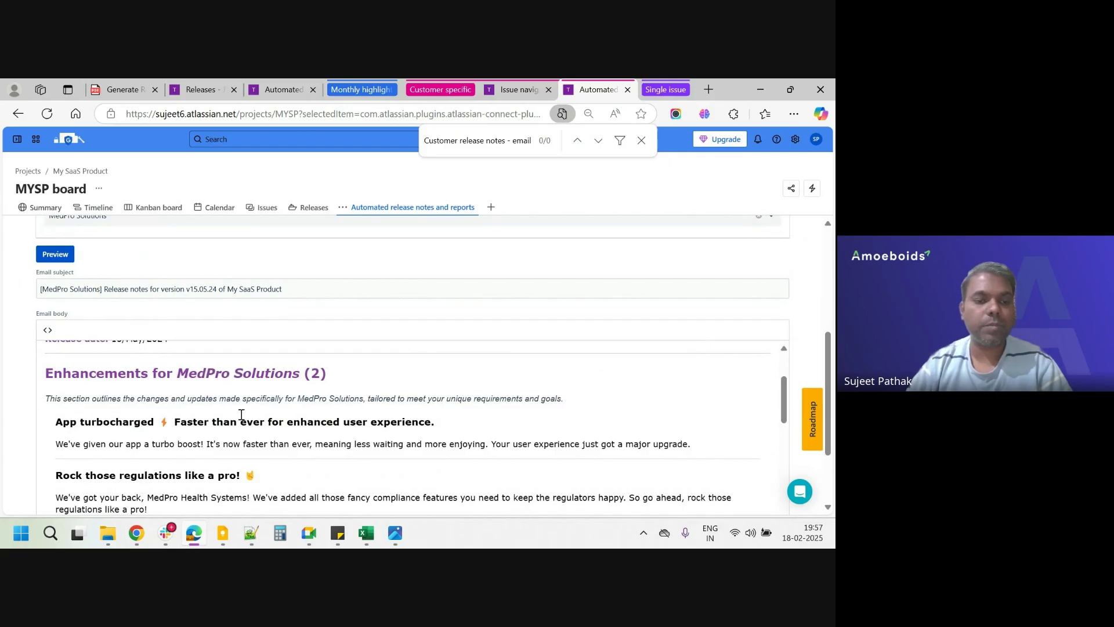
{"action": "scroll", "coordinate": [241, 415], "scroll_direction": "down", "scroll_amount": 1}
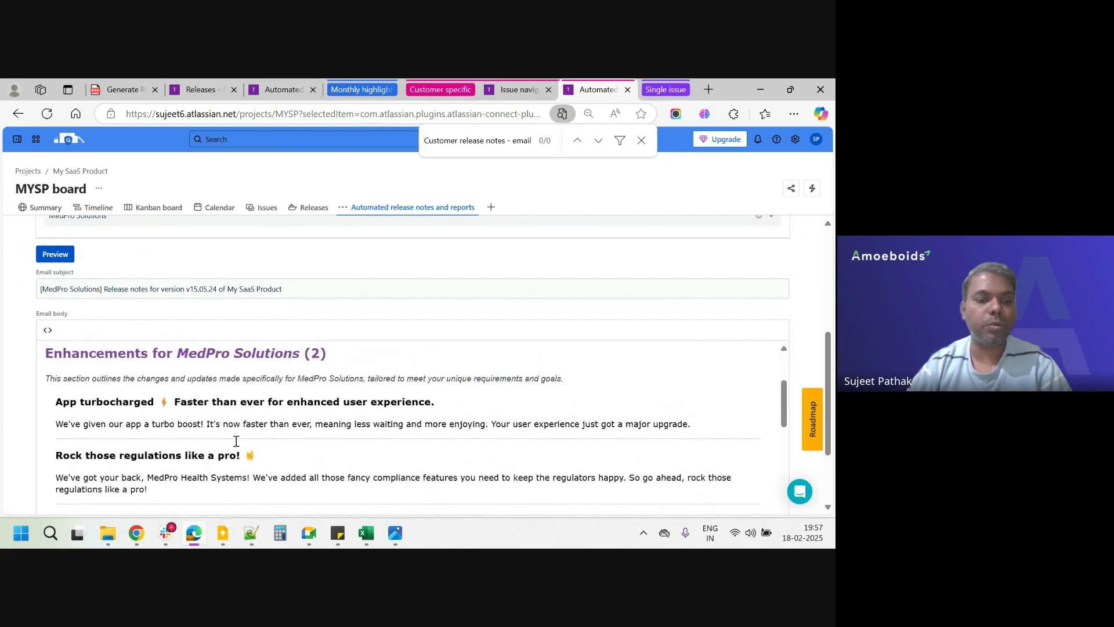
{"action": "scroll", "coordinate": [236, 441], "scroll_direction": "down", "scroll_amount": 2}
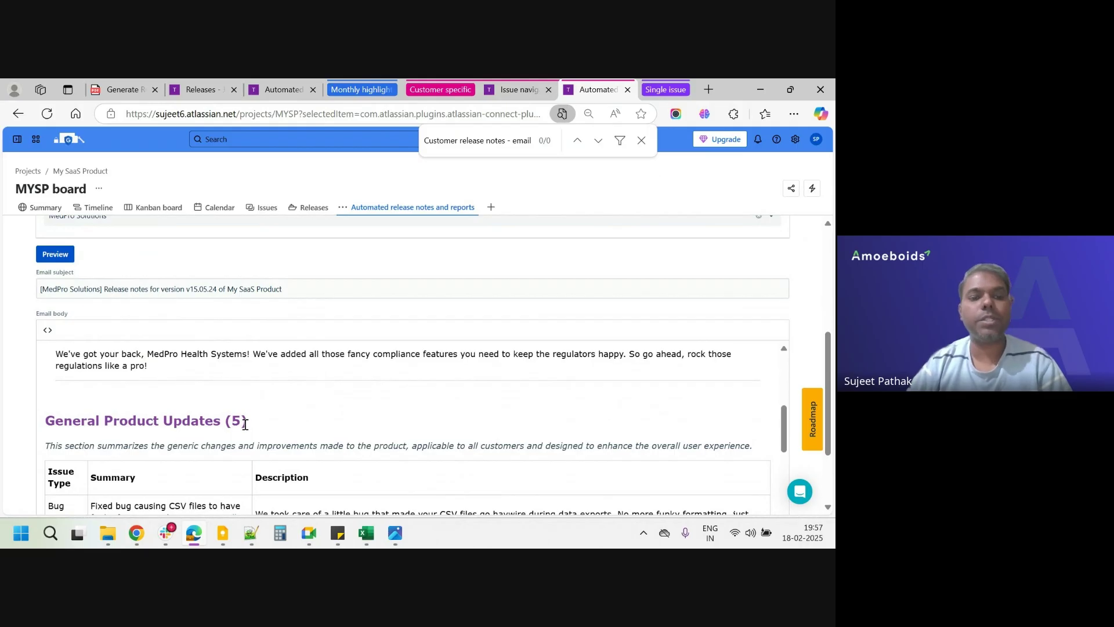
{"action": "scroll", "coordinate": [242, 445], "scroll_direction": "down", "scroll_amount": 8}
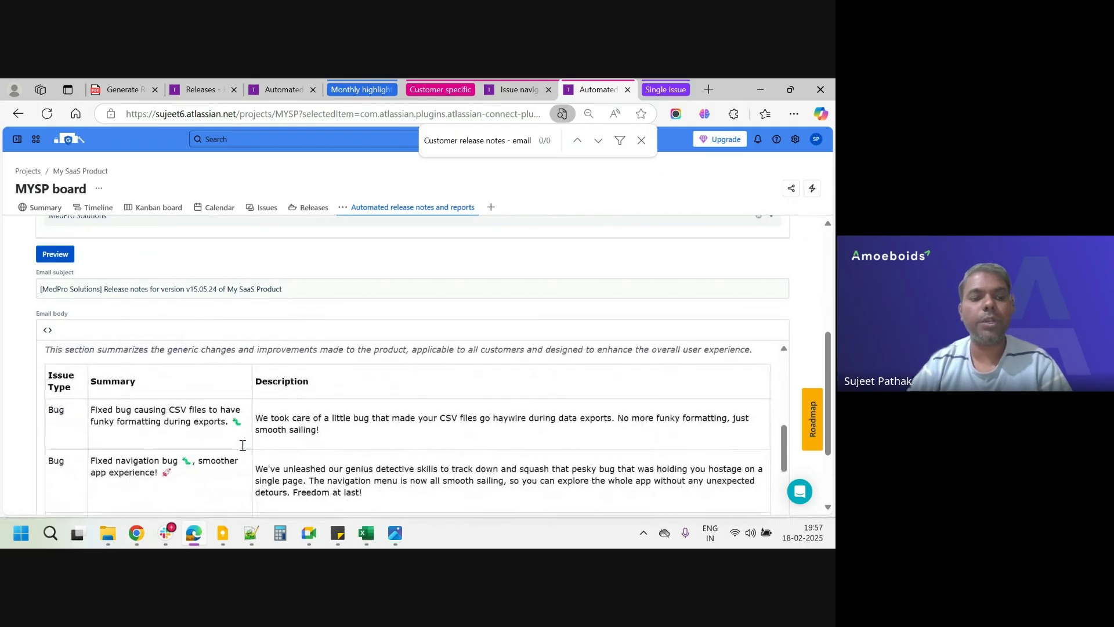
{"action": "scroll", "coordinate": [243, 445], "scroll_direction": "down", "scroll_amount": 1}
{"action": "scroll", "coordinate": [242, 445], "scroll_direction": "up", "scroll_amount": 10}
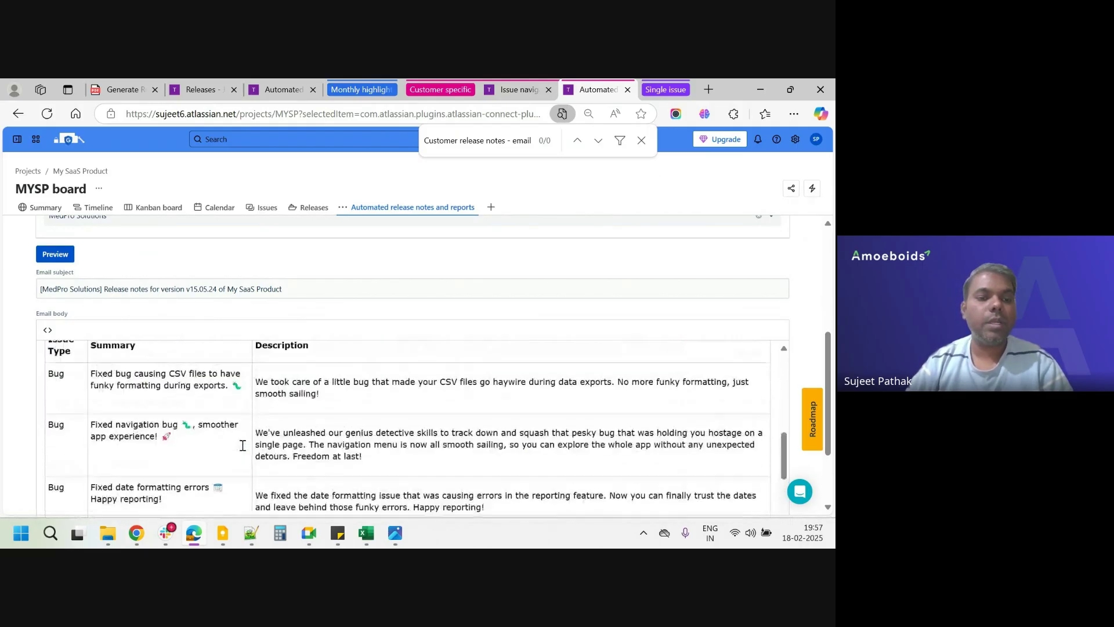
{"action": "scroll", "coordinate": [243, 445], "scroll_direction": "up", "scroll_amount": 1}
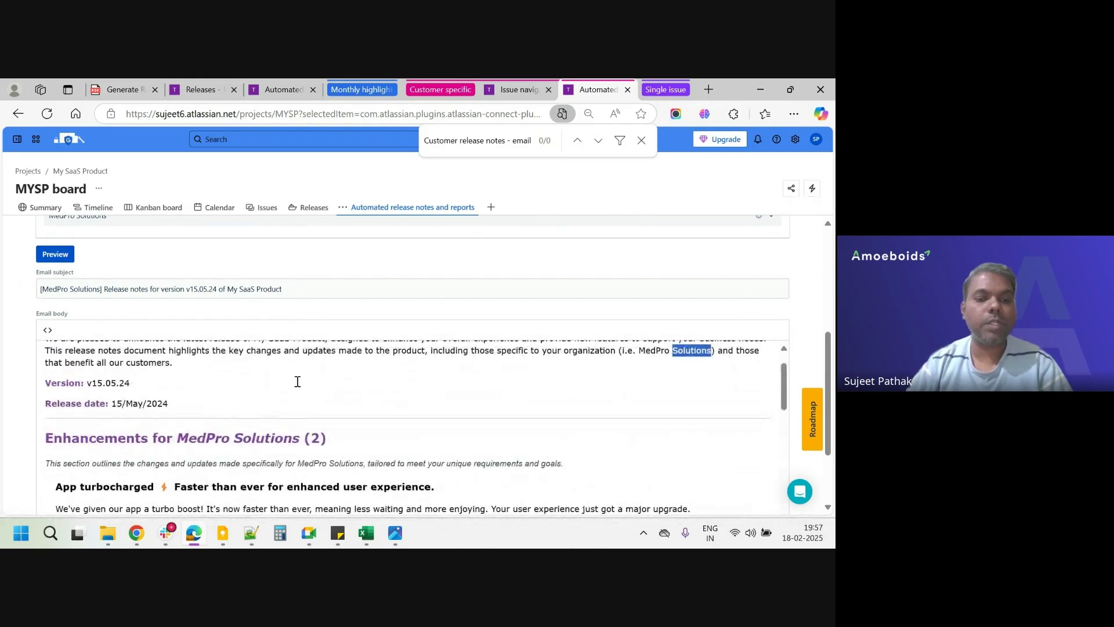
{"action": "scroll", "coordinate": [296, 380], "scroll_direction": "down", "scroll_amount": 1}
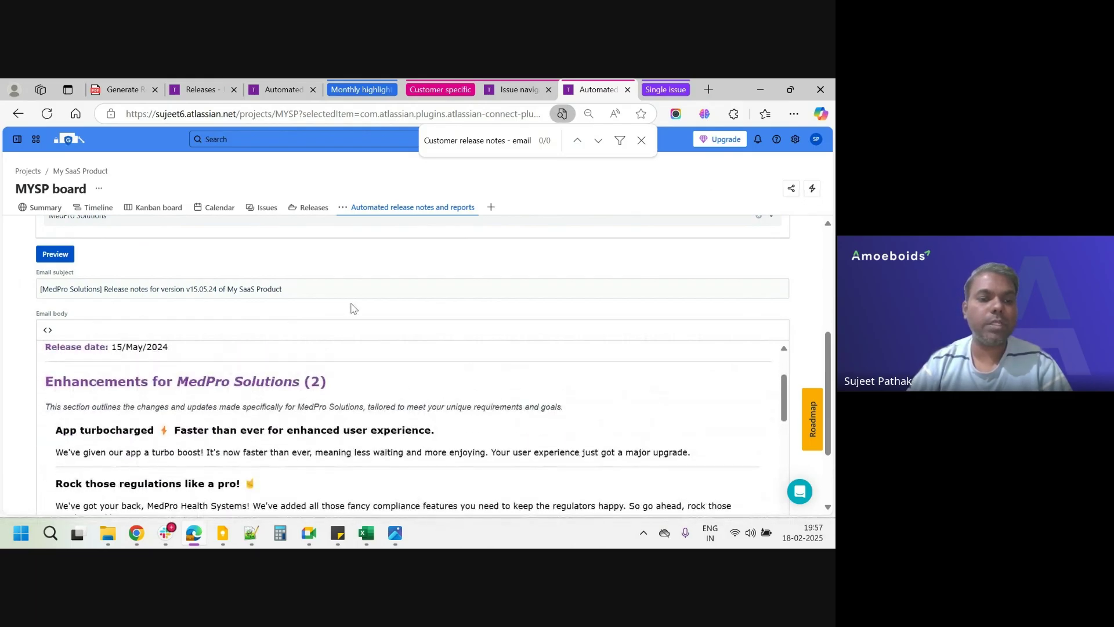
{"action": "scroll", "coordinate": [354, 308], "scroll_direction": "down", "scroll_amount": 2}
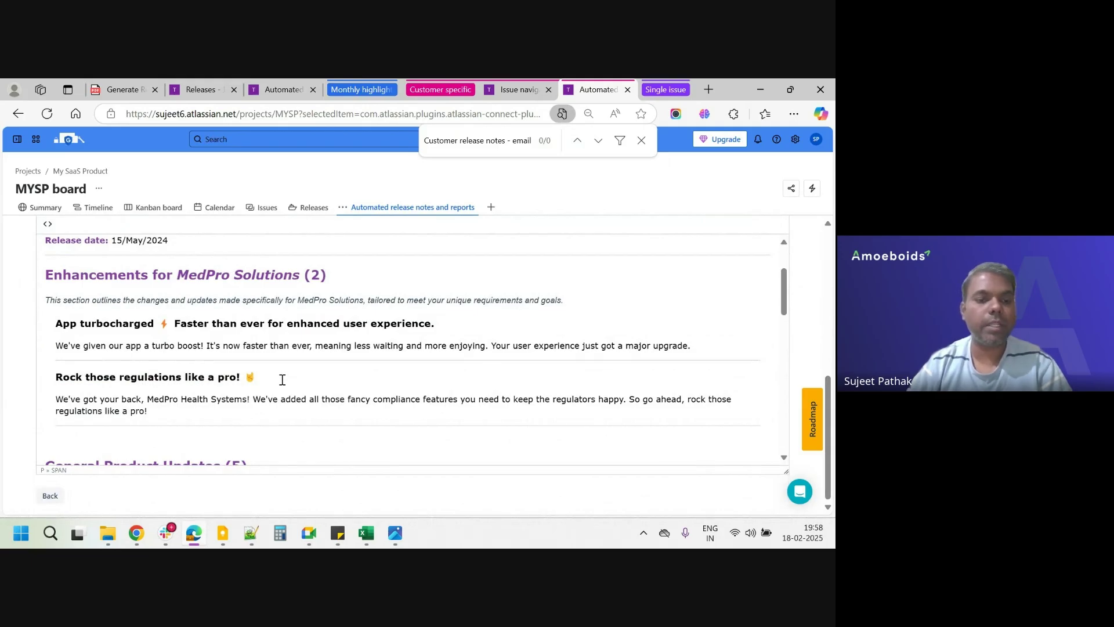
{"action": "scroll", "coordinate": [282, 379], "scroll_direction": "down", "scroll_amount": 2}
{"action": "scroll", "coordinate": [232, 403], "scroll_direction": "down", "scroll_amount": 10}
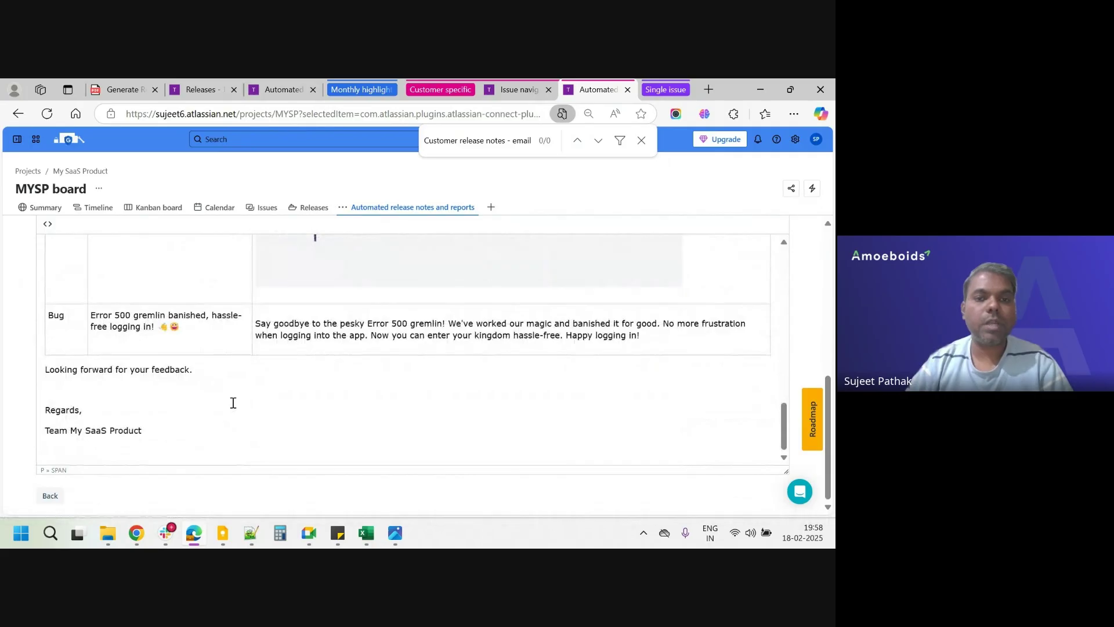
Set cv_customer to Skybound Logistics, regenerate the preview, and review the customer-specific enhancements and general updates in the email.
{"action": "scroll", "coordinate": [233, 403], "scroll_direction": "up", "scroll_amount": 15}
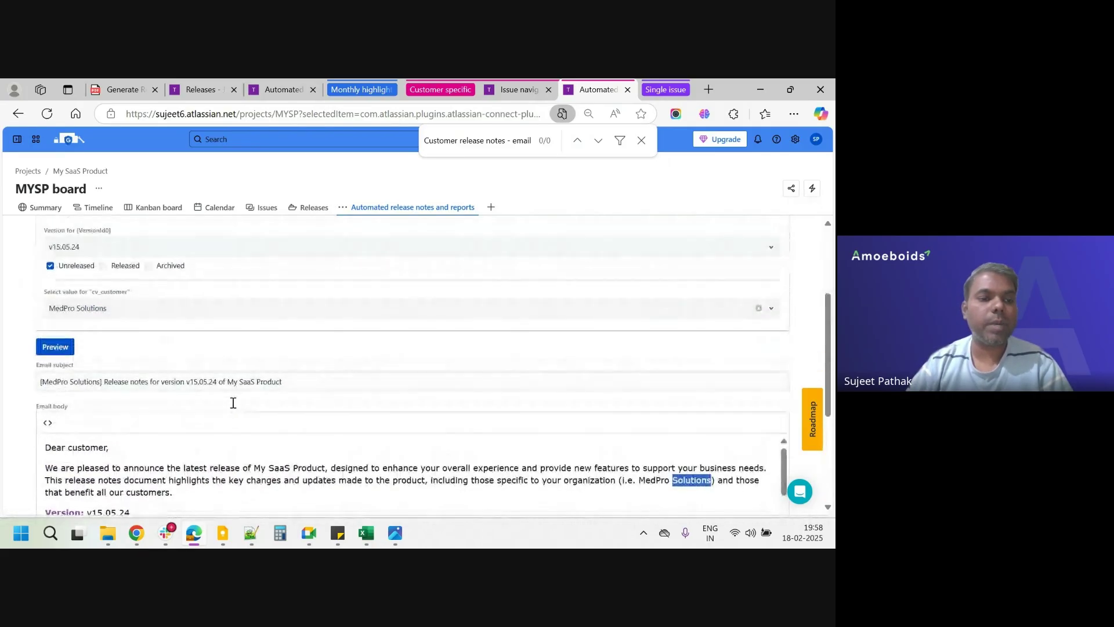
{"action": "left_click", "coordinate": [138, 309]}
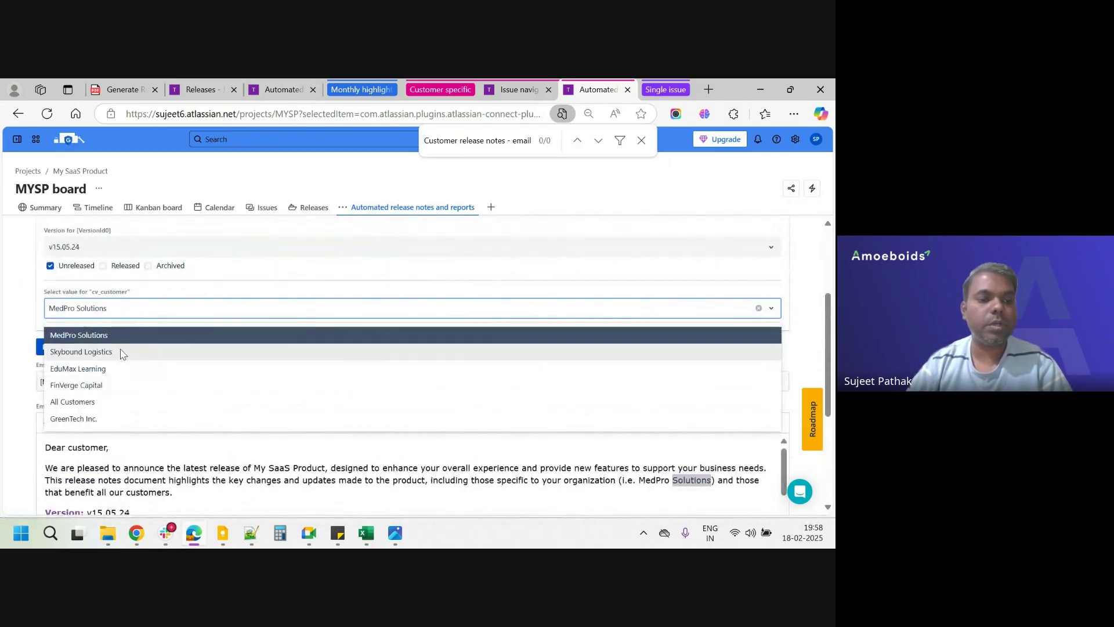
{"action": "left_click", "coordinate": [81, 352]}
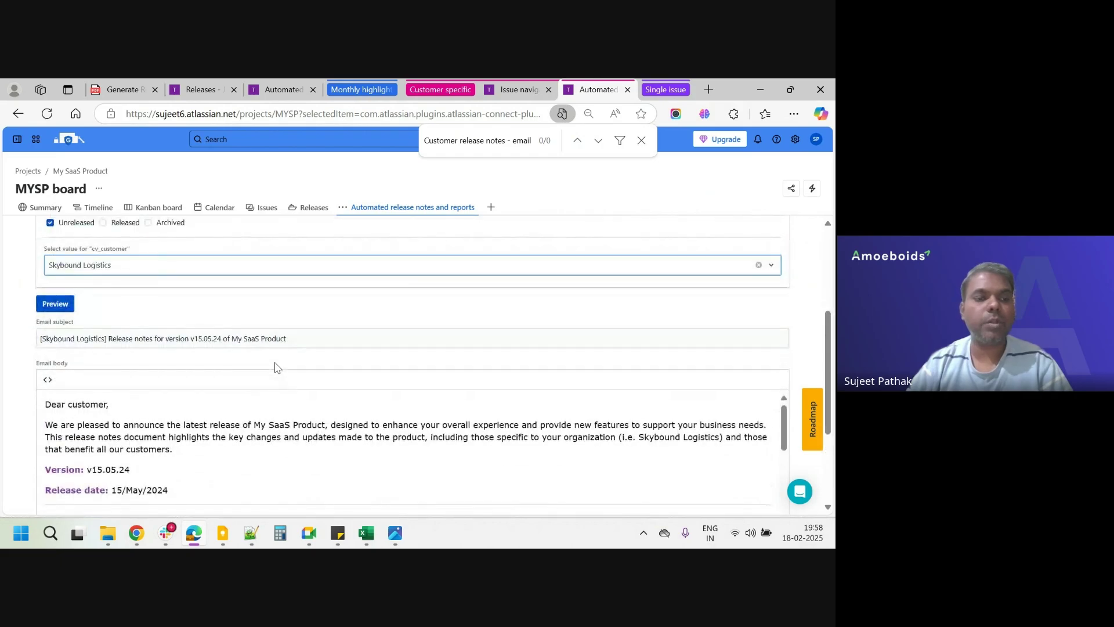
{"action": "scroll", "coordinate": [276, 367], "scroll_direction": "down", "scroll_amount": 4}
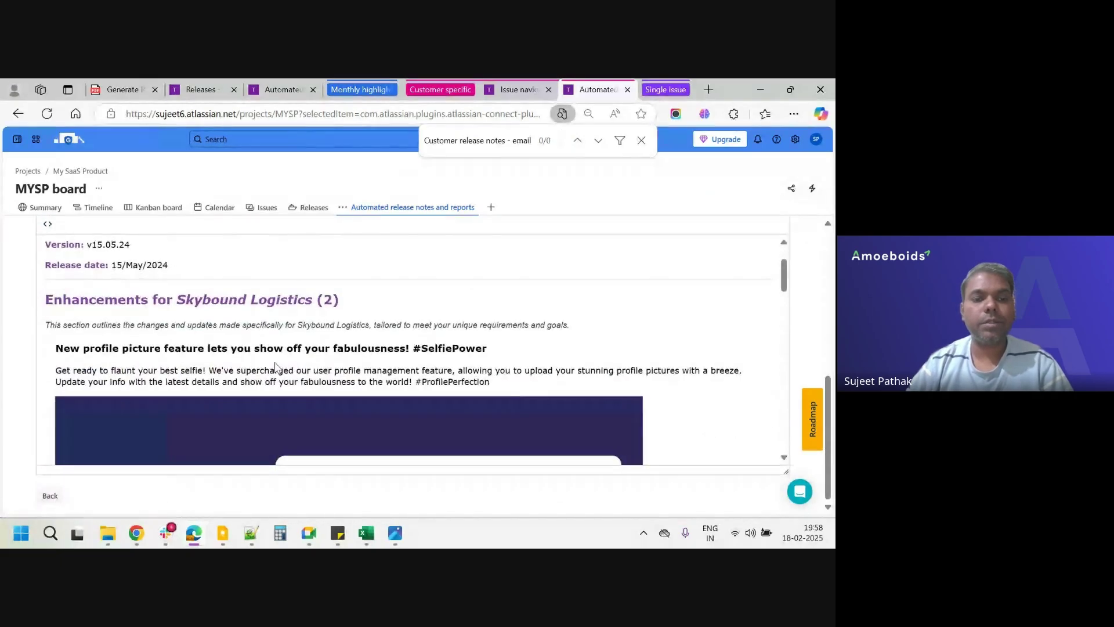
{"action": "scroll", "coordinate": [276, 367], "scroll_direction": "down", "scroll_amount": 8}
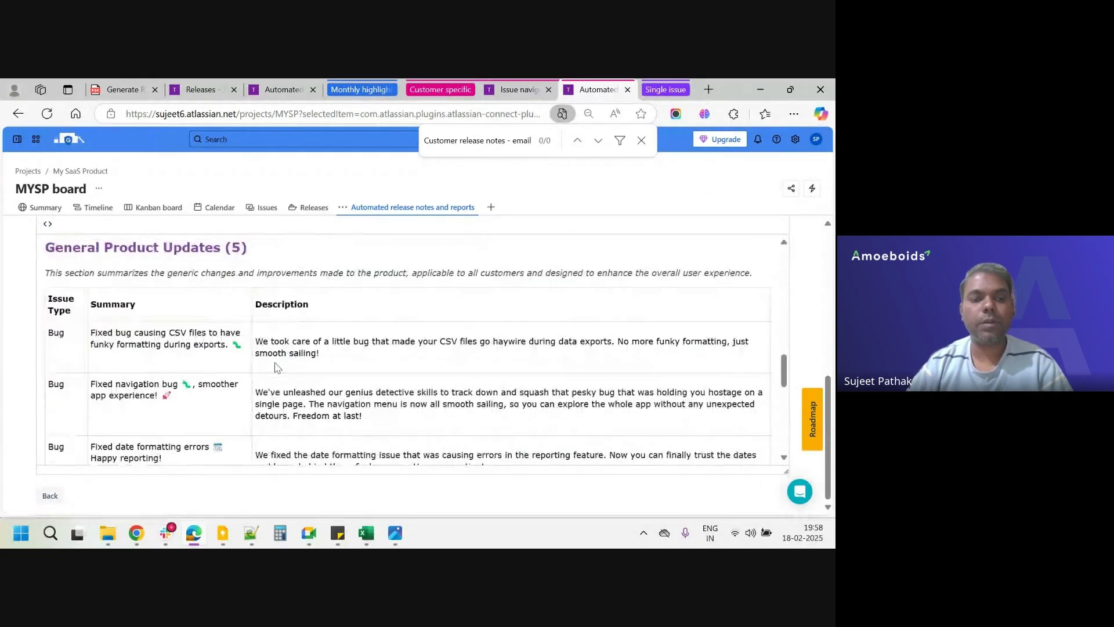
{"action": "scroll", "coordinate": [276, 367], "scroll_direction": "down", "scroll_amount": 10}
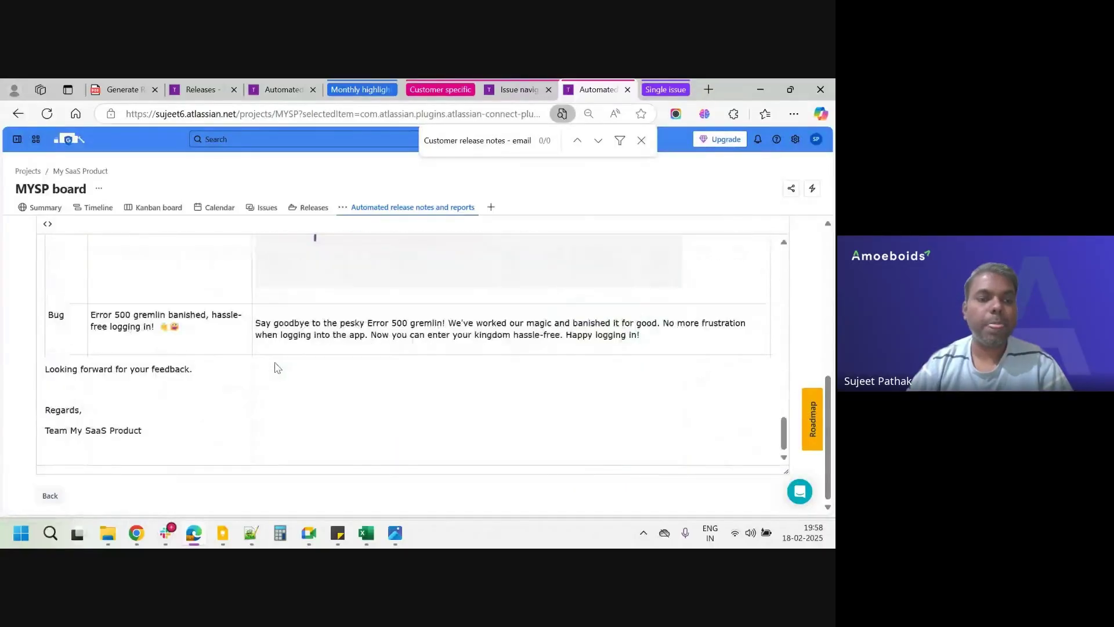
{"action": "scroll", "coordinate": [276, 366], "scroll_direction": "up", "scroll_amount": 8}
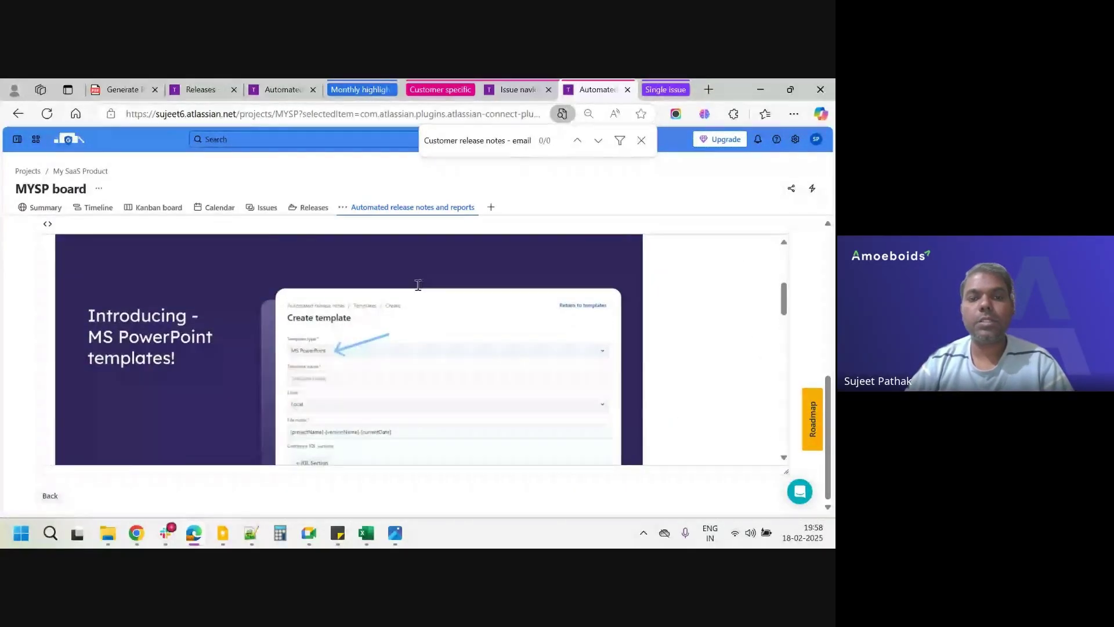
{"action": "scroll", "coordinate": [418, 285], "scroll_direction": "up", "scroll_amount": 10}
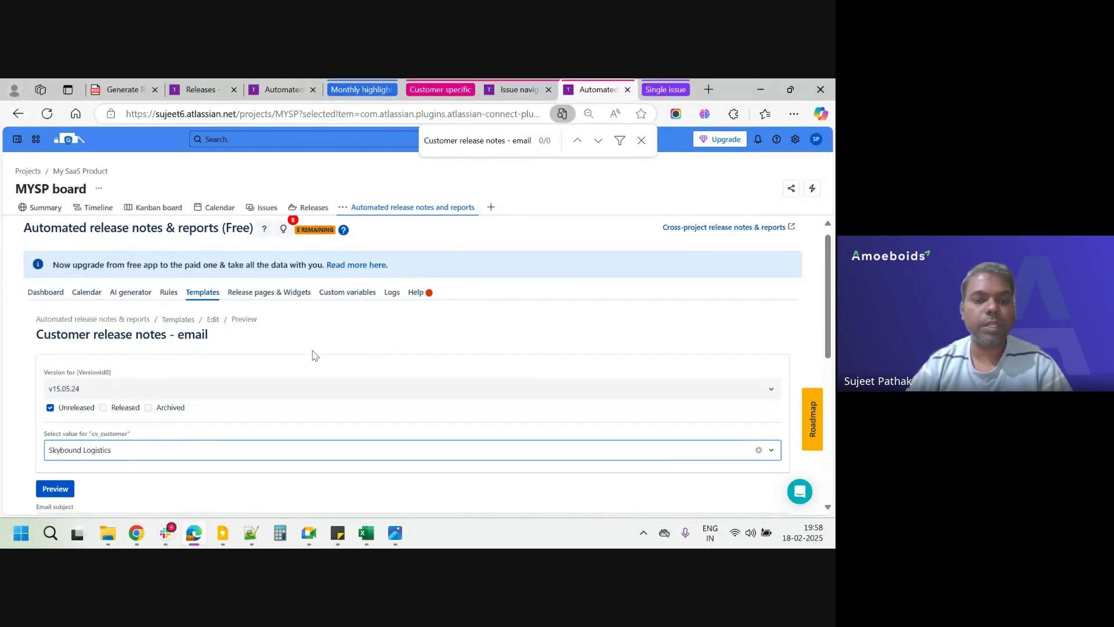
{"action": "scroll", "coordinate": [314, 353], "scroll_direction": "down", "scroll_amount": 4}
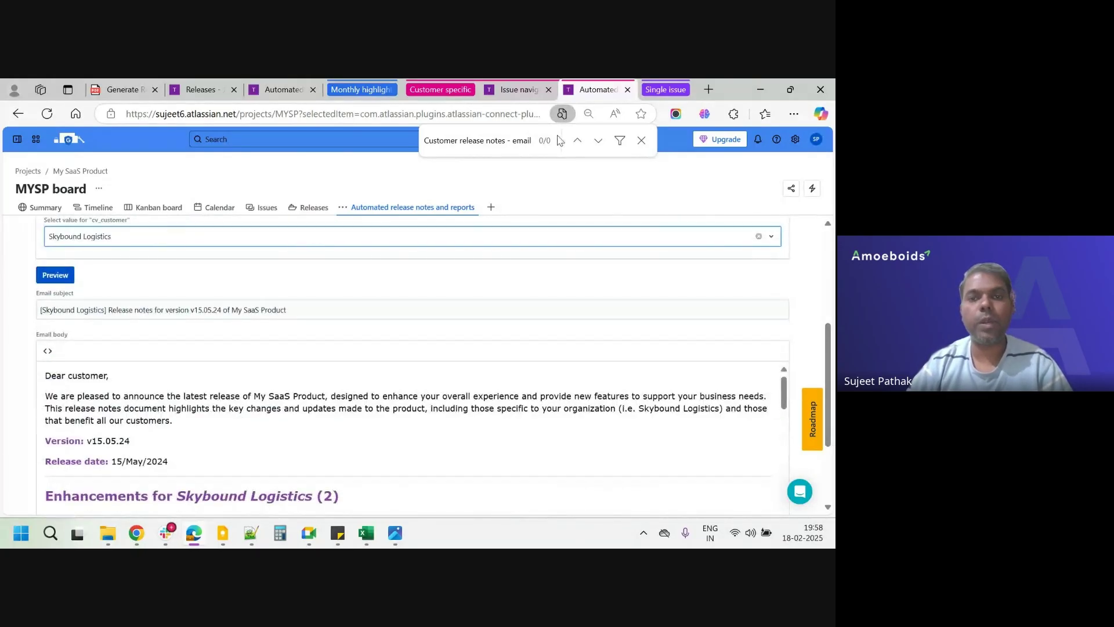
Collapse the Customer specific tab group, expand the Single issue group, and bring up its Weekly development status report template.
{"action": "left_click", "coordinate": [429, 89]}
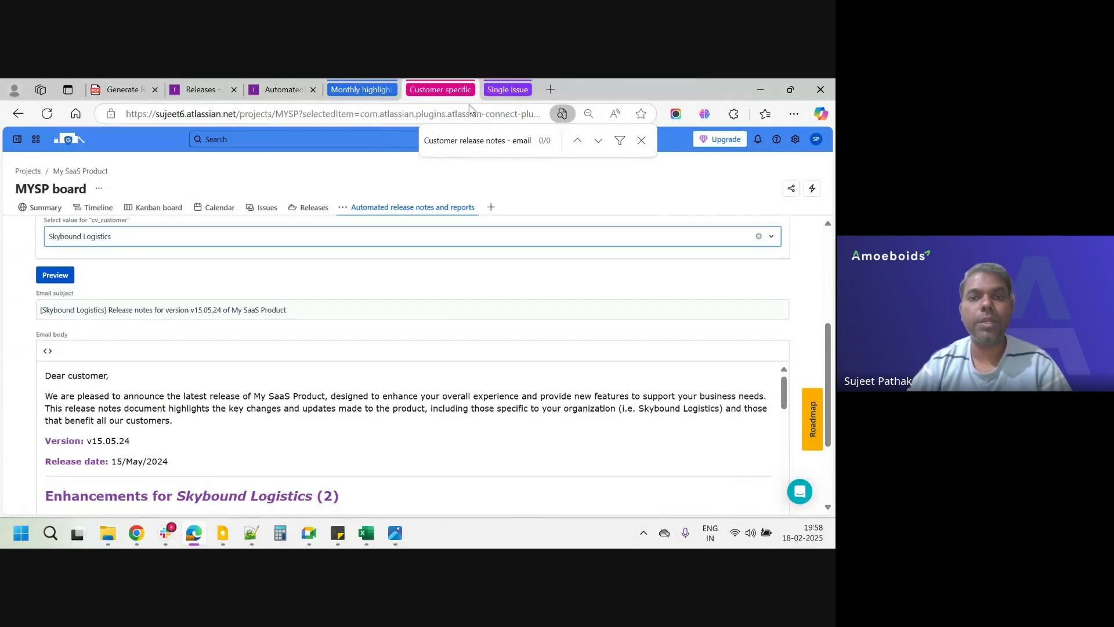
{"action": "left_click", "coordinate": [512, 96]}
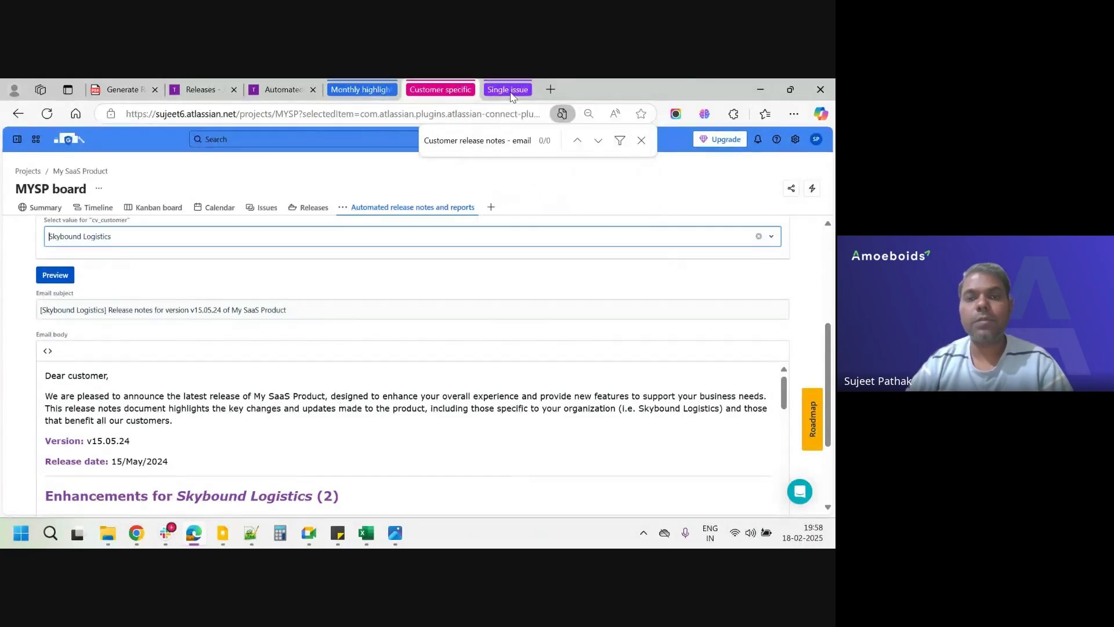
{"action": "mouse_move", "coordinate": [450, 95]}
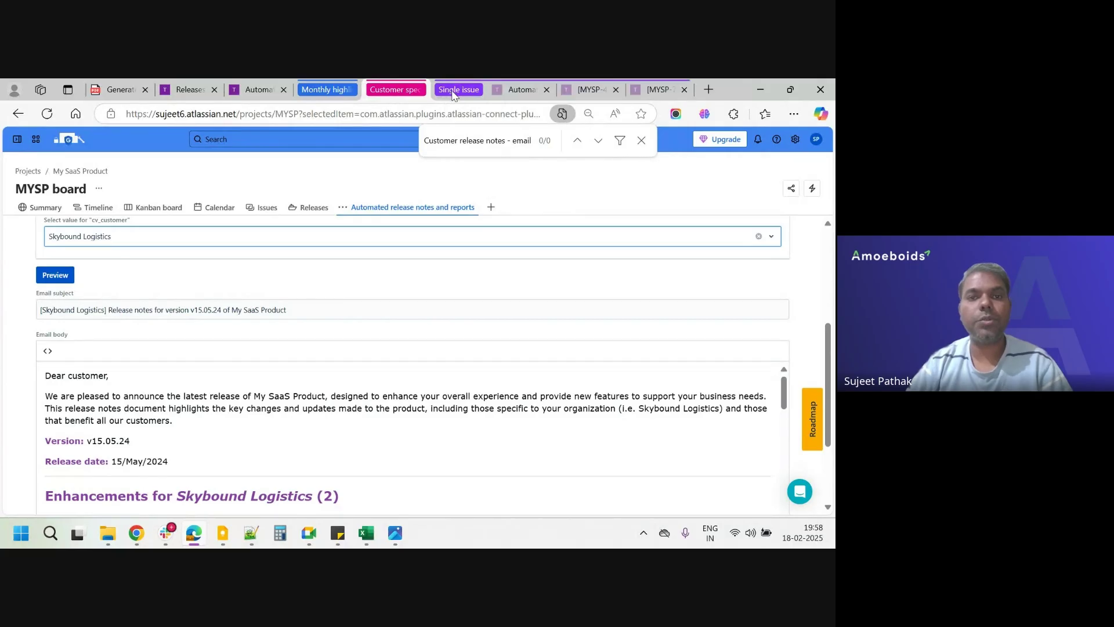
{"action": "left_click", "coordinate": [511, 92]}
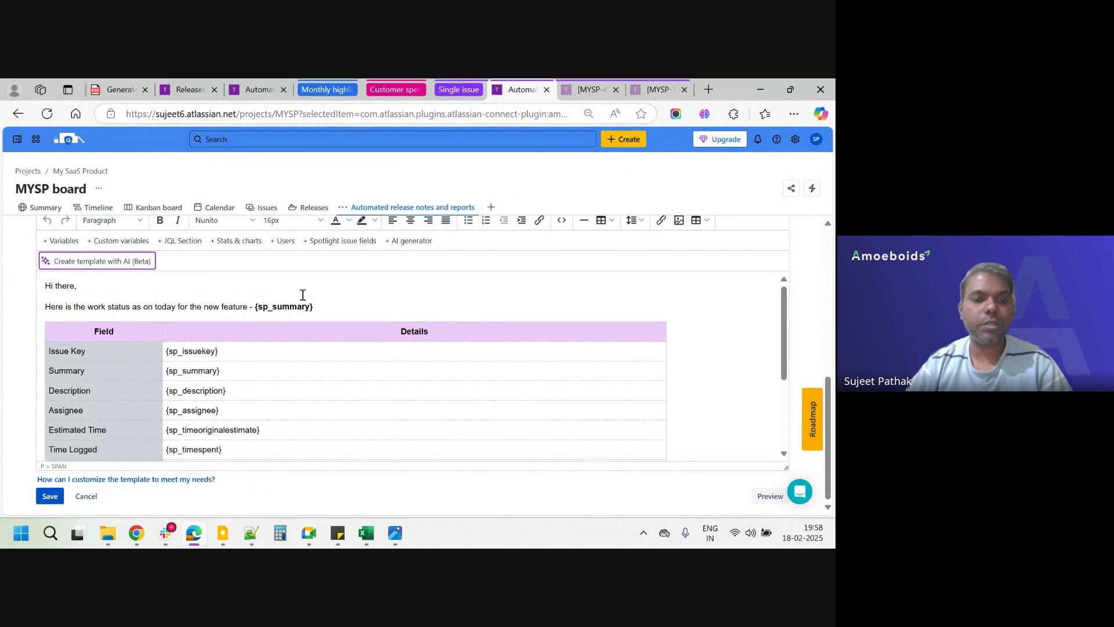
Expand the template's Spotlight issue section, review the option to add a spotlight issue and its fields, and collapse the section.
{"action": "scroll", "coordinate": [302, 294], "scroll_direction": "up", "scroll_amount": 5}
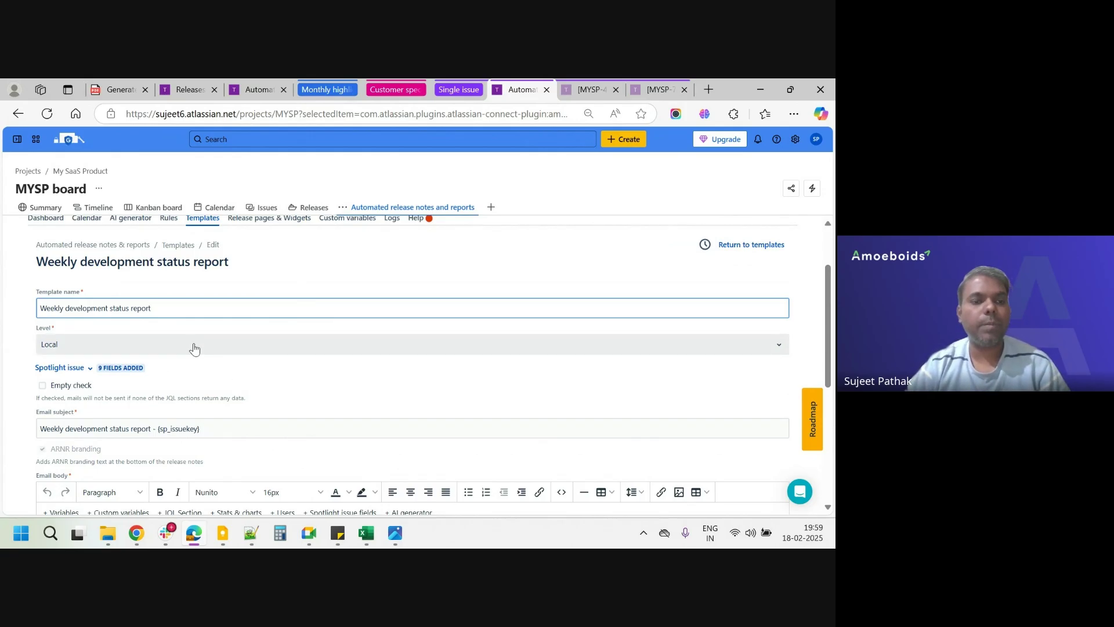
{"action": "scroll", "coordinate": [194, 348], "scroll_direction": "down", "scroll_amount": 1}
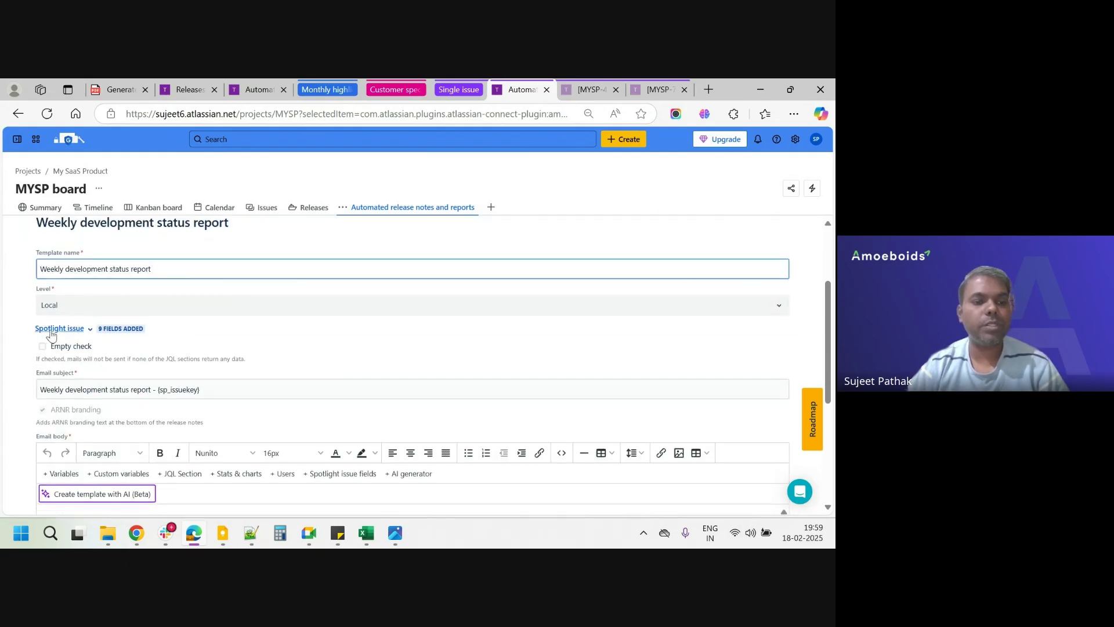
{"action": "left_click", "coordinate": [81, 330]}
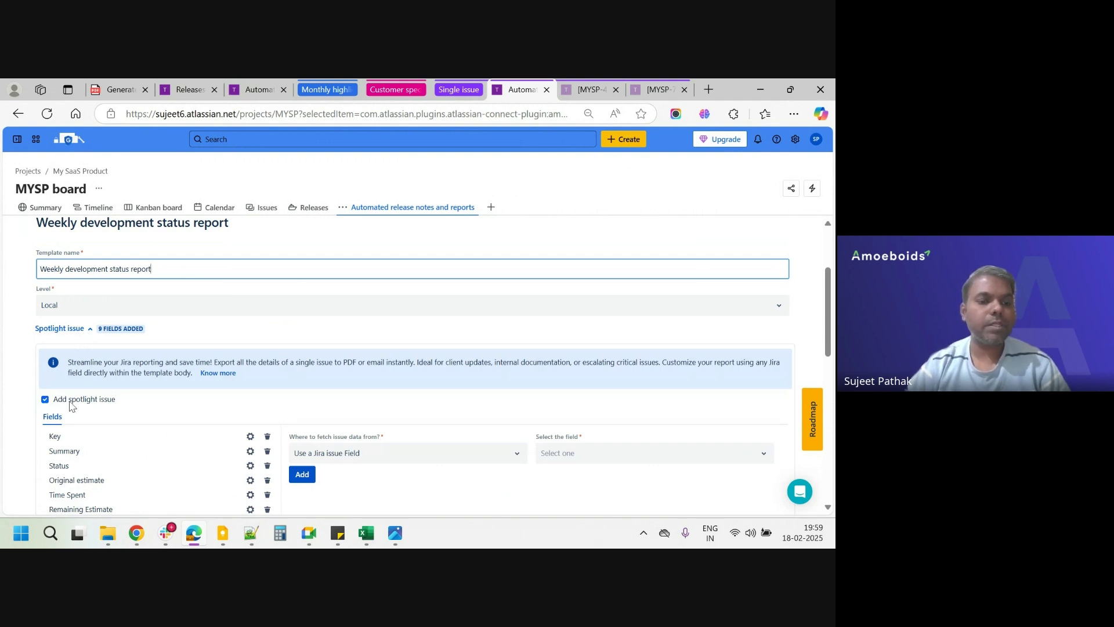
{"action": "scroll", "coordinate": [185, 434], "scroll_direction": "down", "scroll_amount": 2}
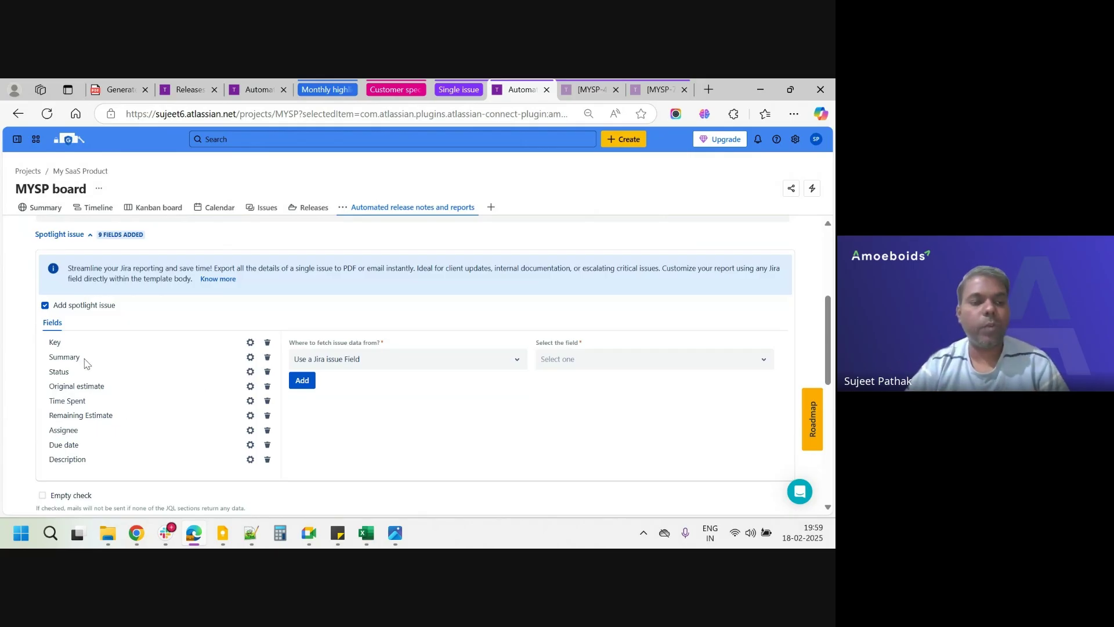
{"action": "left_click", "coordinate": [68, 237]}
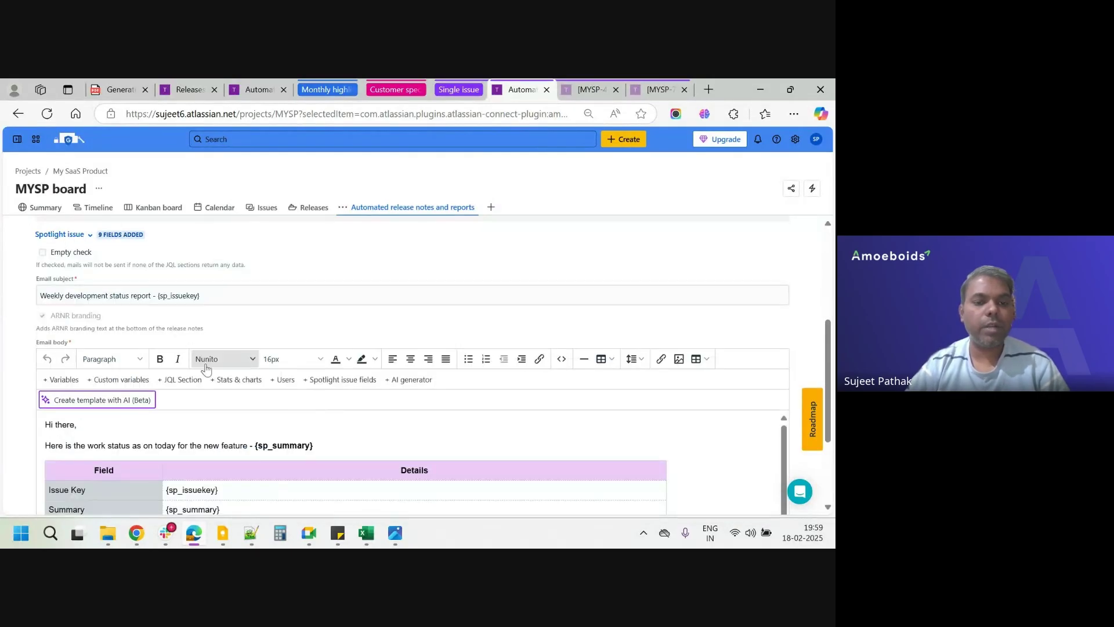
Review the email body and its field table, pointing out the {sp_summary} and {sp_issuekey} placeholders.
{"action": "scroll", "coordinate": [205, 368], "scroll_direction": "down", "scroll_amount": 2}
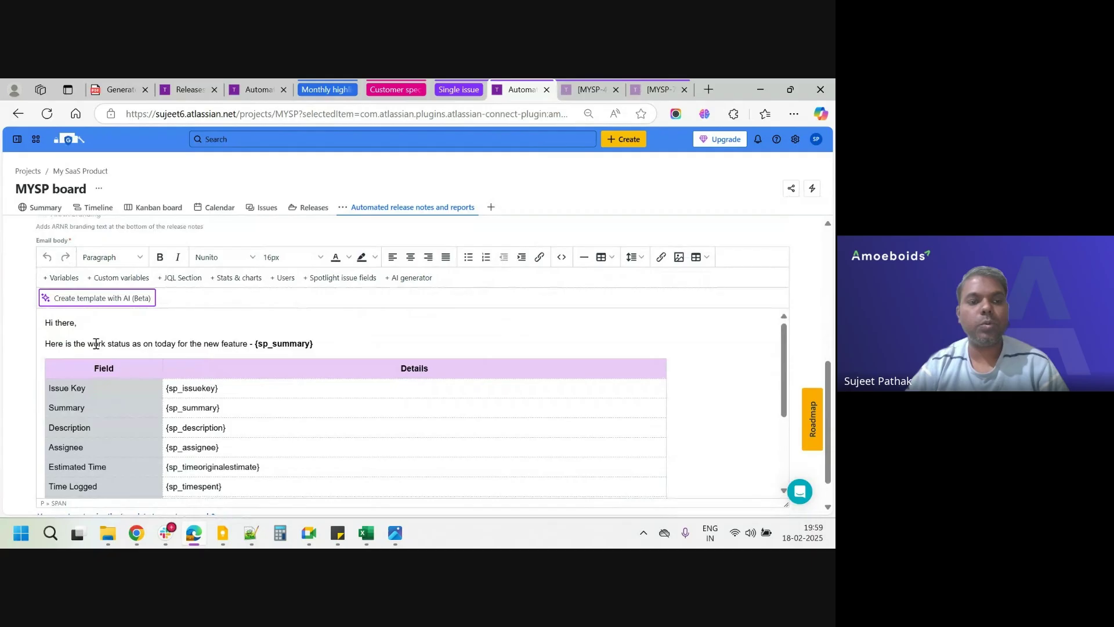
{"action": "left_click", "coordinate": [336, 346]}
{"action": "scroll", "coordinate": [226, 443], "scroll_direction": "down", "scroll_amount": 2}
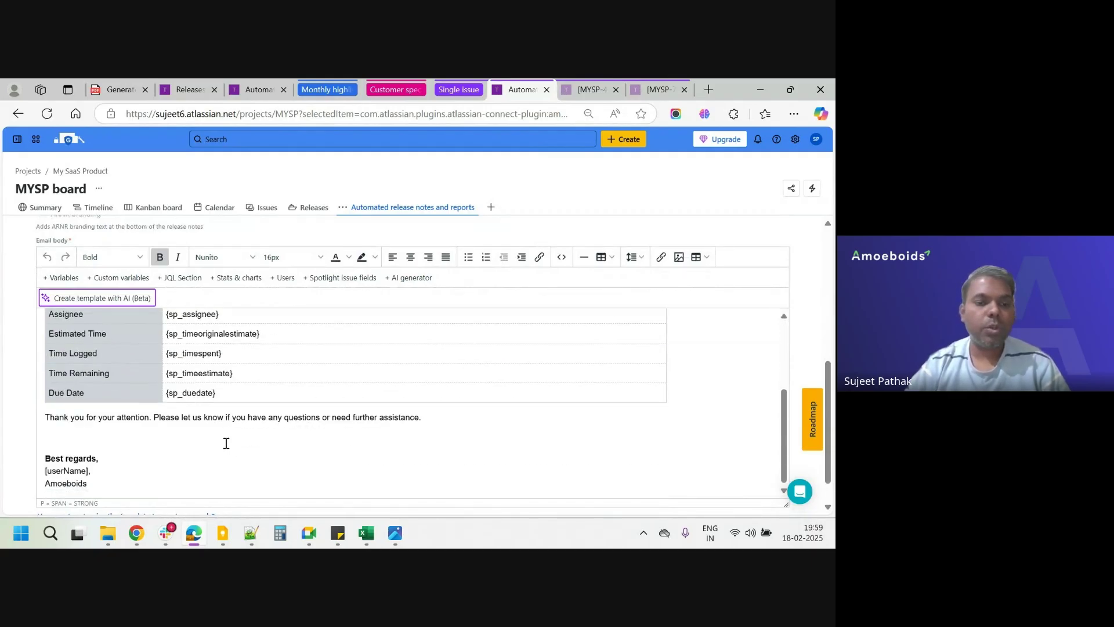
{"action": "scroll", "coordinate": [227, 443], "scroll_direction": "down", "scroll_amount": 1}
{"action": "scroll", "coordinate": [226, 443], "scroll_direction": "up", "scroll_amount": 3}
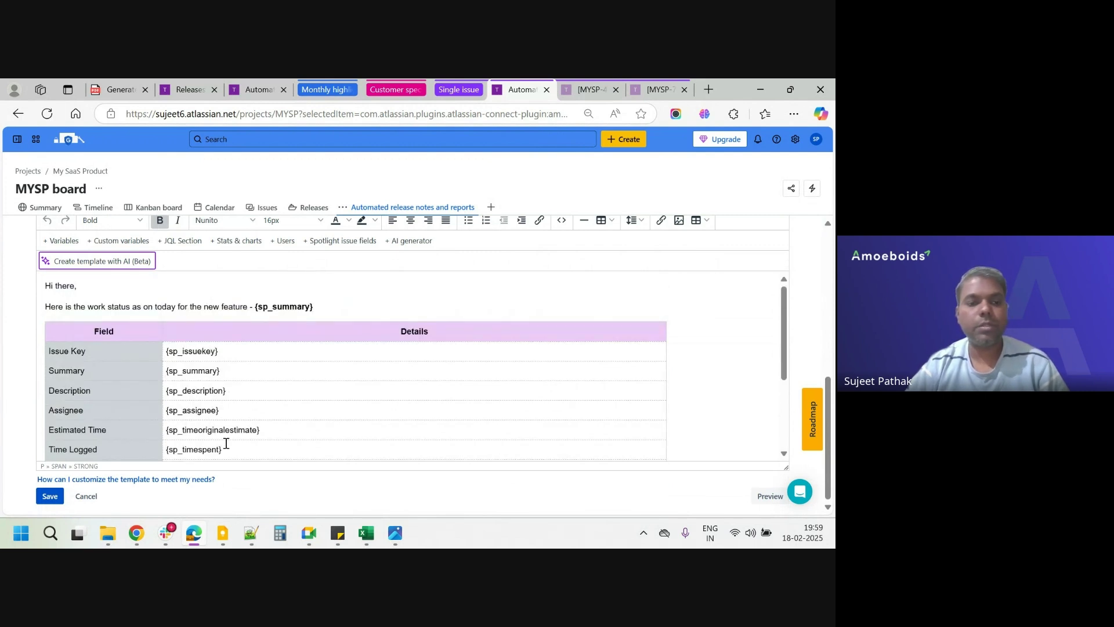
{"action": "double_click", "coordinate": [294, 308]}
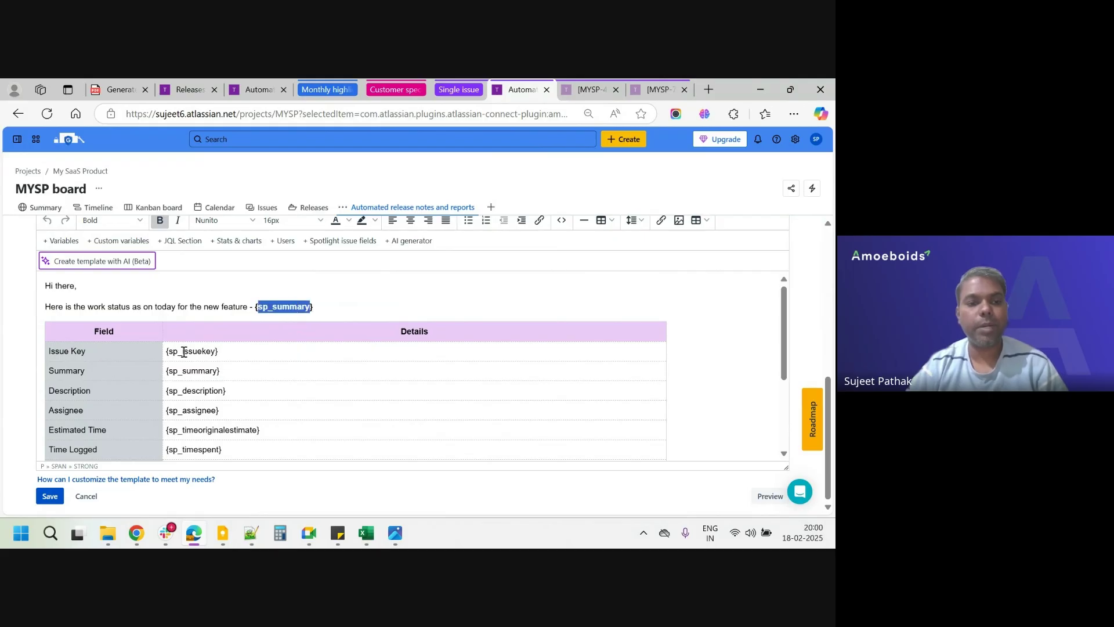
{"action": "double_click", "coordinate": [183, 351]}
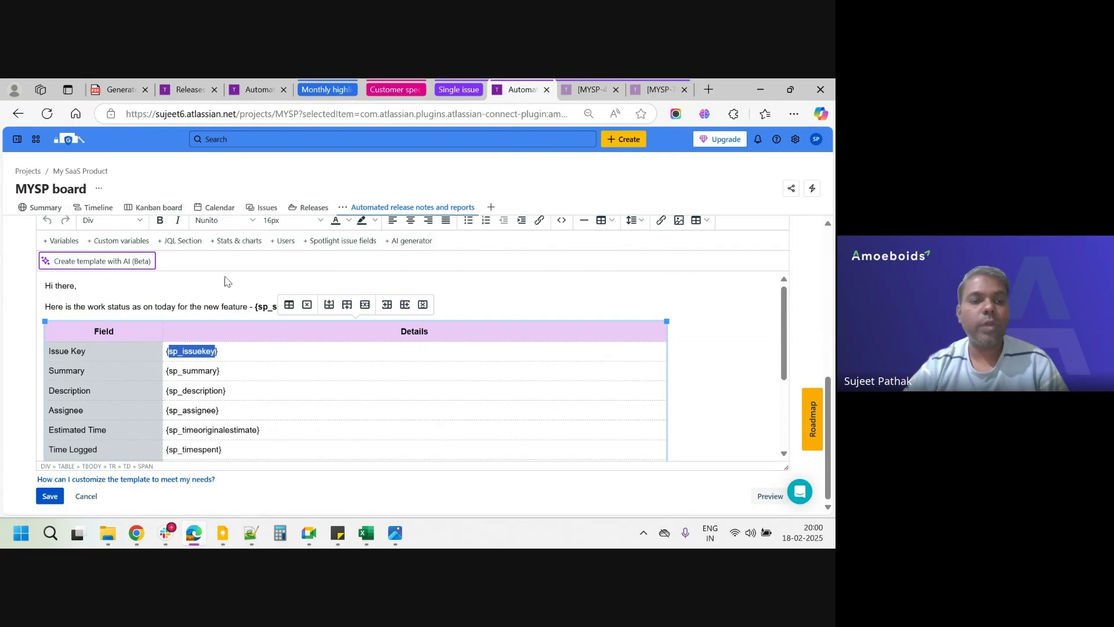
Look up the variables offered for the Due date field among the spotlight issue fields, and leave without inserting one.
{"action": "scroll", "coordinate": [180, 423], "scroll_direction": "up", "scroll_amount": 5}
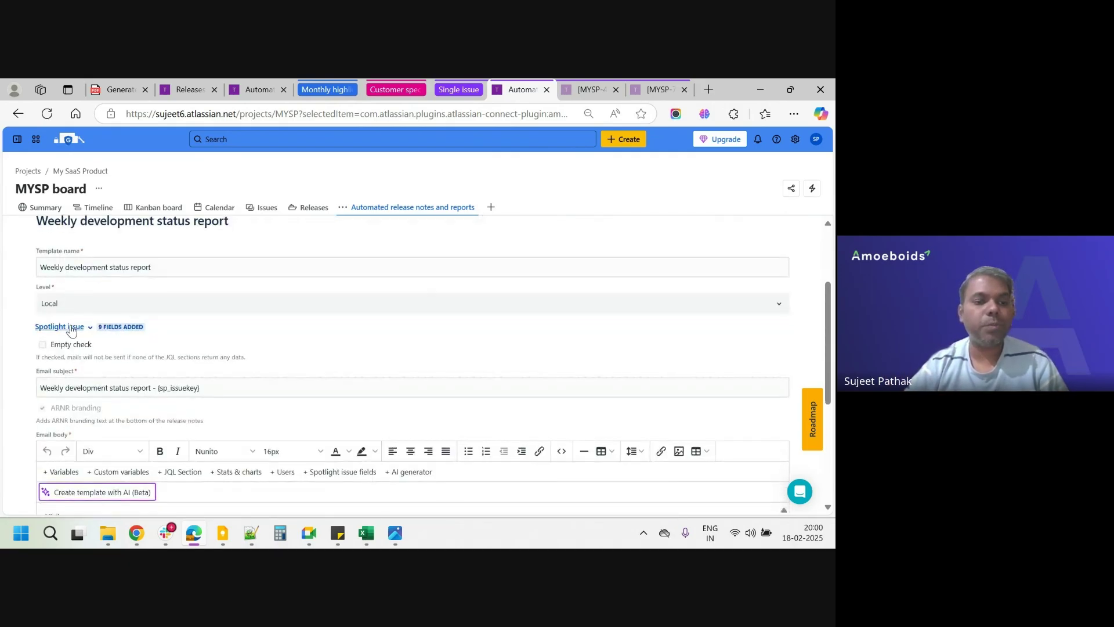
{"action": "left_click", "coordinate": [70, 328]}
{"action": "scroll", "coordinate": [72, 461], "scroll_direction": "down", "scroll_amount": 2}
{"action": "scroll", "coordinate": [72, 461], "scroll_direction": "down", "scroll_amount": 6}
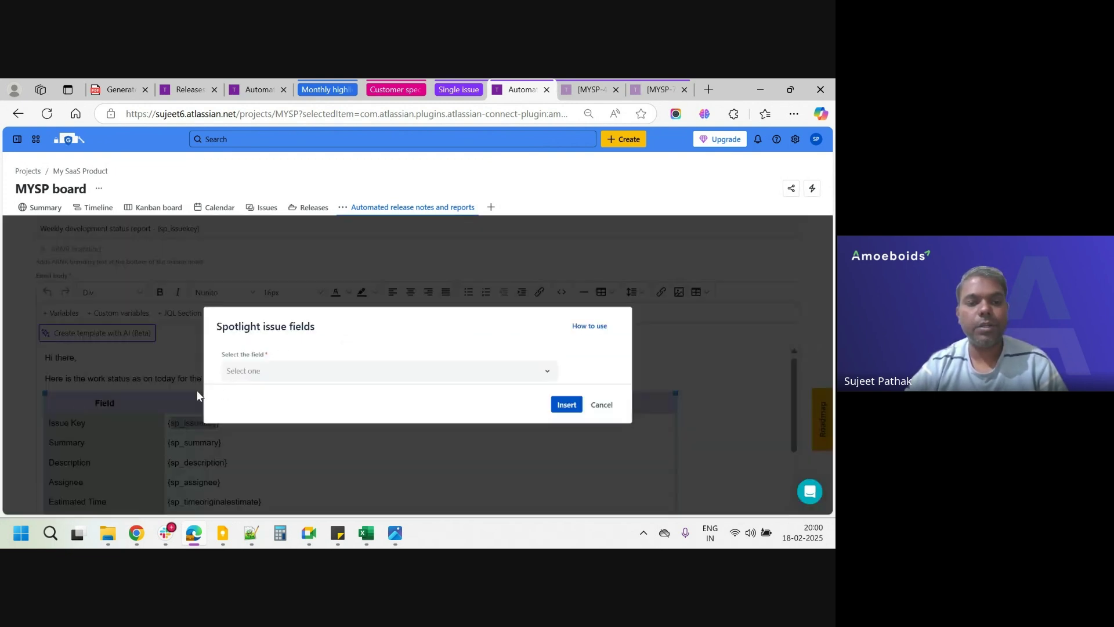
{"action": "left_click", "coordinate": [308, 372]}
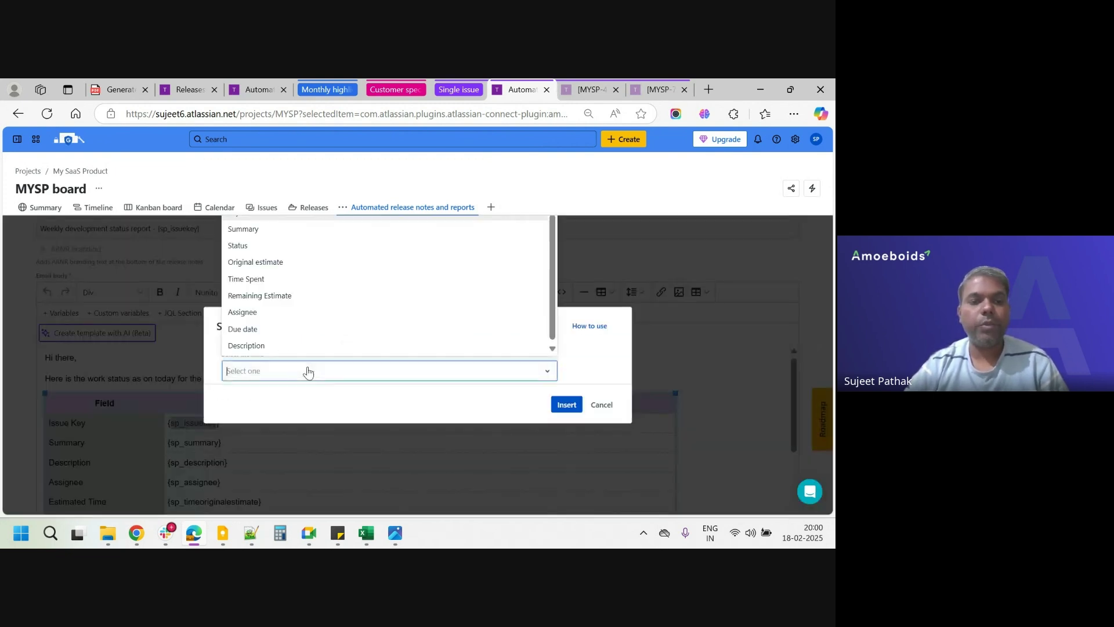
{"action": "left_click", "coordinate": [276, 329]}
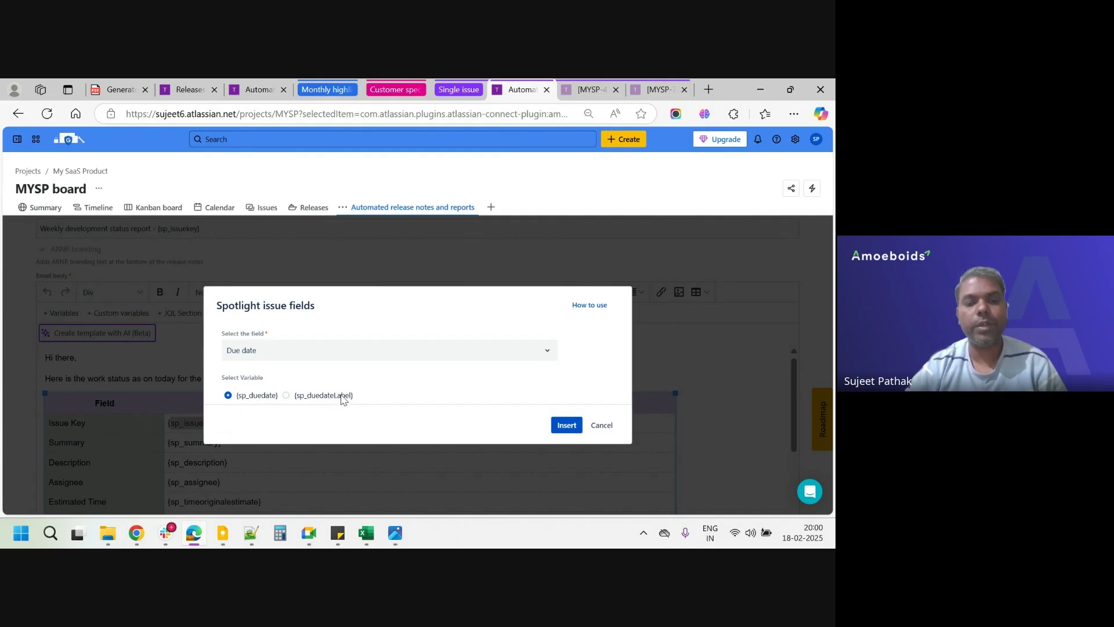
{"action": "left_click", "coordinate": [600, 427]}
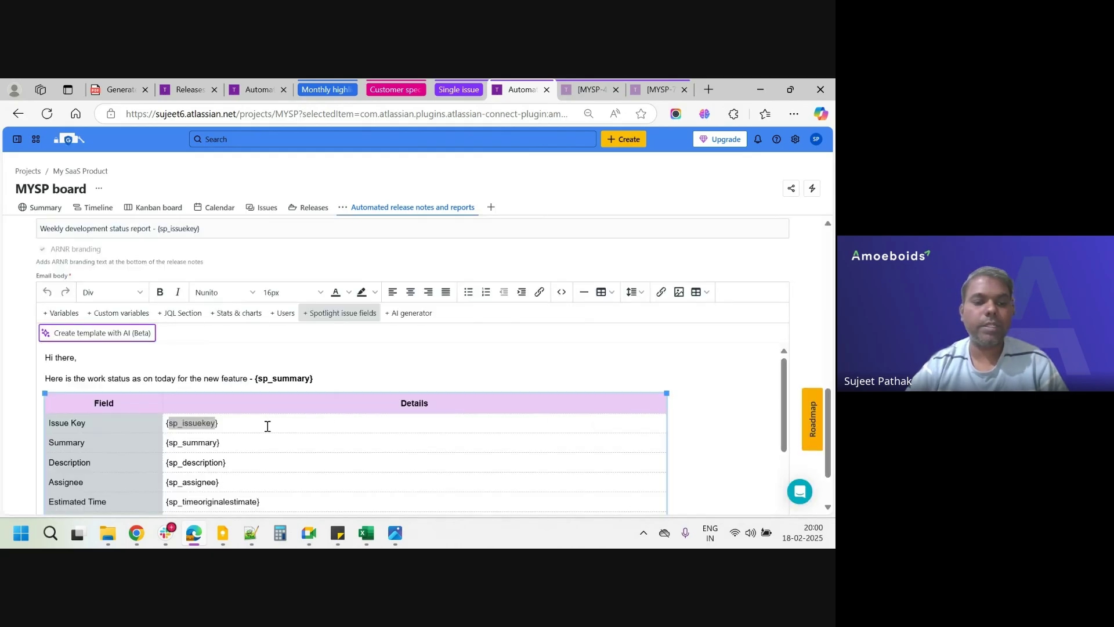
Review the template's email body, from the introductory line through the spotlight placeholders in the field table to the sign-off.
{"action": "left_click", "coordinate": [192, 442]}
{"action": "scroll", "coordinate": [192, 443], "scroll_direction": "down", "scroll_amount": 2}
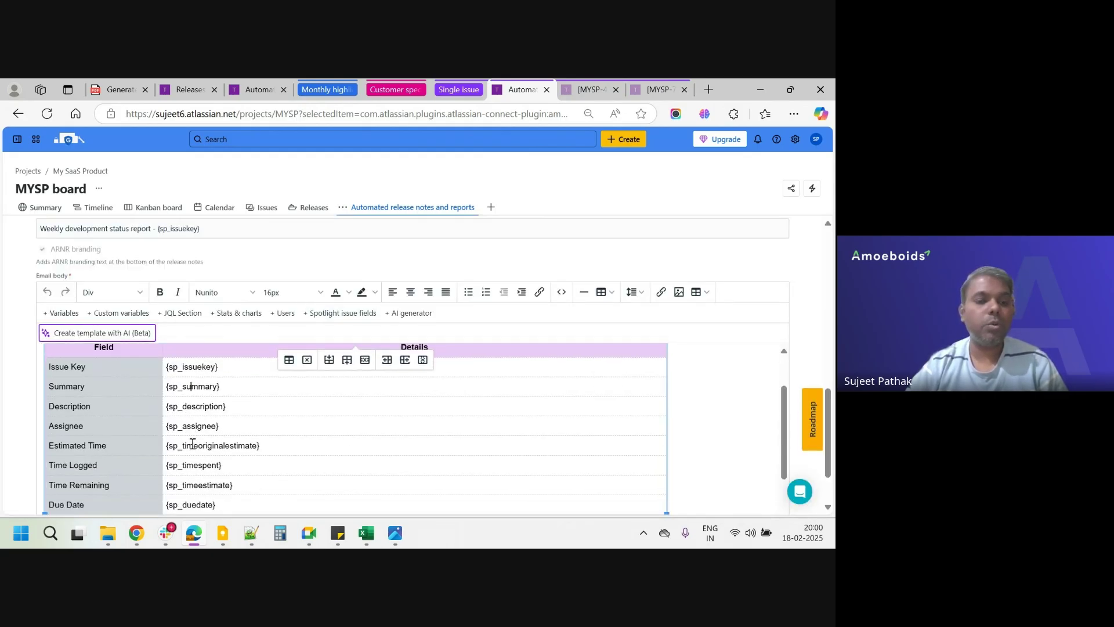
{"action": "scroll", "coordinate": [192, 443], "scroll_direction": "up", "scroll_amount": 1}
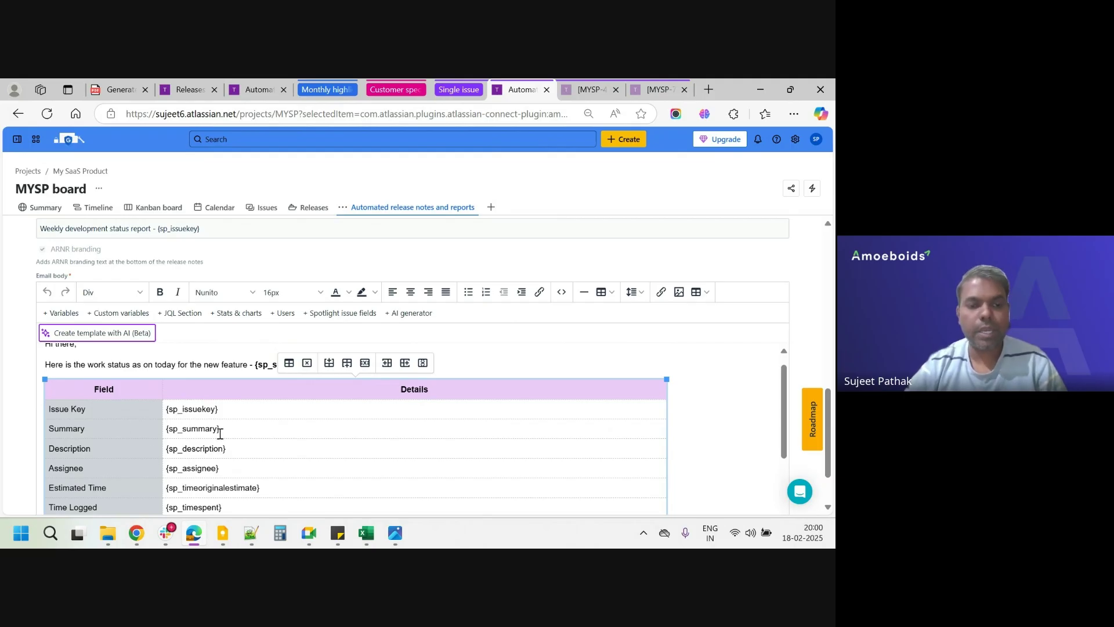
{"action": "scroll", "coordinate": [251, 444], "scroll_direction": "down", "scroll_amount": 4}
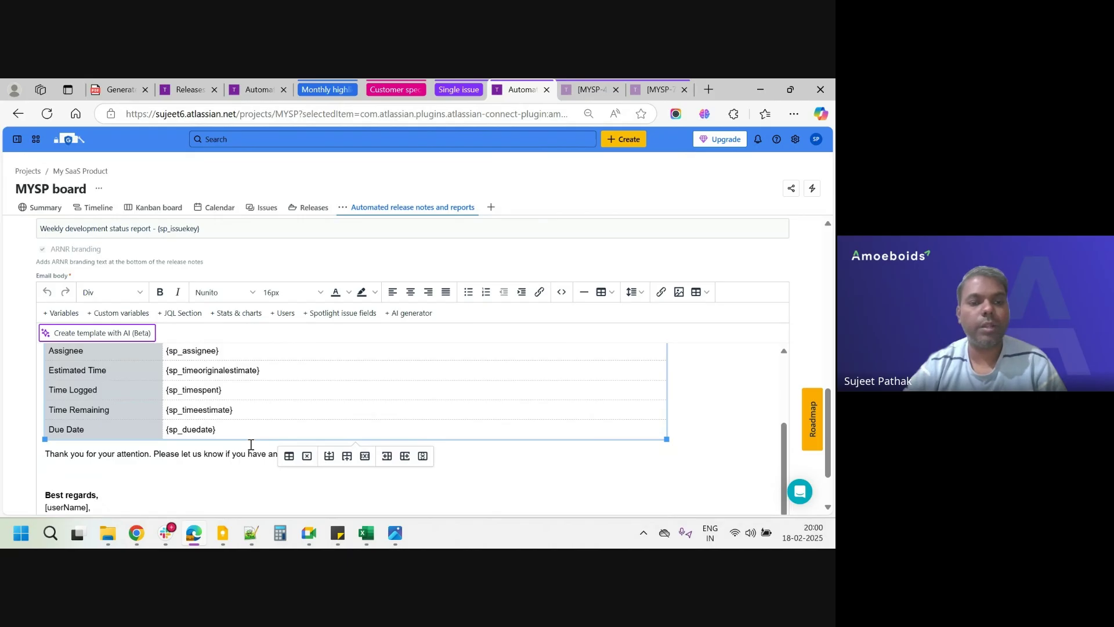
{"action": "scroll", "coordinate": [251, 444], "scroll_direction": "up", "scroll_amount": 4}
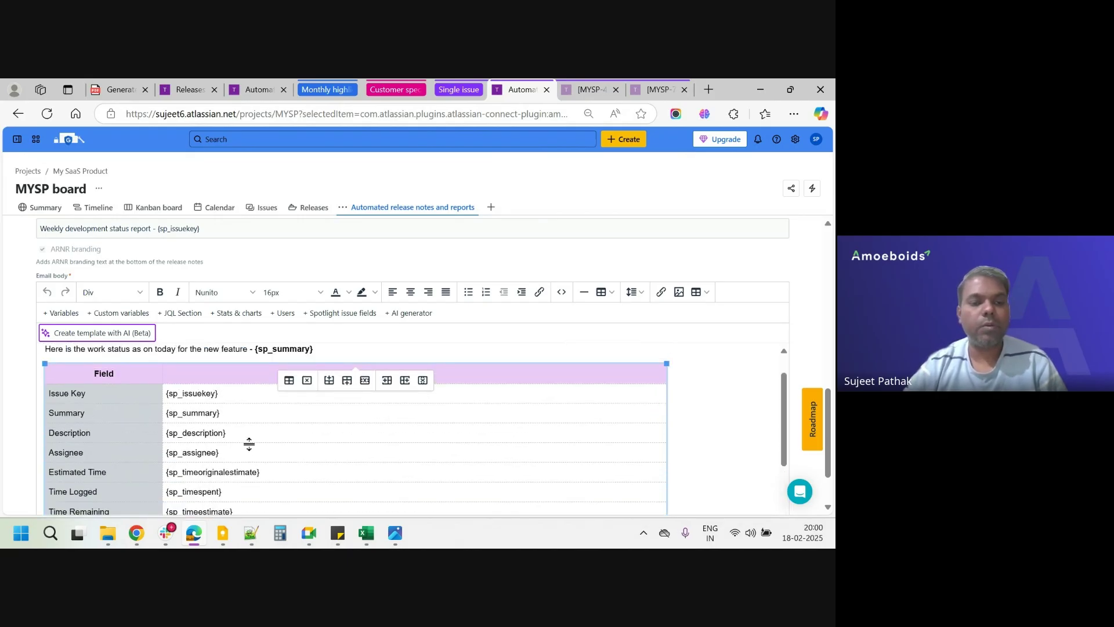
{"action": "scroll", "coordinate": [249, 445], "scroll_direction": "down", "scroll_amount": 3}
{"action": "scroll", "coordinate": [250, 444], "scroll_direction": "up", "scroll_amount": 3}
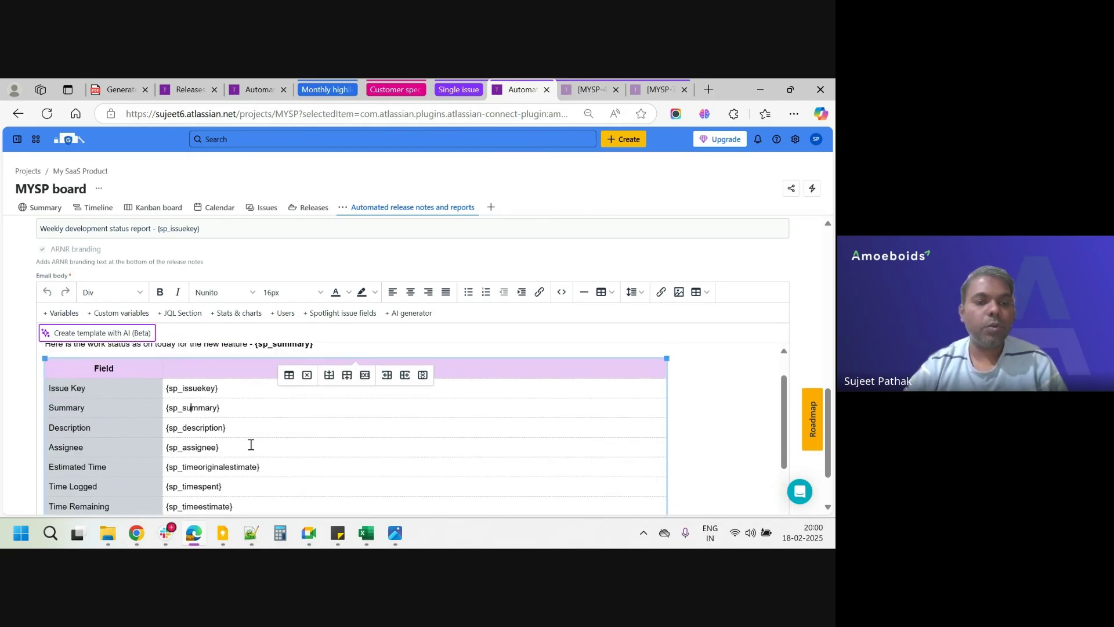
{"action": "scroll", "coordinate": [251, 445], "scroll_direction": "up", "scroll_amount": 1}
{"action": "scroll", "coordinate": [151, 352], "scroll_direction": "up", "scroll_amount": 1}
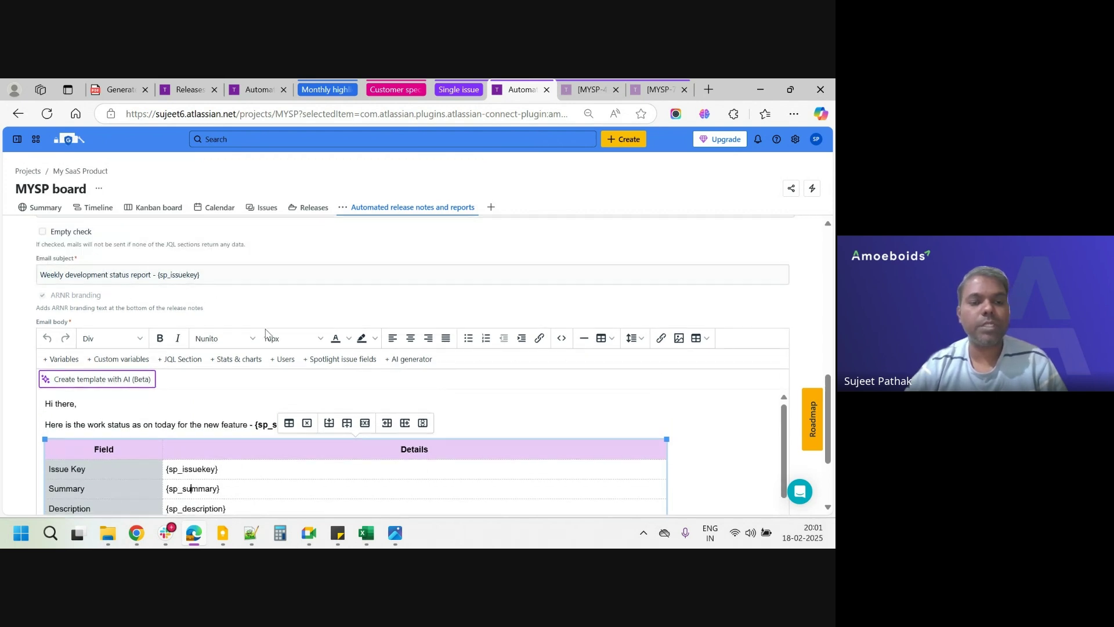
{"action": "left_click", "coordinate": [242, 416]}
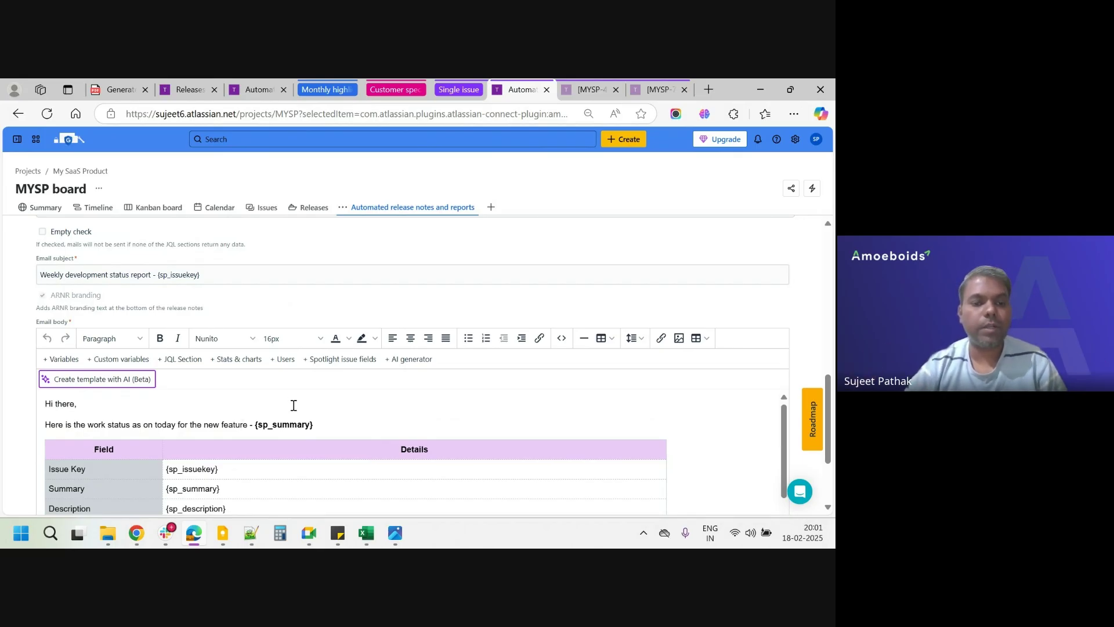
{"action": "scroll", "coordinate": [294, 405], "scroll_direction": "down", "scroll_amount": 1}
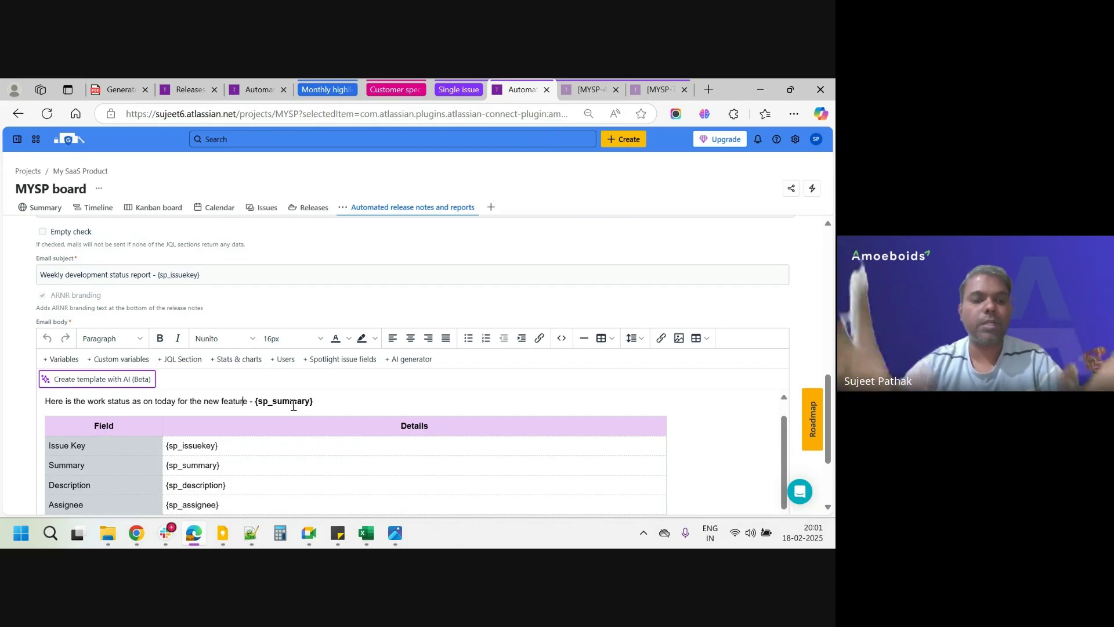
{"action": "scroll", "coordinate": [293, 404], "scroll_direction": "down", "scroll_amount": 6}
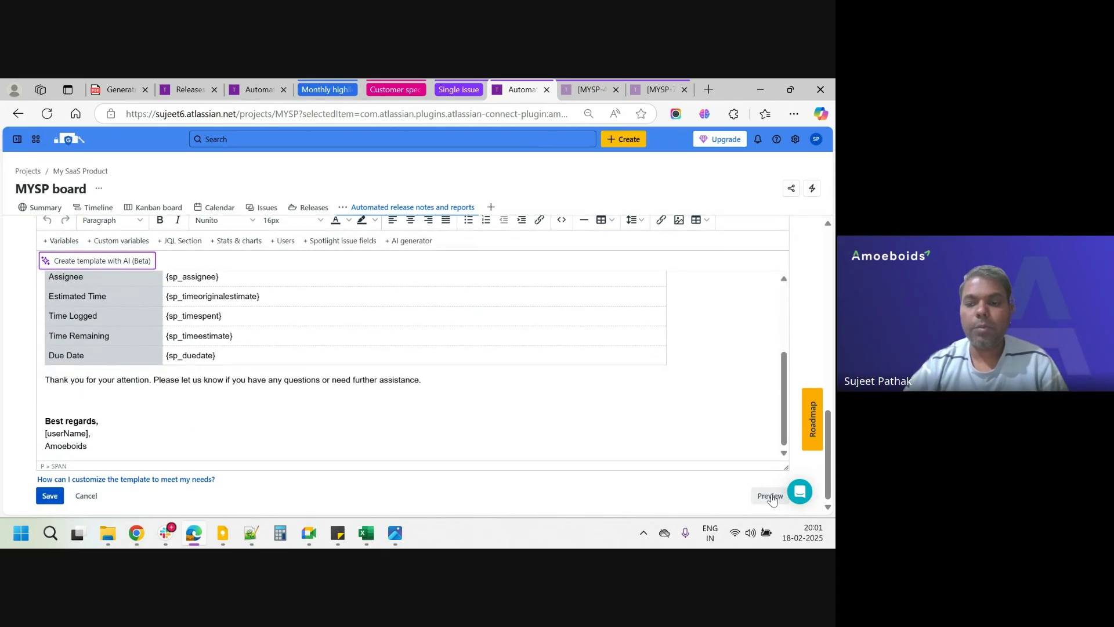
Preview the Weekly development status report template with MYSP-4 as the spotlight issue.
{"action": "left_click", "coordinate": [769, 496]}
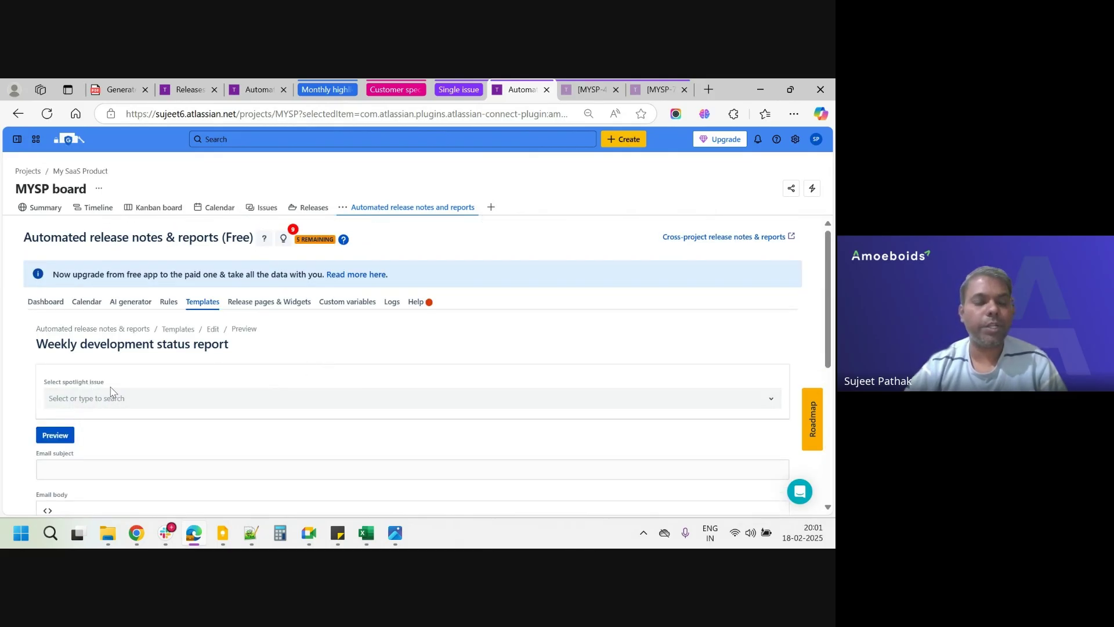
{"action": "left_click", "coordinate": [133, 399]}
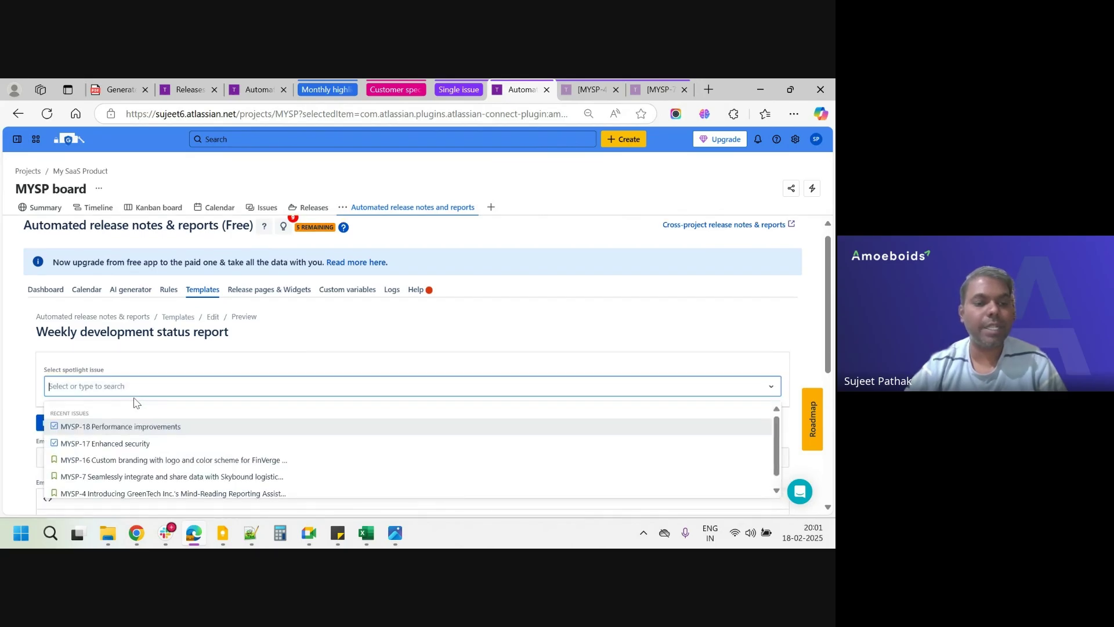
{"action": "left_click", "coordinate": [82, 494]}
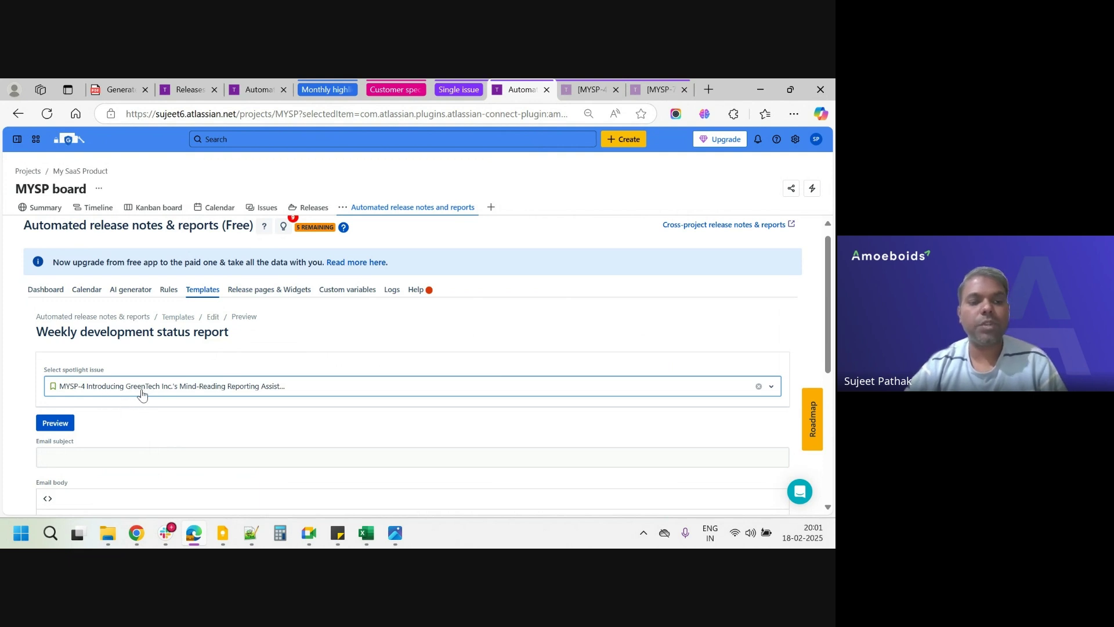
{"action": "left_click", "coordinate": [60, 425]}
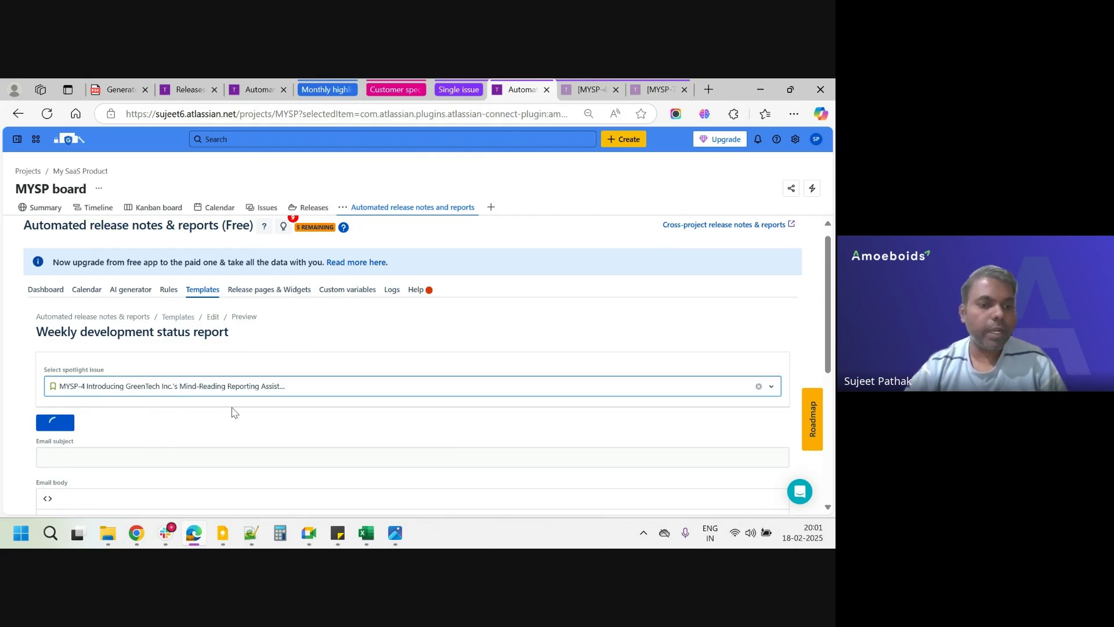
Examine the generated email for MYSP-4, including its subject, description, assignee, time tracking and due date rows.
{"action": "scroll", "coordinate": [190, 409], "scroll_direction": "down", "scroll_amount": 3}
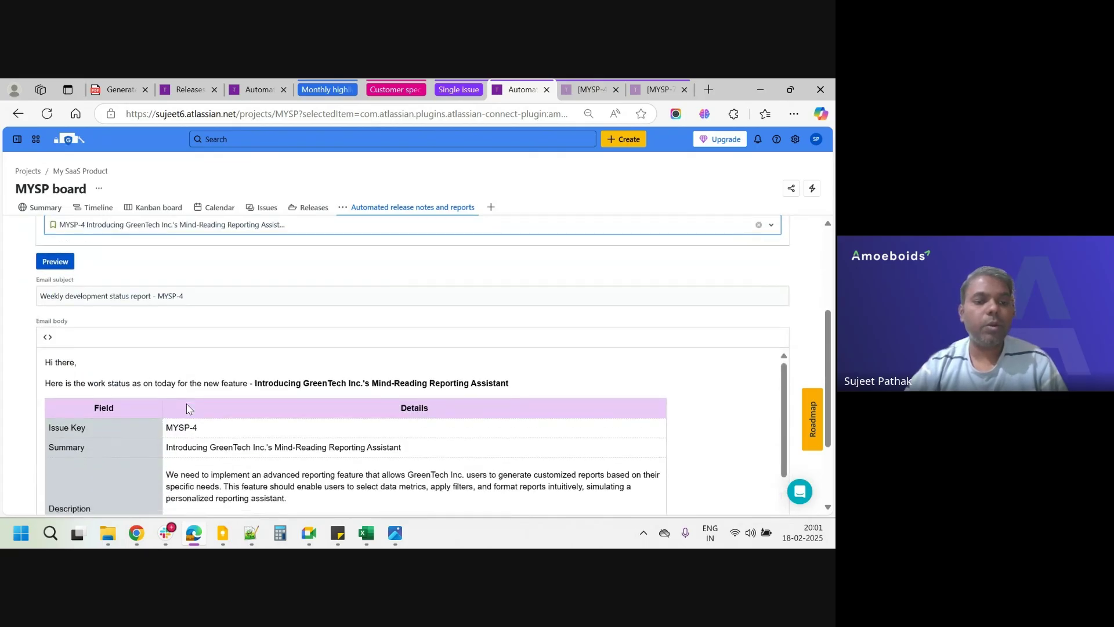
{"action": "scroll", "coordinate": [187, 409], "scroll_direction": "down", "scroll_amount": 1}
{"action": "scroll", "coordinate": [95, 415], "scroll_direction": "up", "scroll_amount": 1}
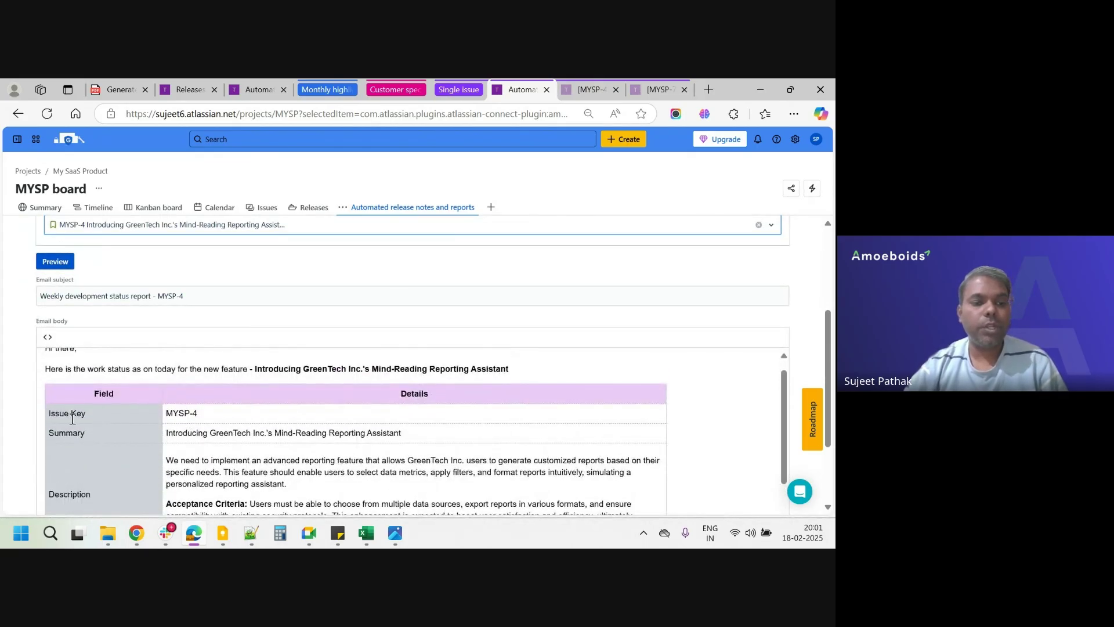
{"action": "scroll", "coordinate": [75, 455], "scroll_direction": "down", "scroll_amount": 1}
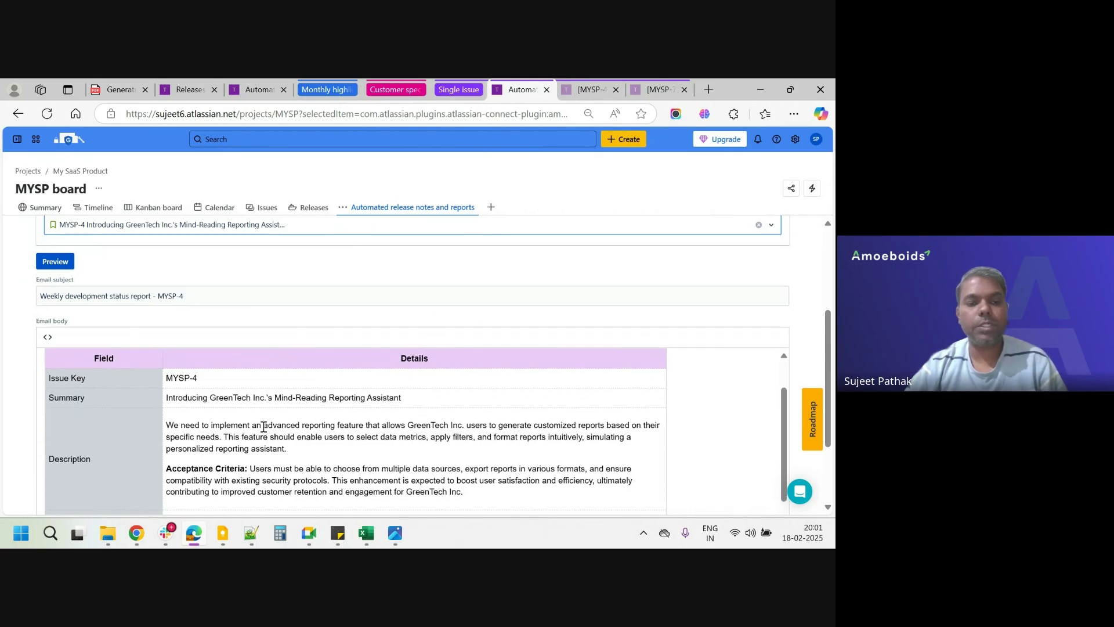
{"action": "scroll", "coordinate": [269, 431], "scroll_direction": "down", "scroll_amount": 1}
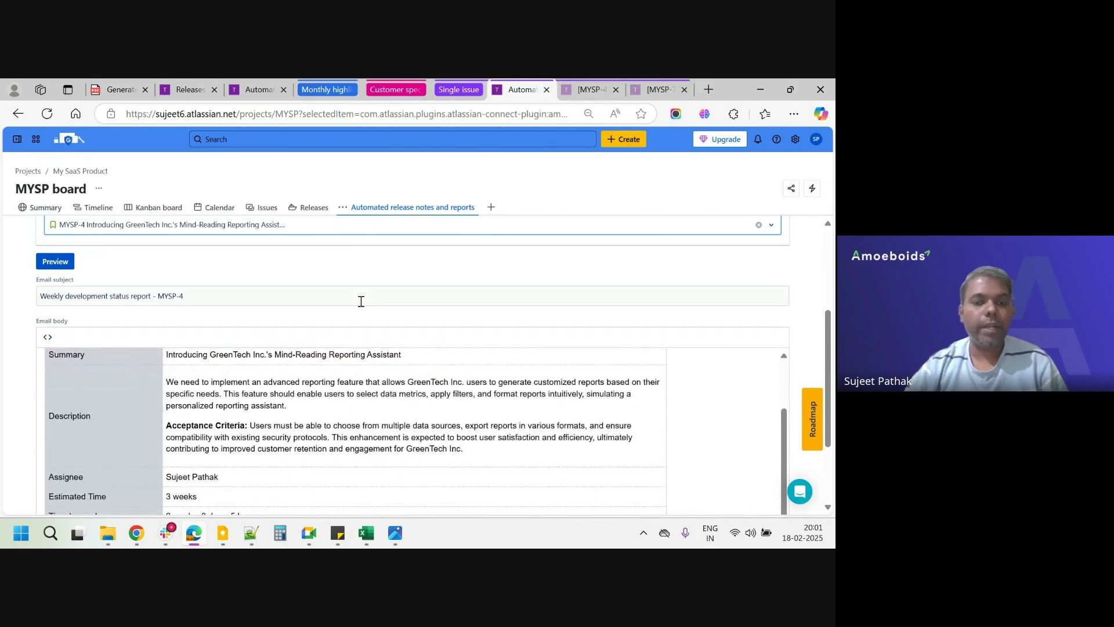
{"action": "scroll", "coordinate": [382, 289], "scroll_direction": "down", "scroll_amount": 2}
{"action": "scroll", "coordinate": [314, 348], "scroll_direction": "down", "scroll_amount": 2}
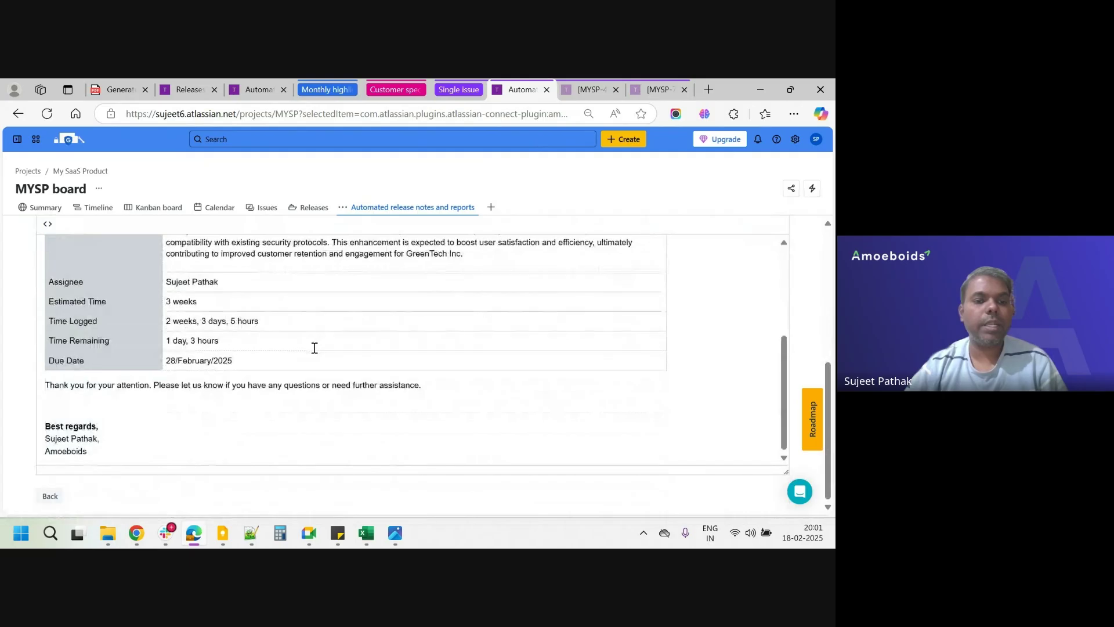
{"action": "scroll", "coordinate": [314, 347], "scroll_direction": "up", "scroll_amount": 4}
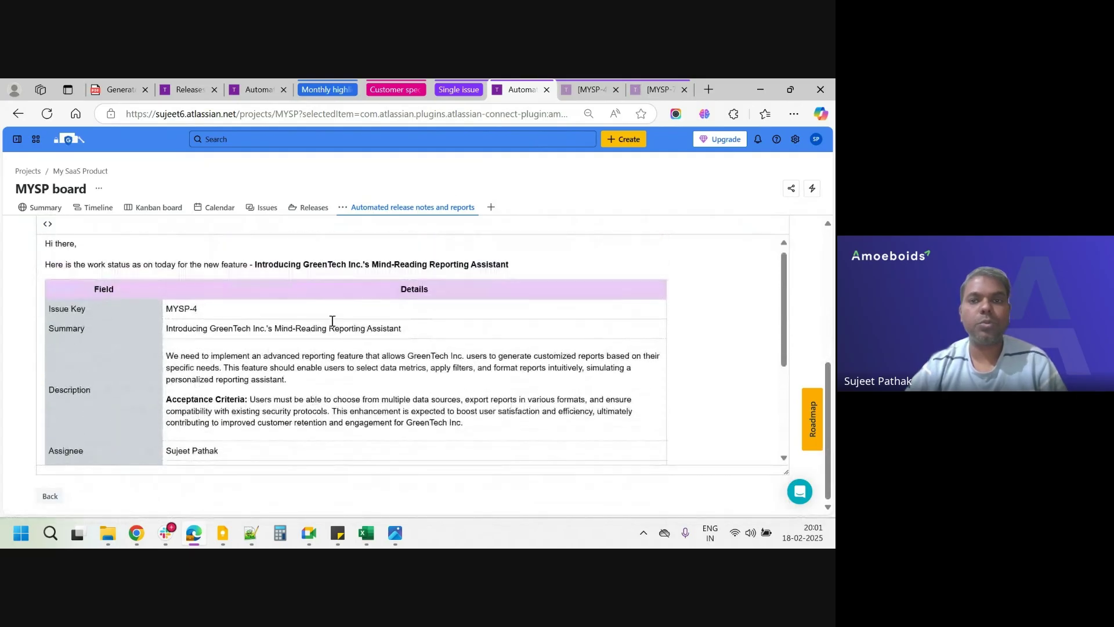
Compare the details on the MYSP-4 issue page with the field table in the report preview.
{"action": "left_click", "coordinate": [600, 87]}
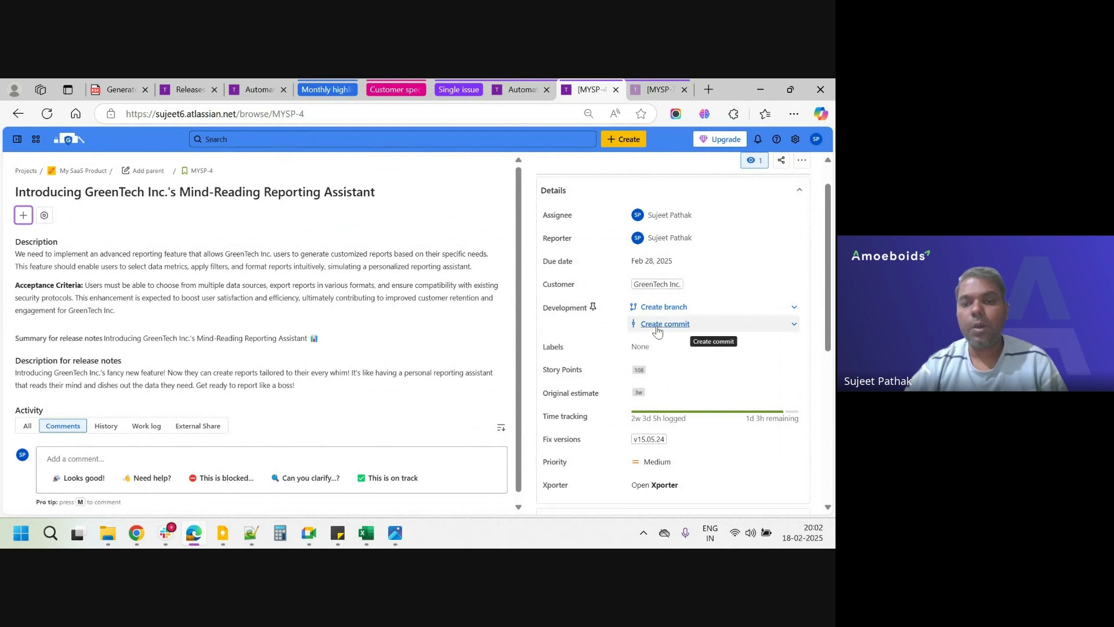
{"action": "left_click", "coordinate": [514, 89]}
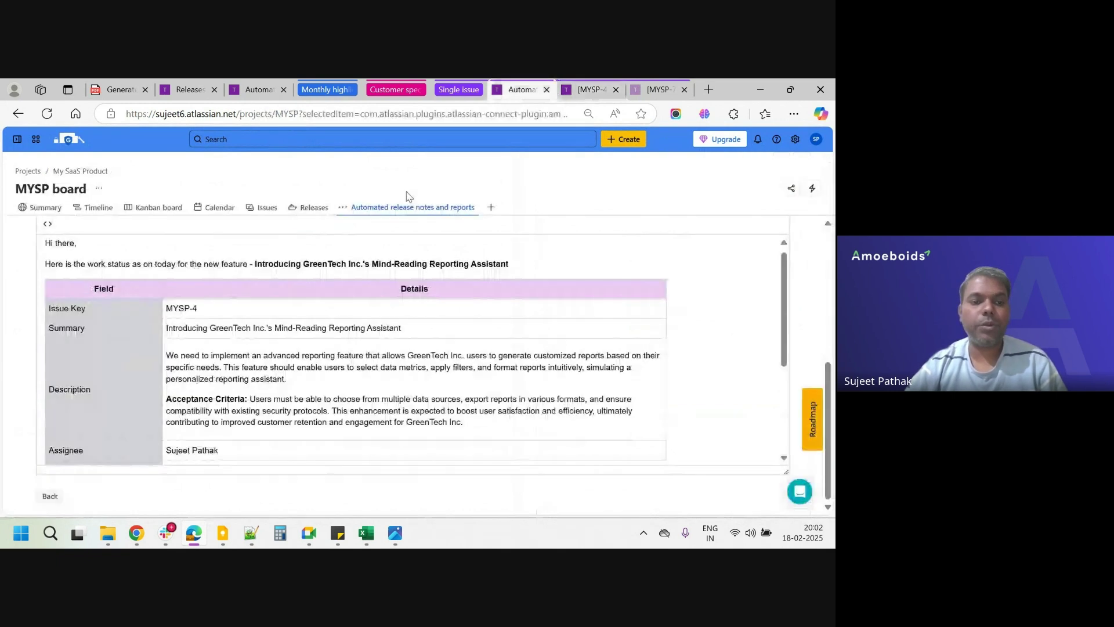
{"action": "scroll", "coordinate": [304, 379], "scroll_direction": "down", "scroll_amount": 3}
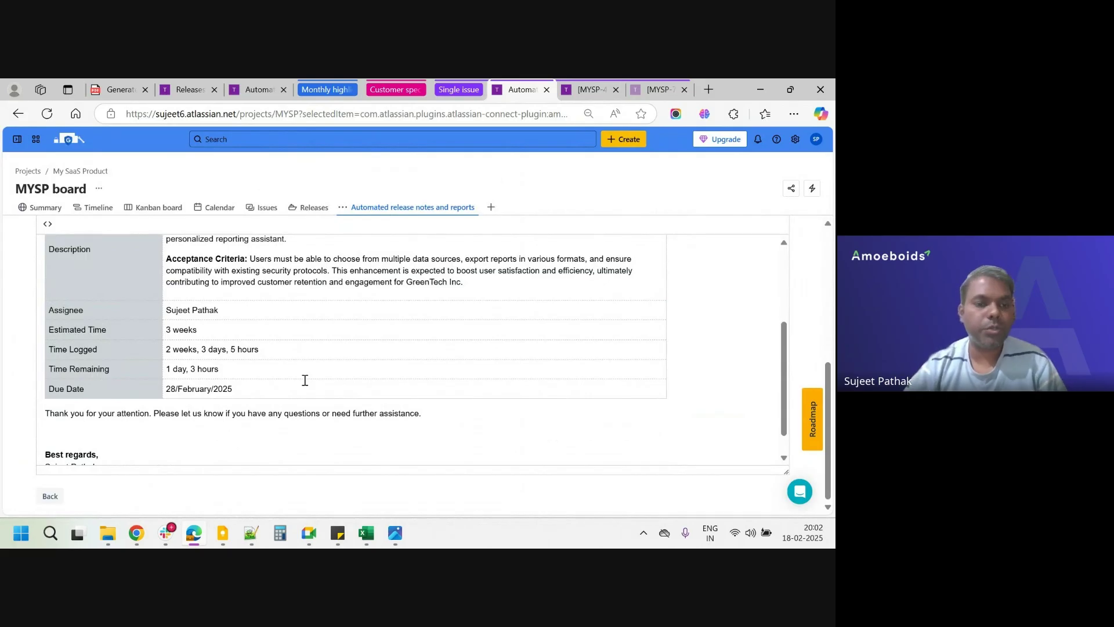
{"action": "scroll", "coordinate": [304, 380], "scroll_direction": "up", "scroll_amount": 6}
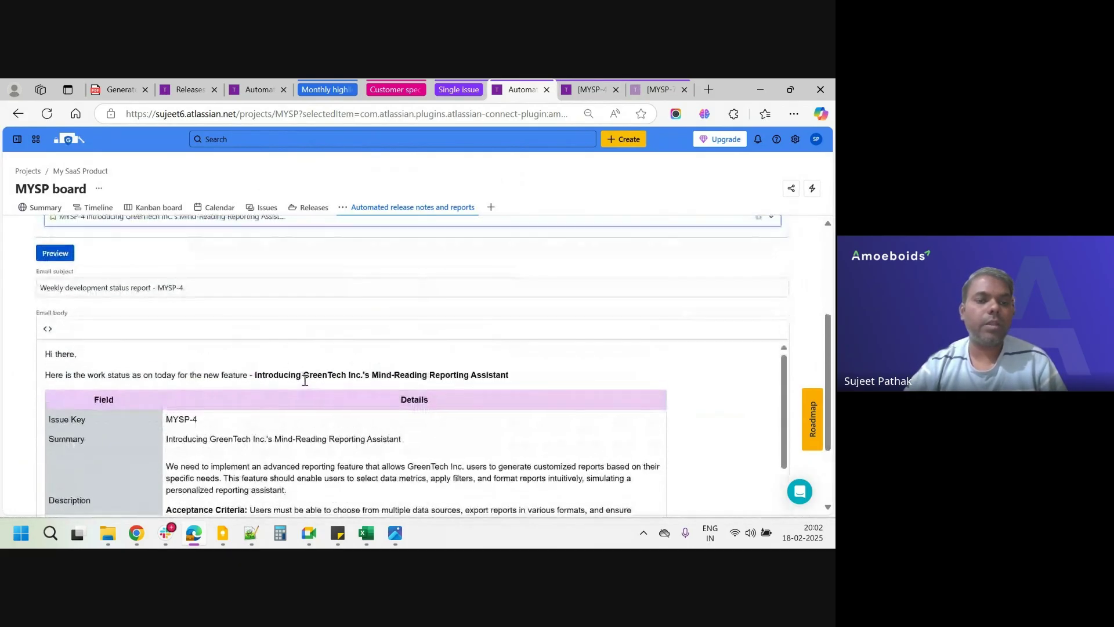
Re-examine the report preview from the spotlight issue selection through the field table to the closing lines.
{"action": "scroll", "coordinate": [305, 380], "scroll_direction": "up", "scroll_amount": 3}
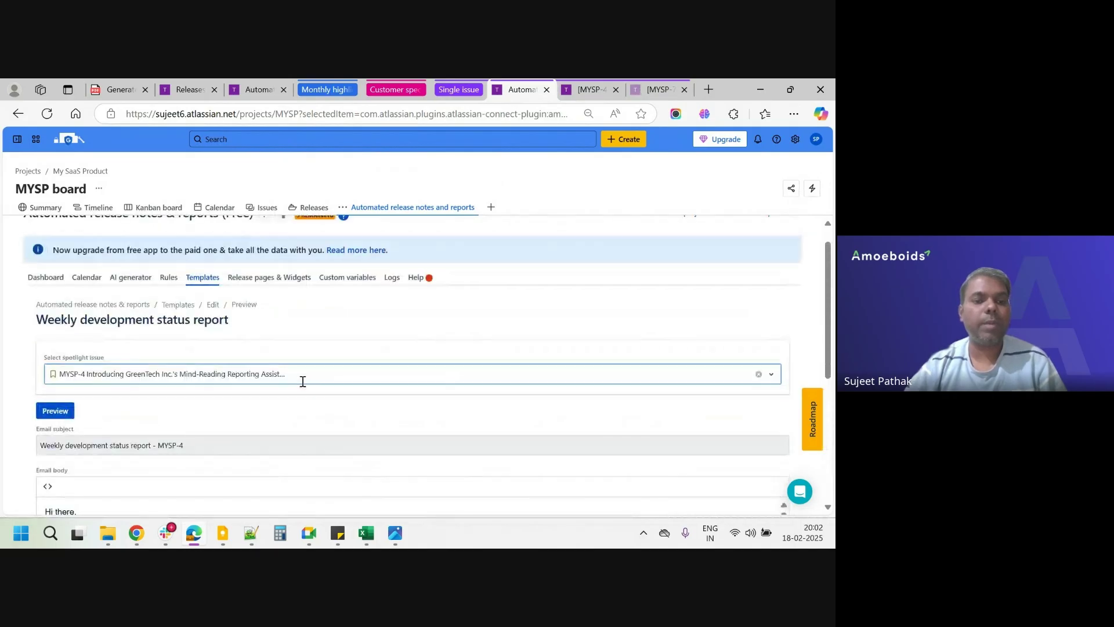
{"action": "scroll", "coordinate": [303, 381], "scroll_direction": "down", "scroll_amount": 2}
{"action": "scroll", "coordinate": [303, 382], "scroll_direction": "down", "scroll_amount": 5}
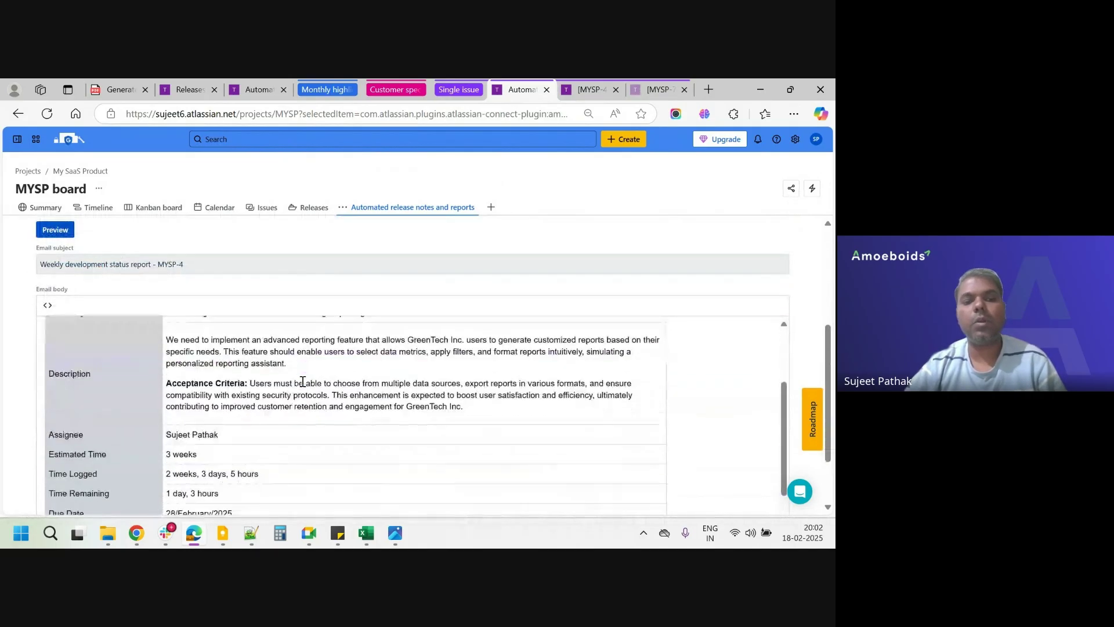
{"action": "scroll", "coordinate": [302, 381], "scroll_direction": "down", "scroll_amount": 1}
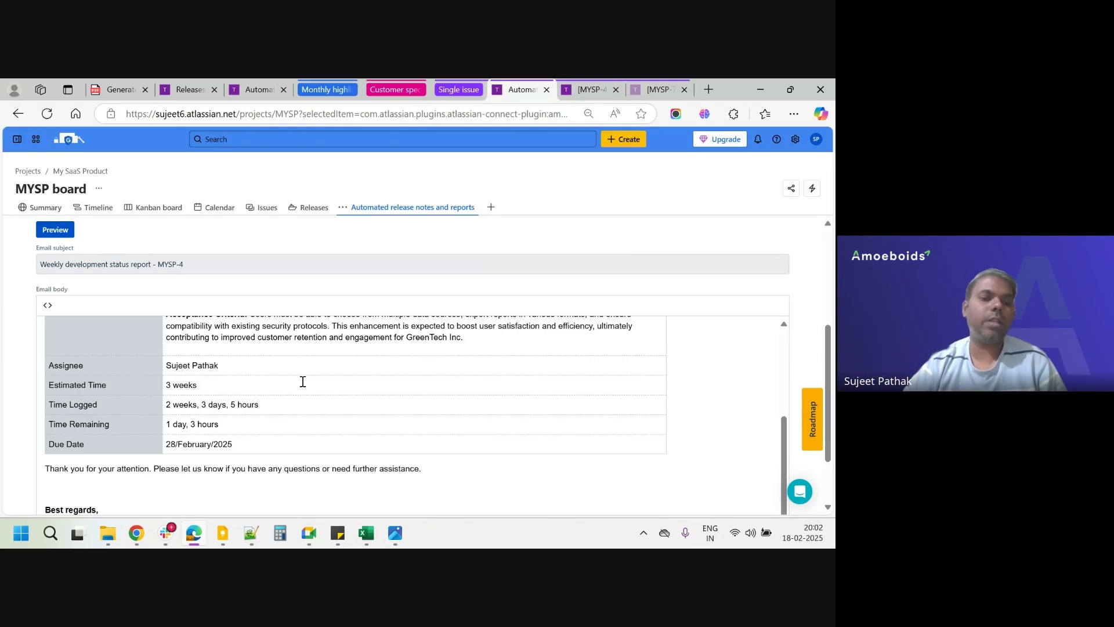
{"action": "scroll", "coordinate": [303, 381], "scroll_direction": "up", "scroll_amount": 5}
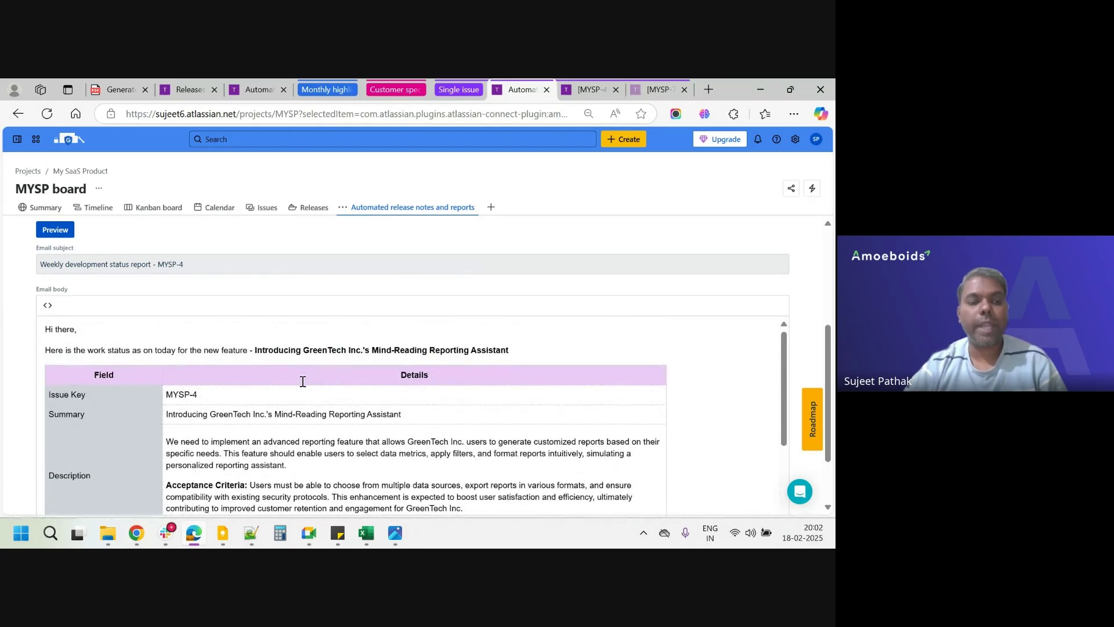
{"action": "scroll", "coordinate": [303, 381], "scroll_direction": "down", "scroll_amount": 2}
{"action": "scroll", "coordinate": [303, 381], "scroll_direction": "up", "scroll_amount": 2}
{"action": "scroll", "coordinate": [303, 382], "scroll_direction": "down", "scroll_amount": 8}
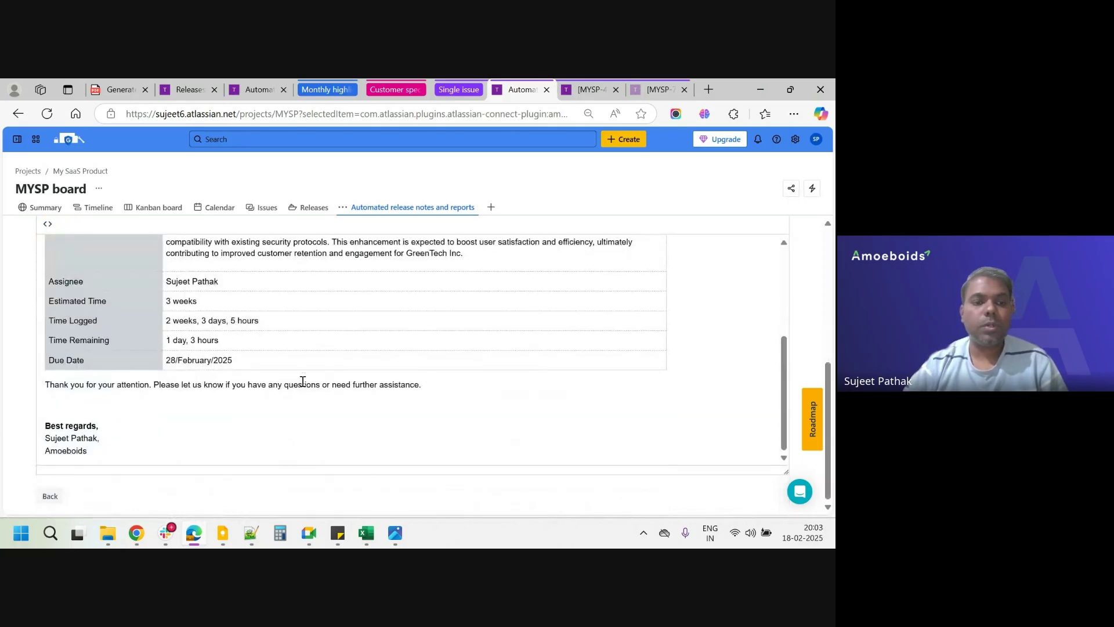
Preview the Weekly development status report with MYSP-7 as the spotlight issue.
{"action": "scroll", "coordinate": [303, 381], "scroll_direction": "up", "scroll_amount": 10}
{"action": "left_click", "coordinate": [178, 345]}
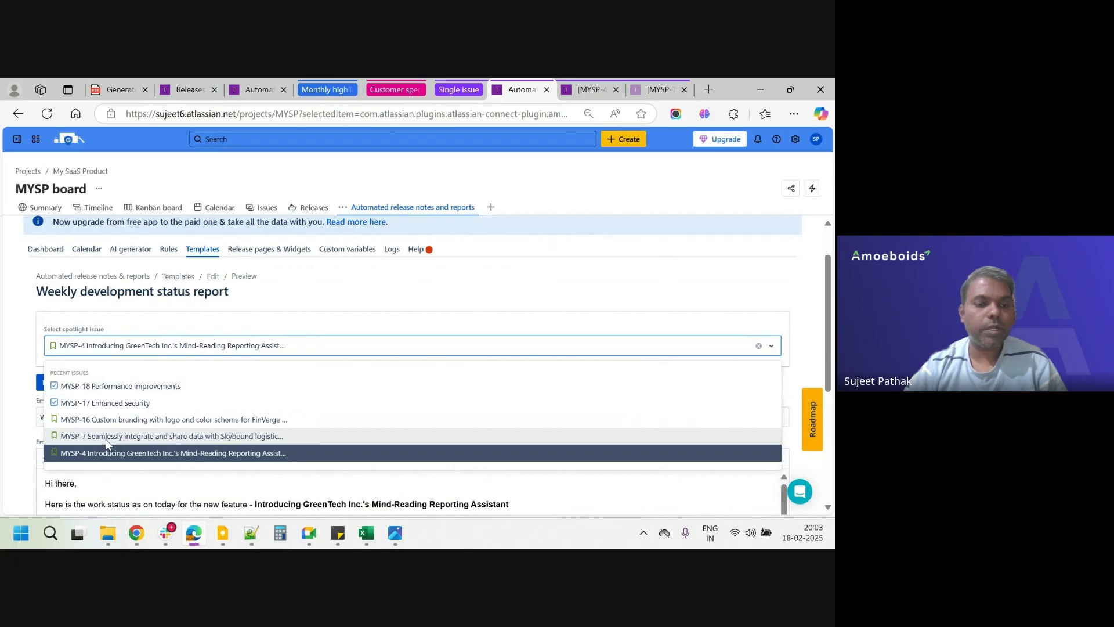
{"action": "left_click", "coordinate": [85, 440]}
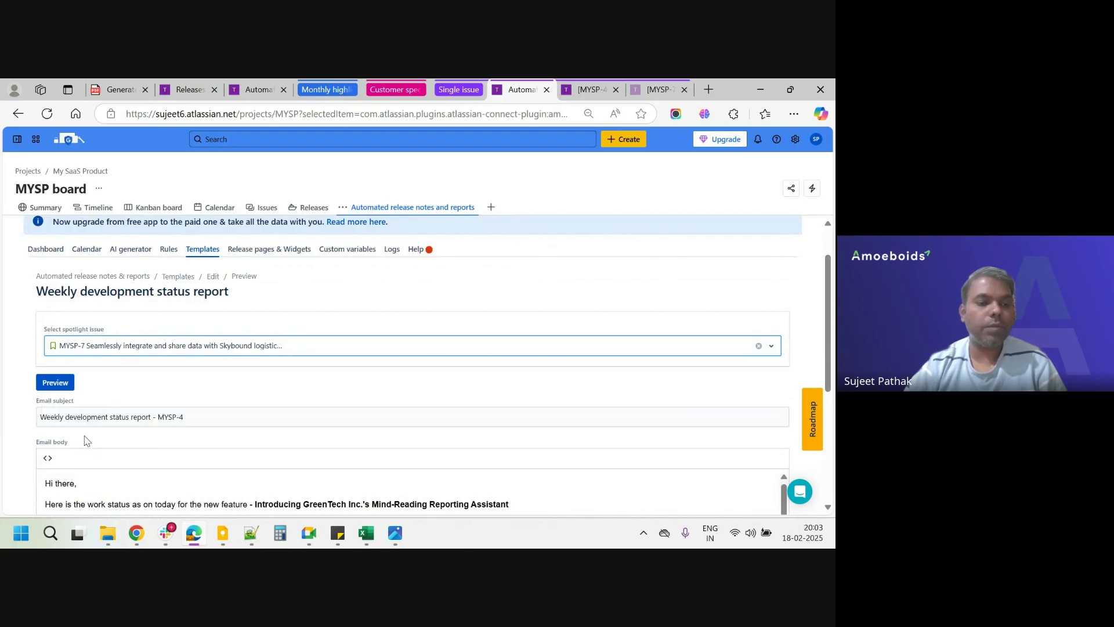
{"action": "left_click", "coordinate": [62, 380]}
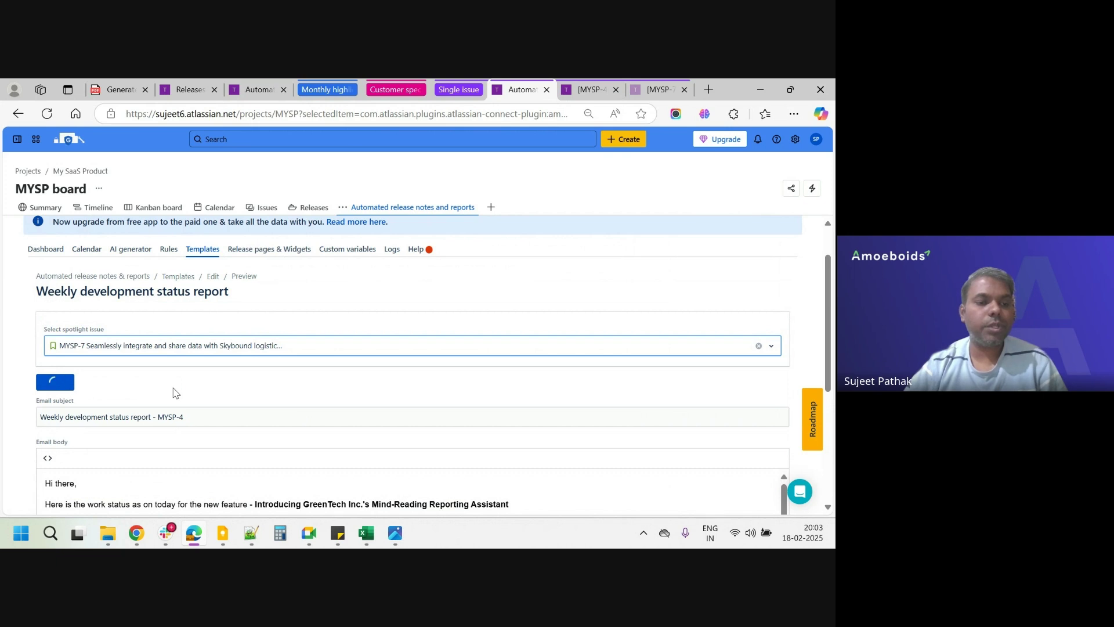
Examine the MYSP-7 report email from its subject through the field table to the closing lines, and return to the template editor.
{"action": "scroll", "coordinate": [175, 392], "scroll_direction": "down", "scroll_amount": 5}
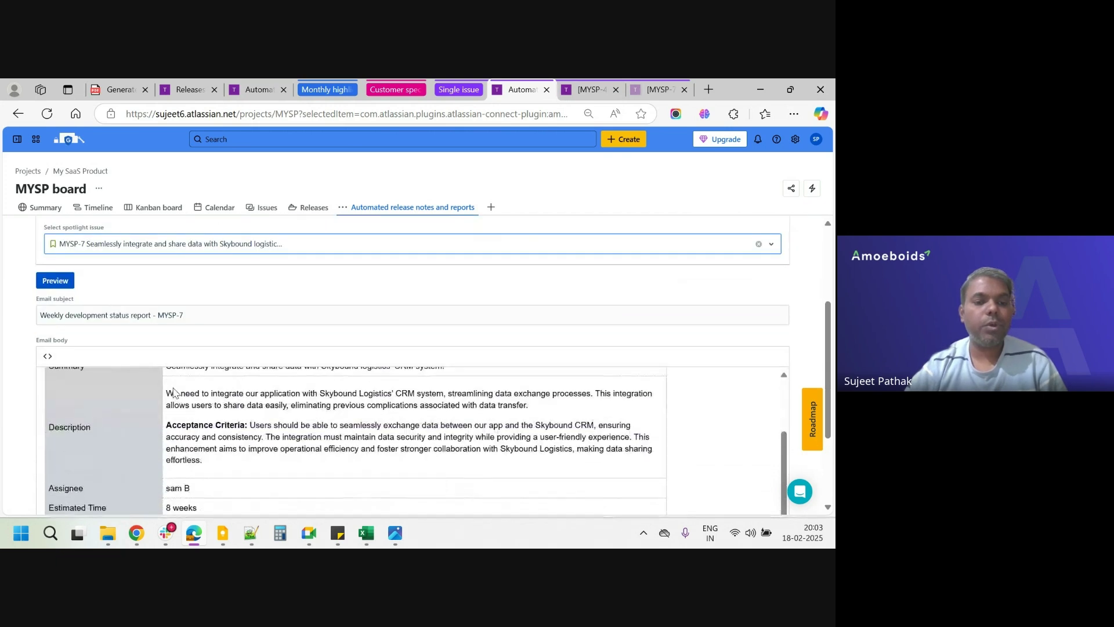
{"action": "scroll", "coordinate": [191, 434], "scroll_direction": "down", "scroll_amount": 5}
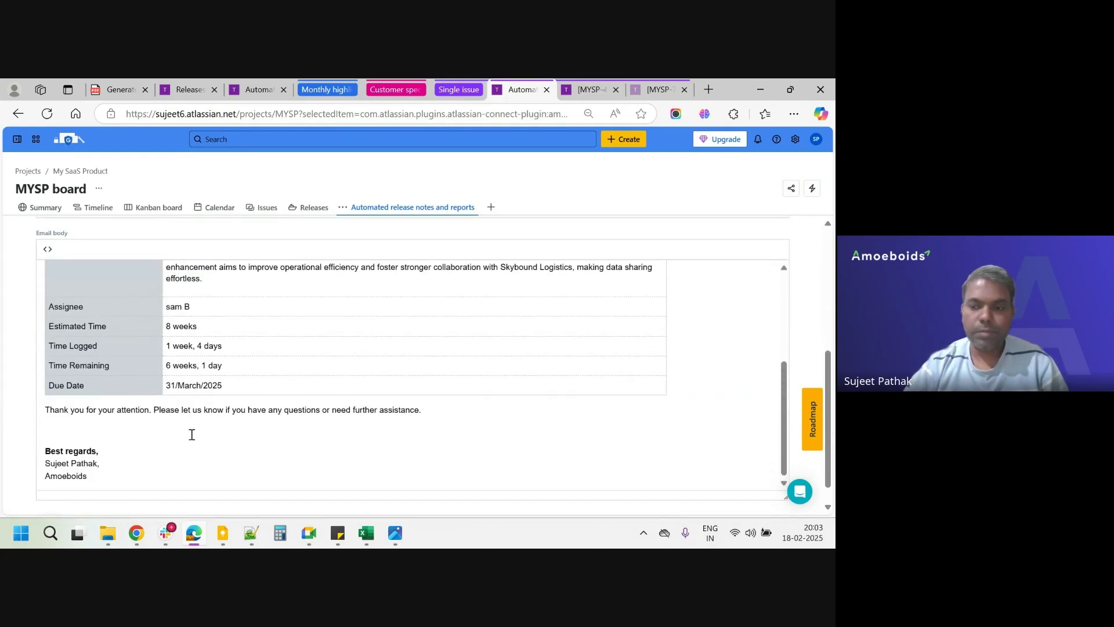
{"action": "scroll", "coordinate": [191, 434], "scroll_direction": "up", "scroll_amount": 8}
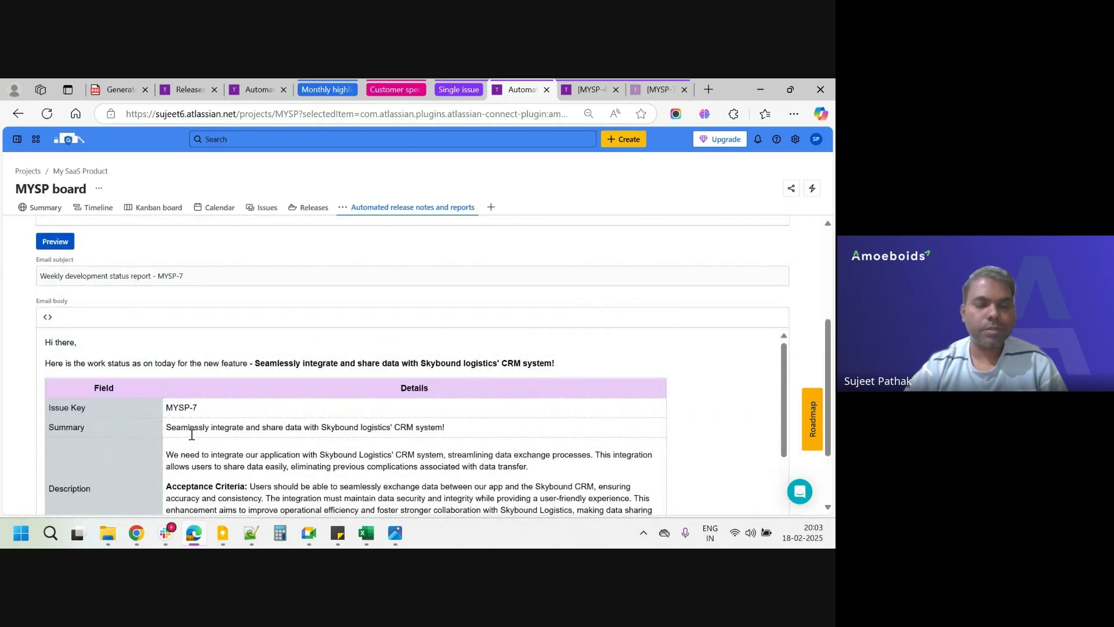
{"action": "scroll", "coordinate": [192, 434], "scroll_direction": "up", "scroll_amount": 2}
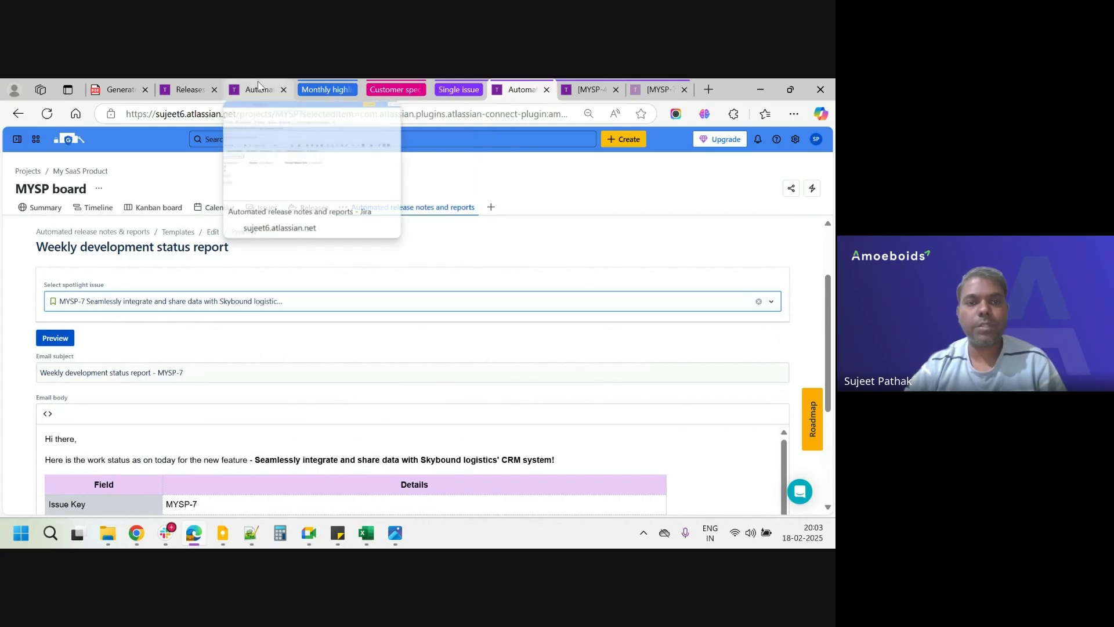
{"action": "mouse_move", "coordinate": [327, 93]}
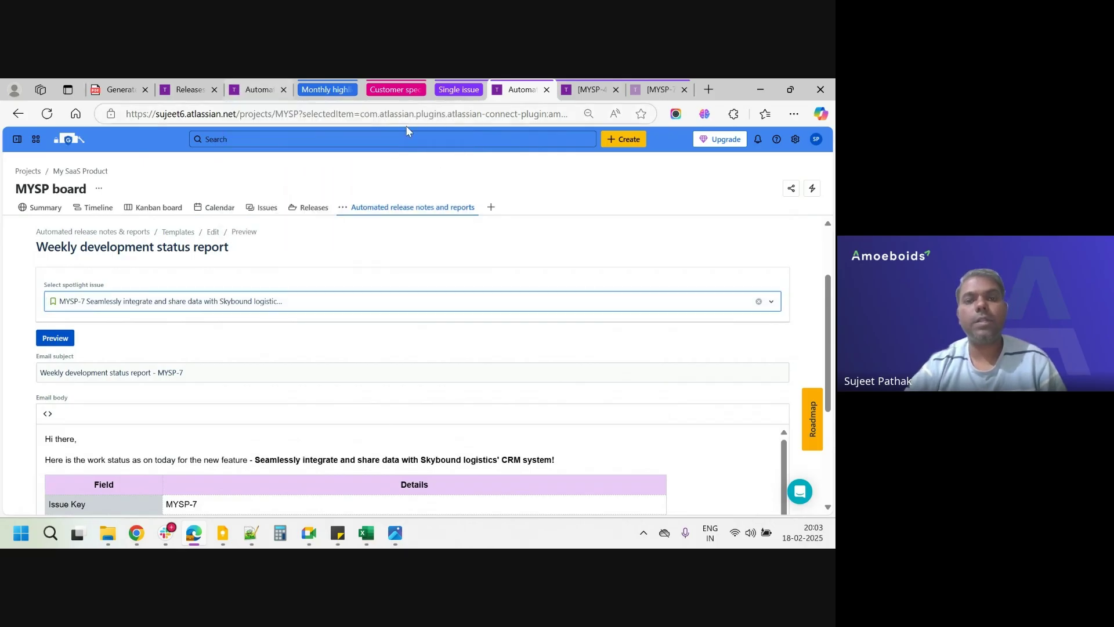
{"action": "scroll", "coordinate": [152, 405], "scroll_direction": "down", "scroll_amount": 3}
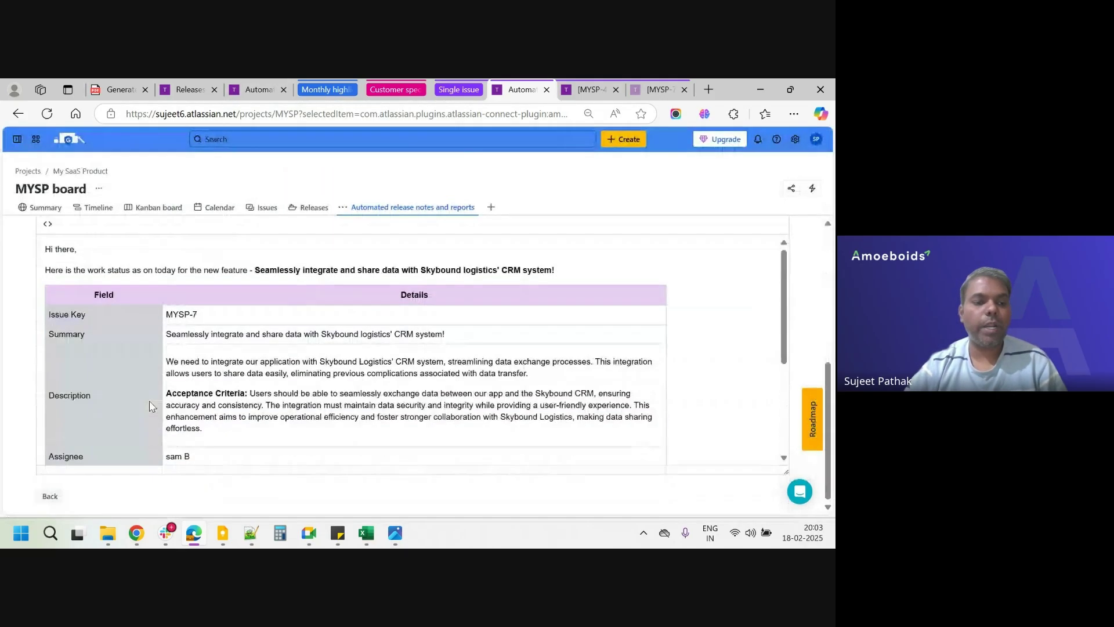
{"action": "left_click", "coordinate": [50, 495]}
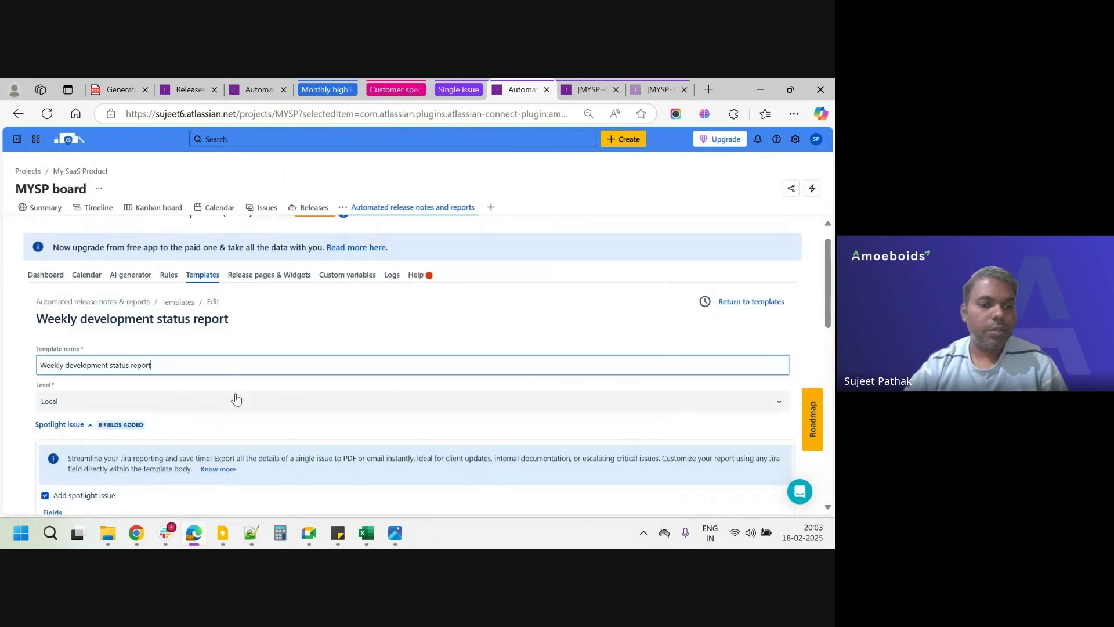
Show the Q&A slide of the webinar presentation and switch to the Google Meet call window.
{"action": "left_click", "coordinate": [116, 89]}
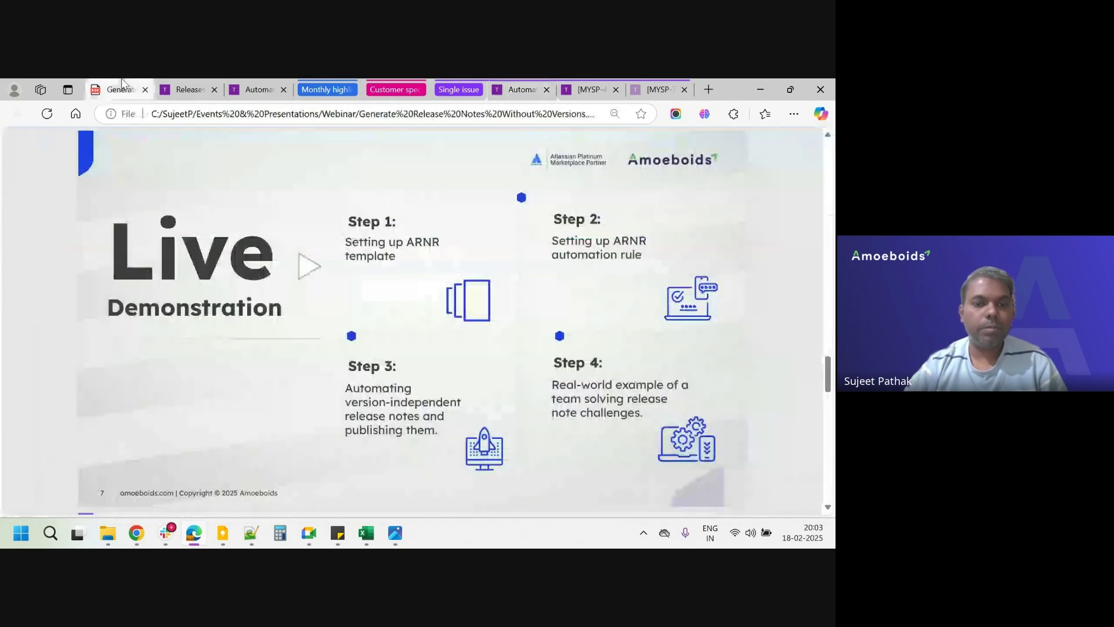
{"action": "key", "text": "Right"}
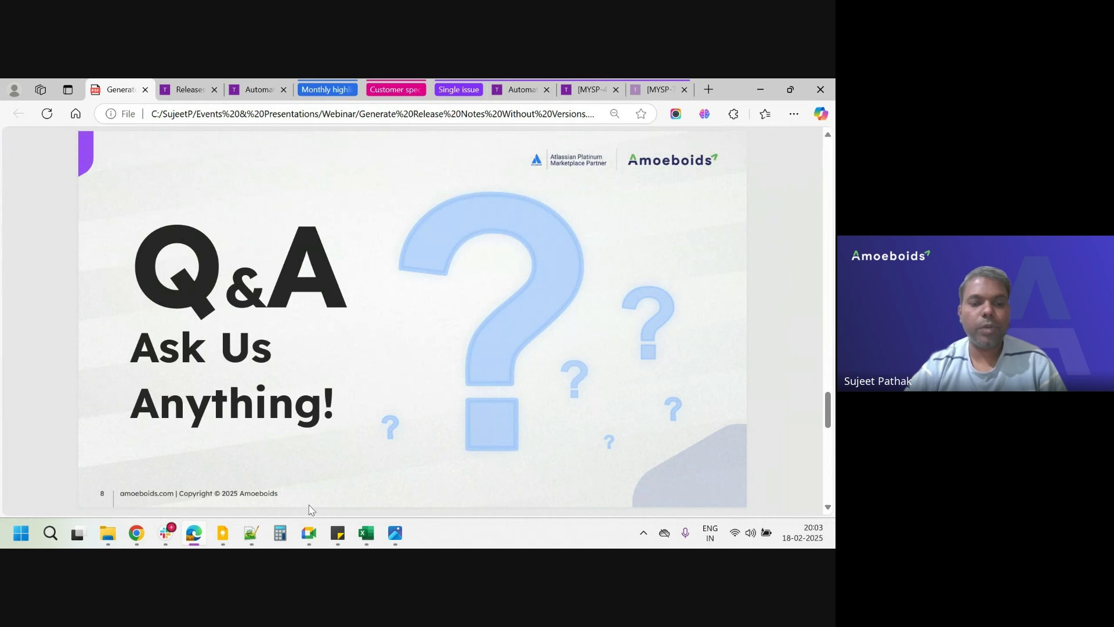
{"action": "mouse_move", "coordinate": [310, 537]}
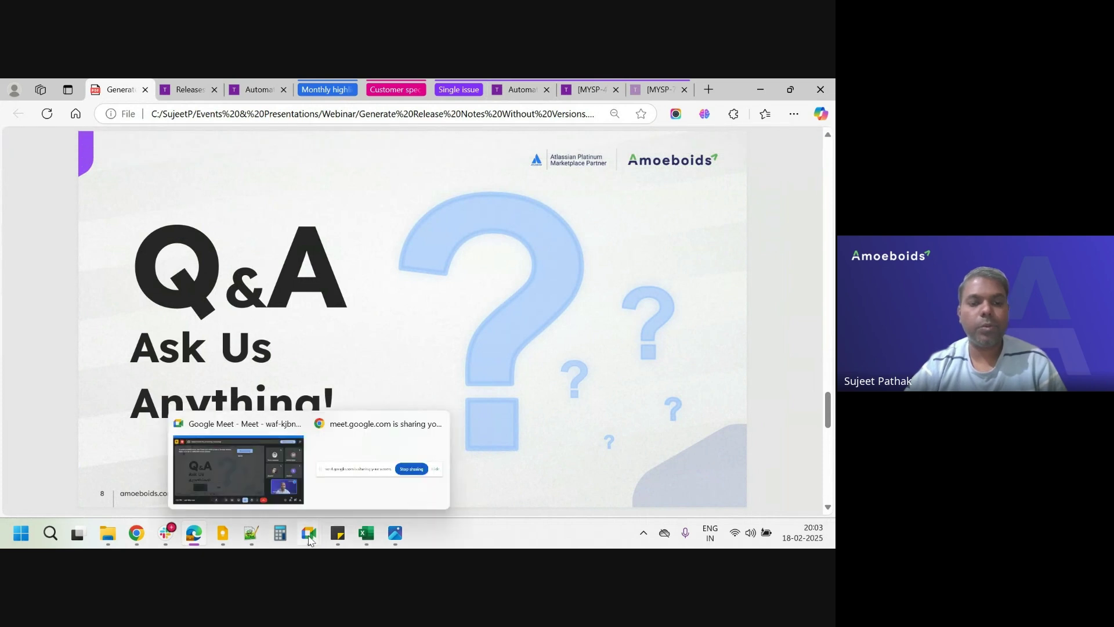
{"action": "left_click", "coordinate": [244, 478]}
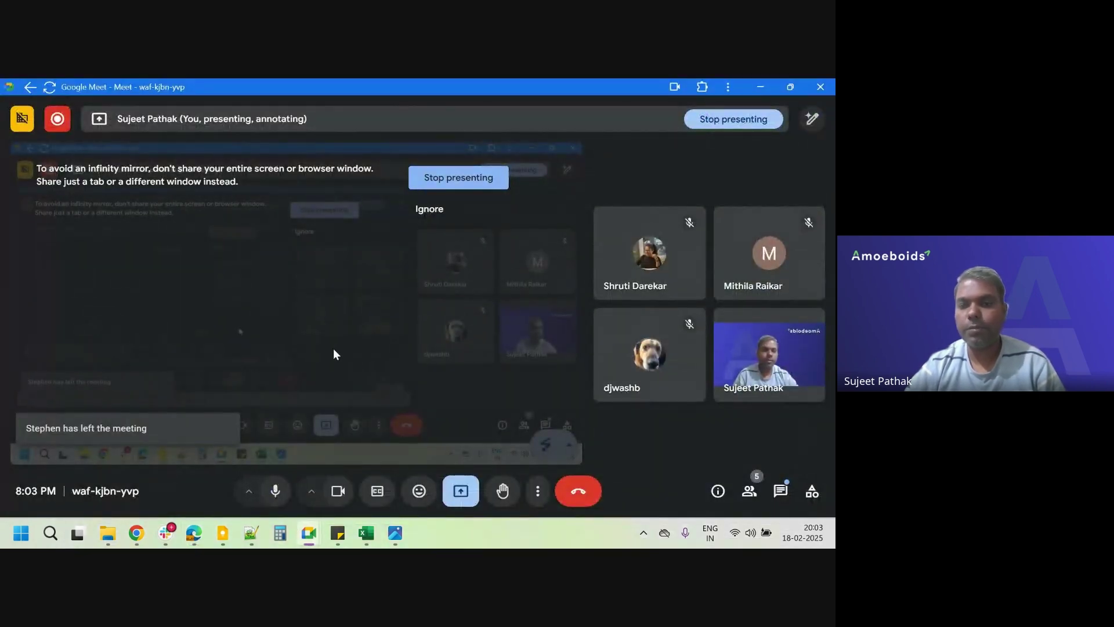